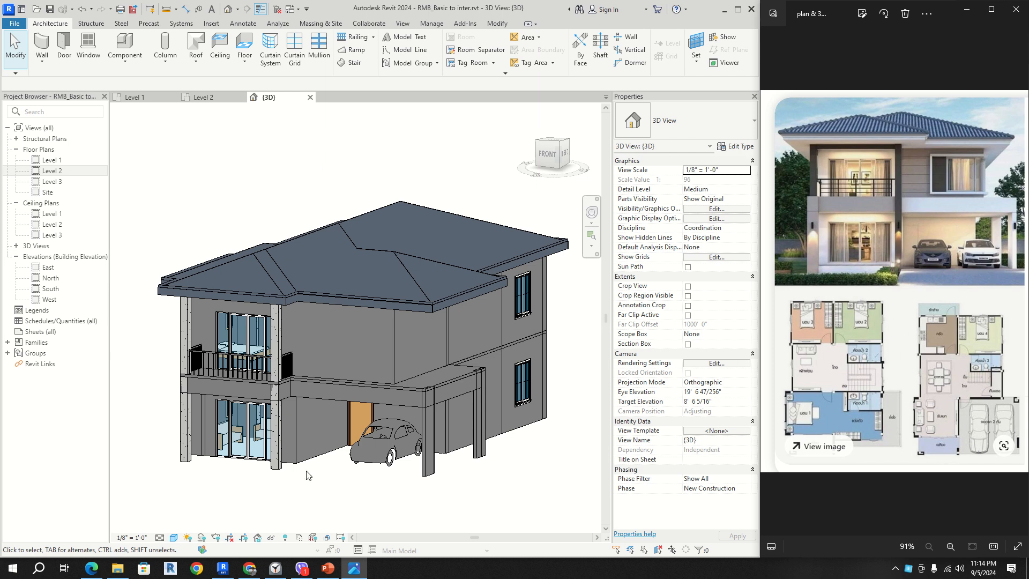
- Examine the house's front facade in 3D, especially the blank upper wall beside the balcony, against the reference image
middle_click_drag(384, 426, 437, 358, "shift")
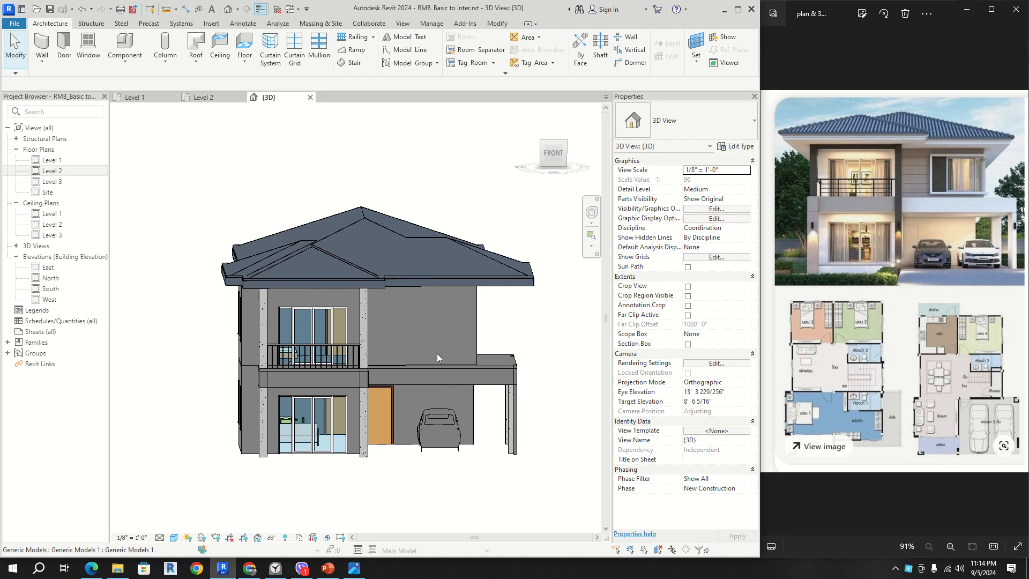
middle_click_drag(432, 320, 421, 326, "shift")
left_click(435, 313)
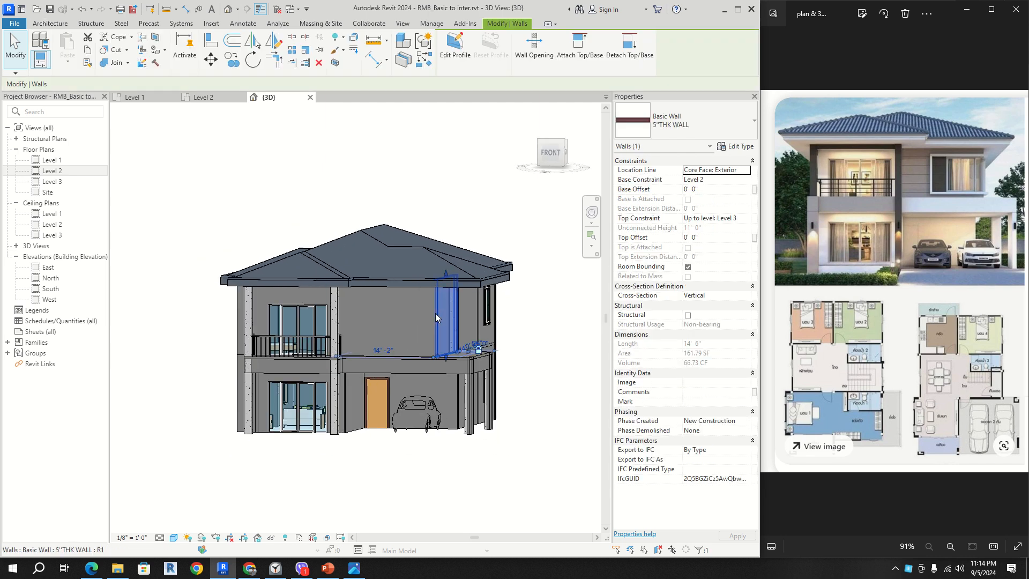
key("Escape")
left_click(434, 309)
key("Escape")
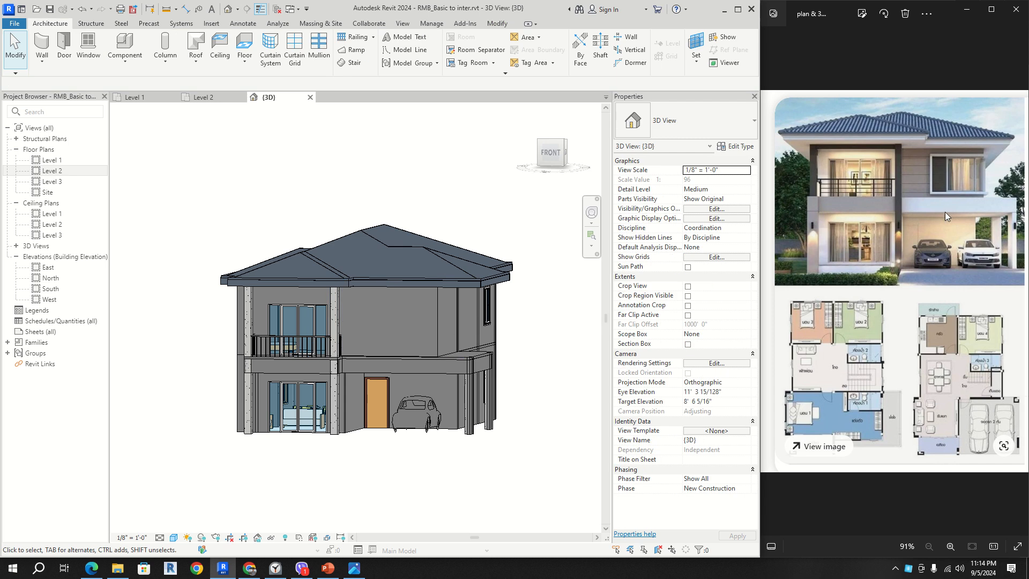
scroll(398, 354, "up", 2)
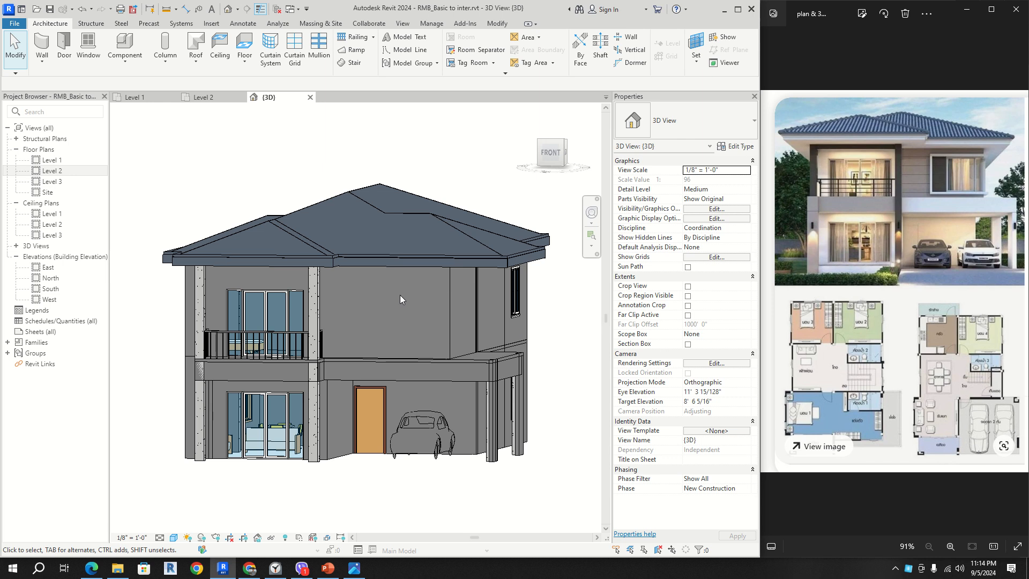
middle_click_drag(386, 322, 478, 330, "shift")
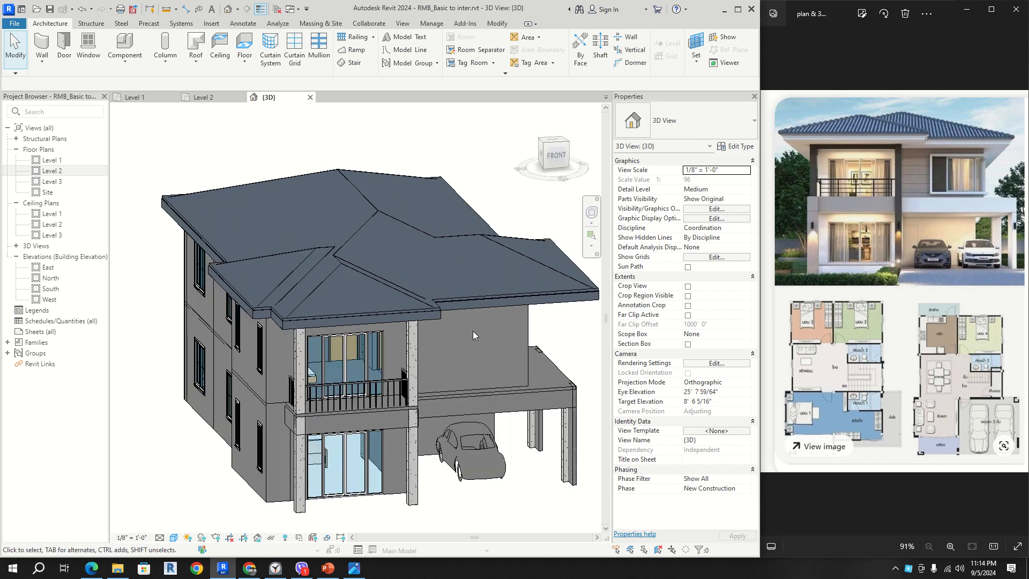
- Open the Level 2 floor plan without saving, start the Window tool and review the available window types
left_click(210, 98)
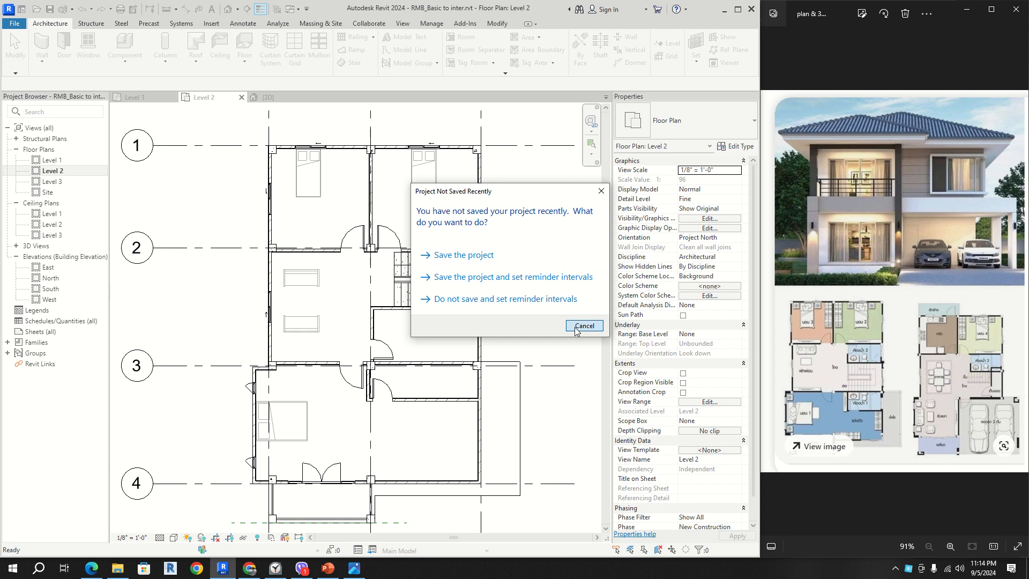
left_click(575, 328)
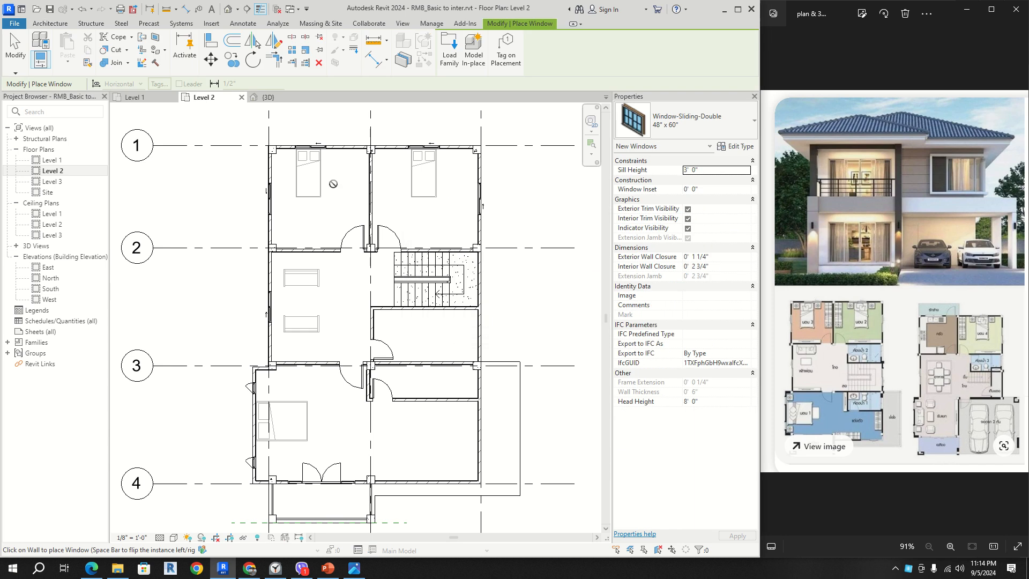
left_click(660, 126)
left_click_drag(747, 299, 759, 324)
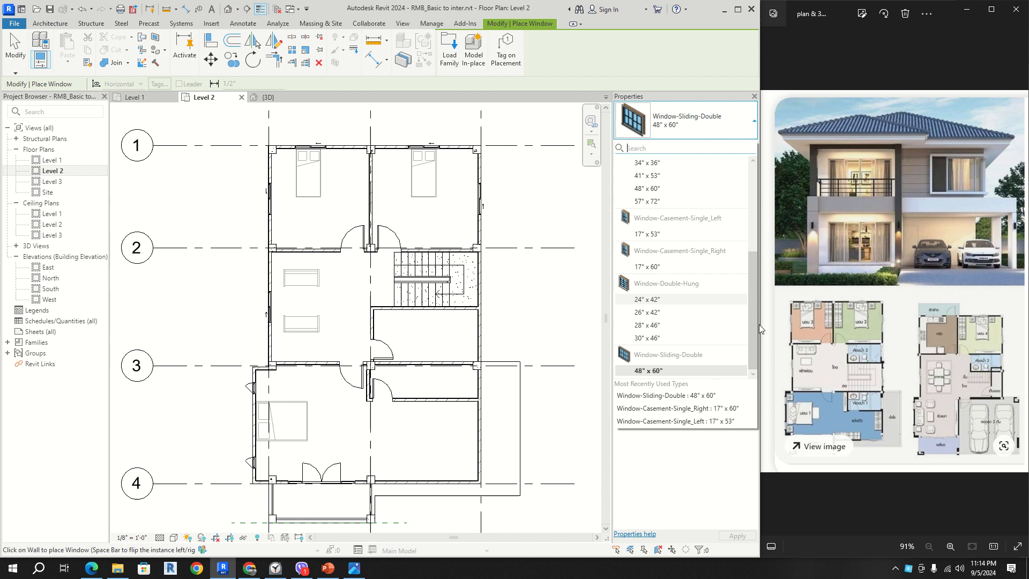
left_click(723, 132)
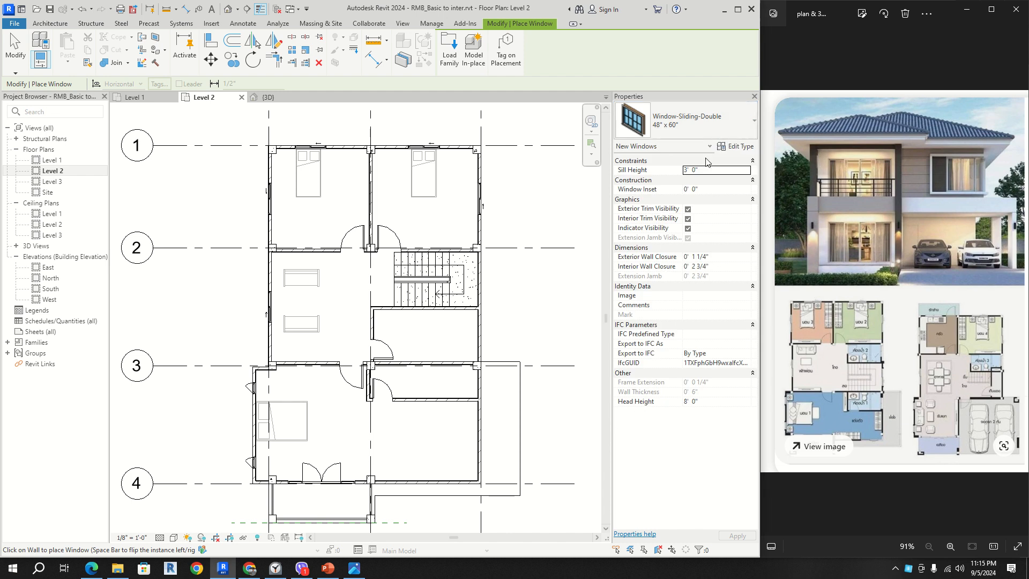
- Start loading a family and browse to the Windows folder of the US library
left_click(450, 54)
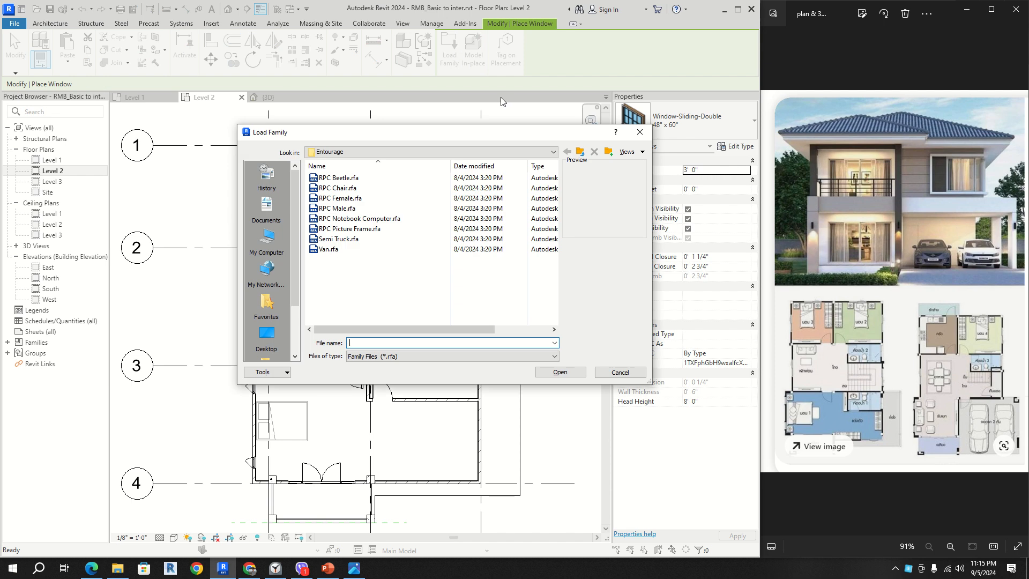
left_click(578, 153)
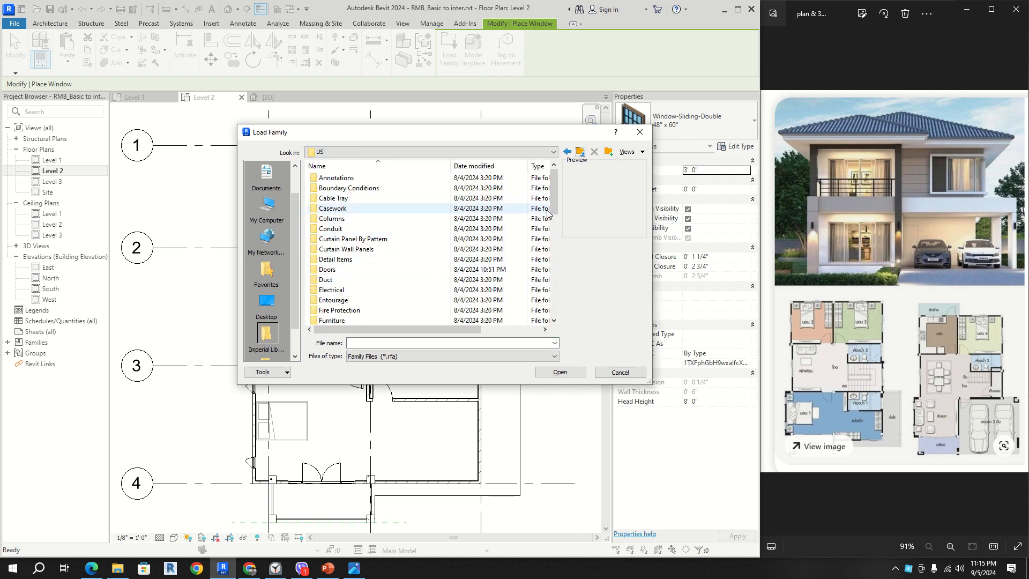
left_click_drag(554, 204, 548, 320)
double_click(402, 300)
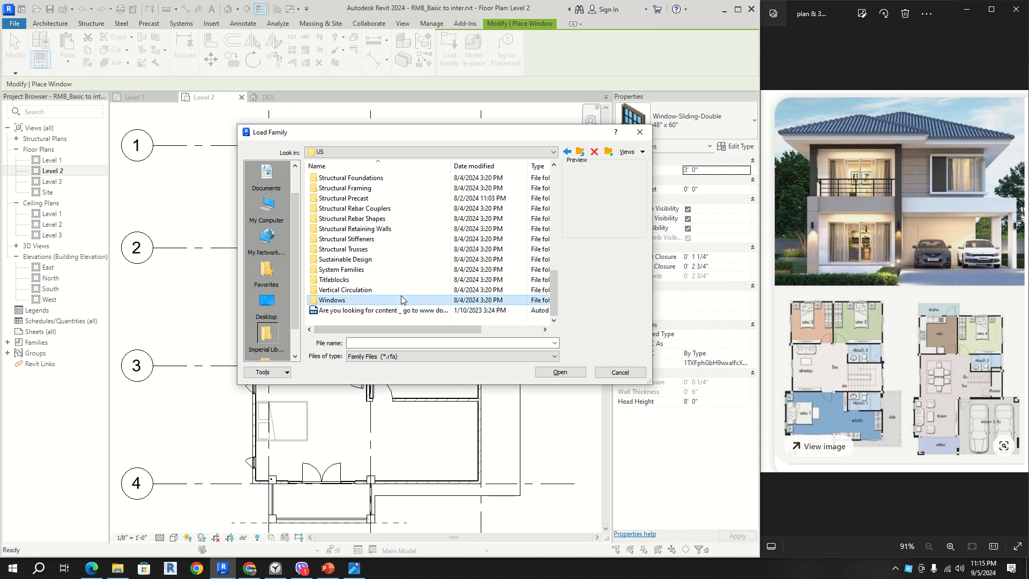
- Preview the triple casement window families and load Window-Casement-Triple-Middle-Transom.rfa
left_click_drag(552, 198, 547, 277)
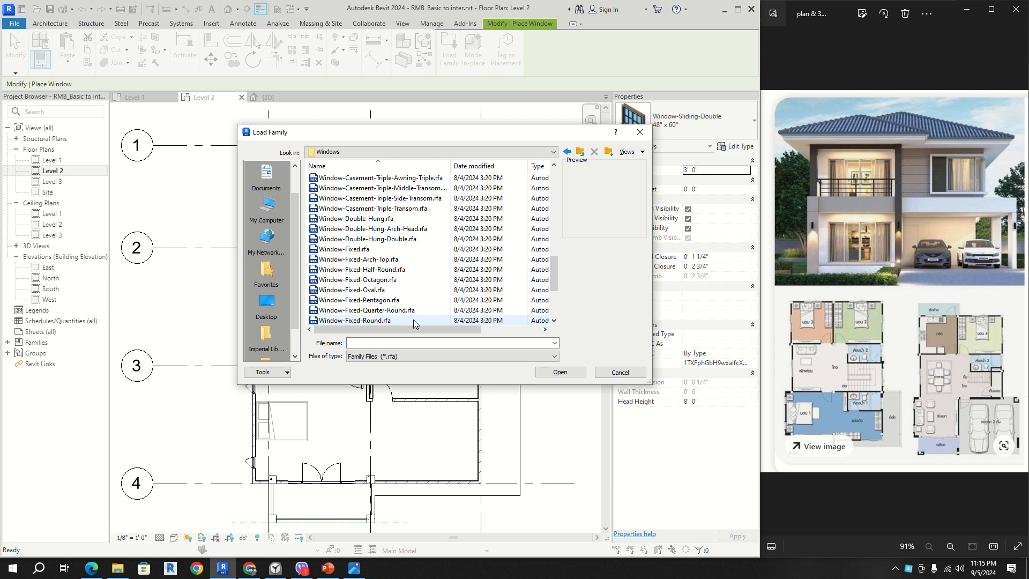
scroll(418, 266, "up", 1)
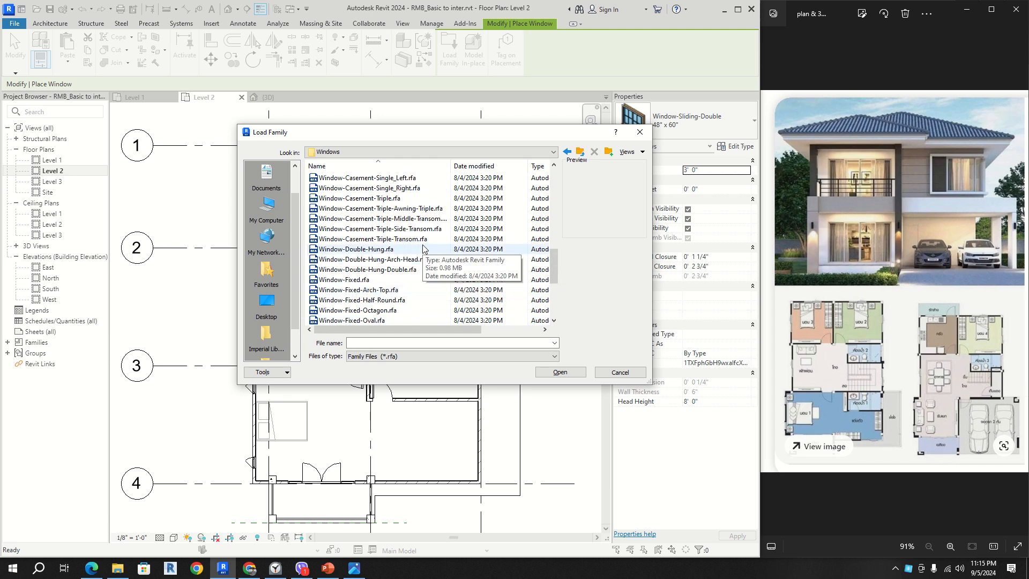
left_click(430, 240)
left_click(445, 231)
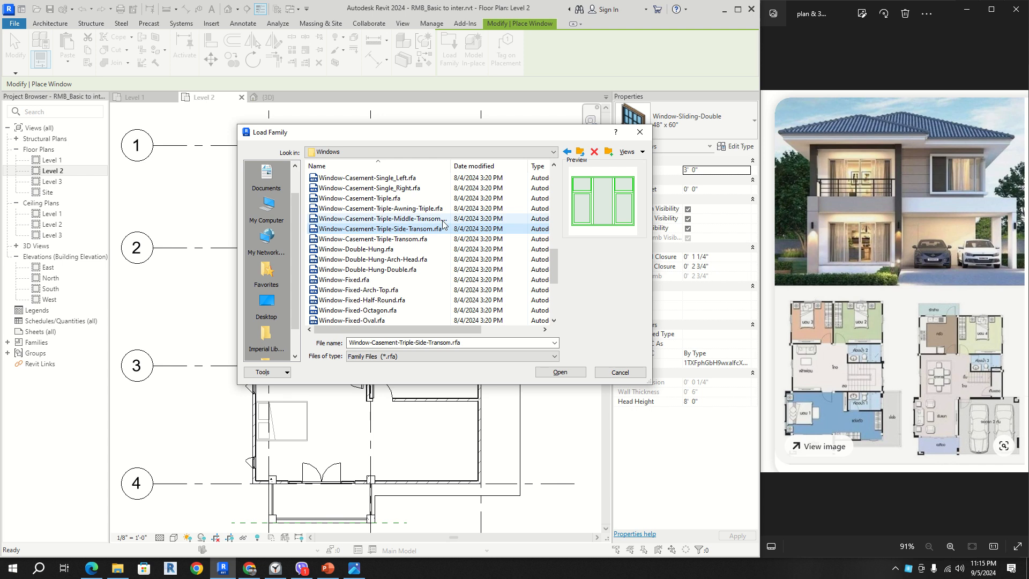
left_click(443, 219)
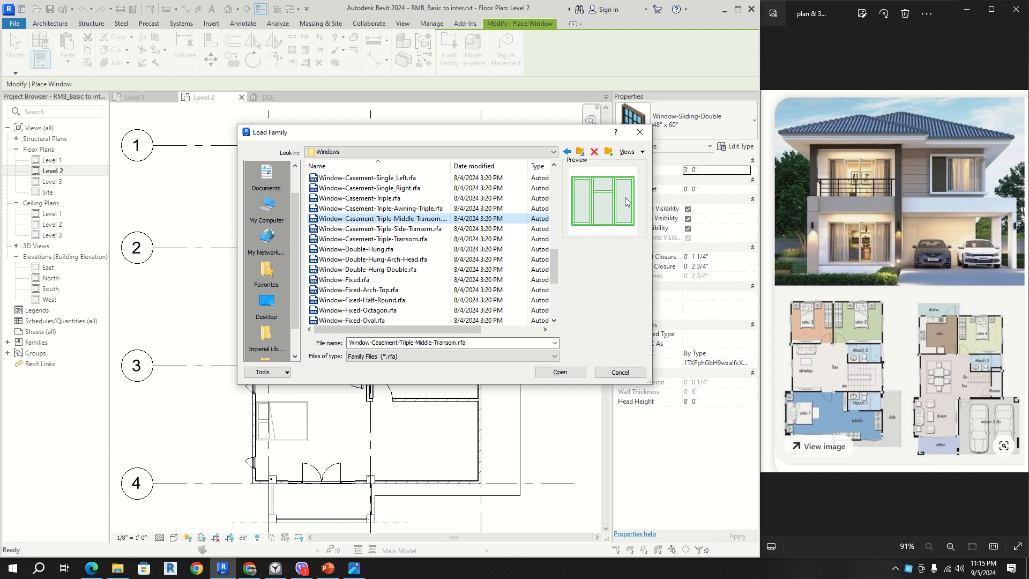
left_click(560, 372)
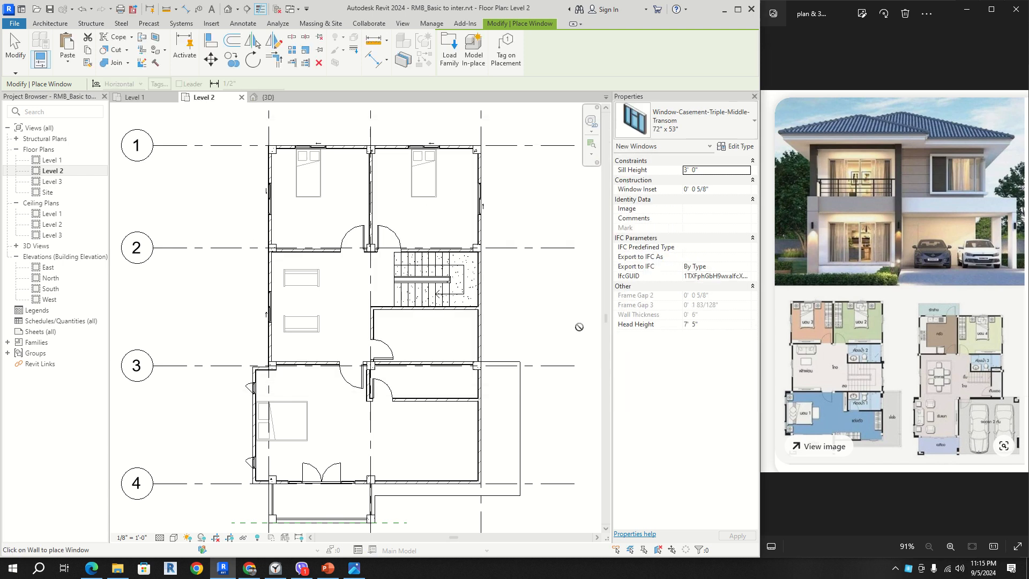
- Place the 72" x 53" triple casement window in the front wall beside the balcony, about 6' from the column
scroll(408, 485, "up", 1)
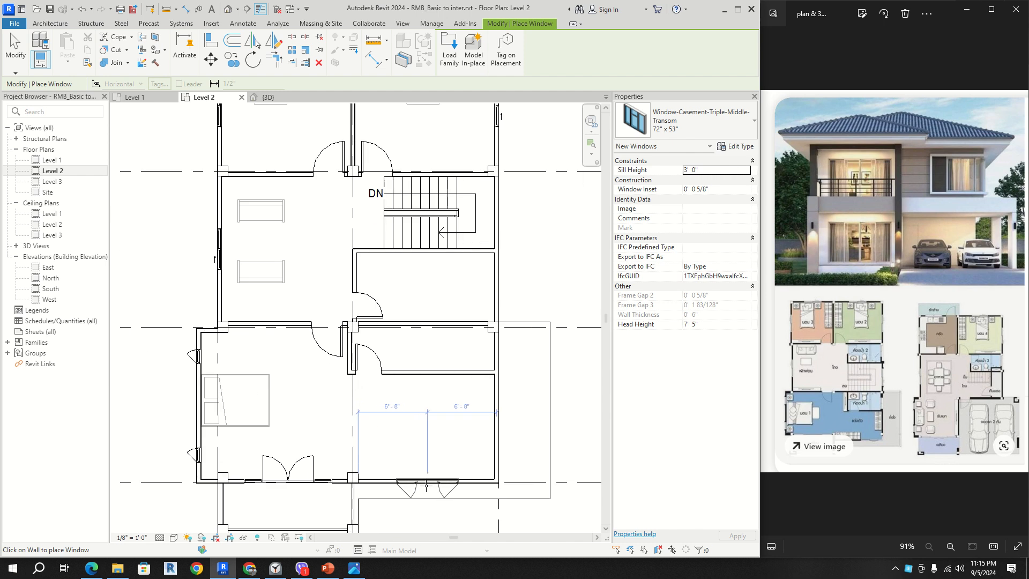
scroll(415, 483, "up", 1)
scroll(417, 480, "up", 1)
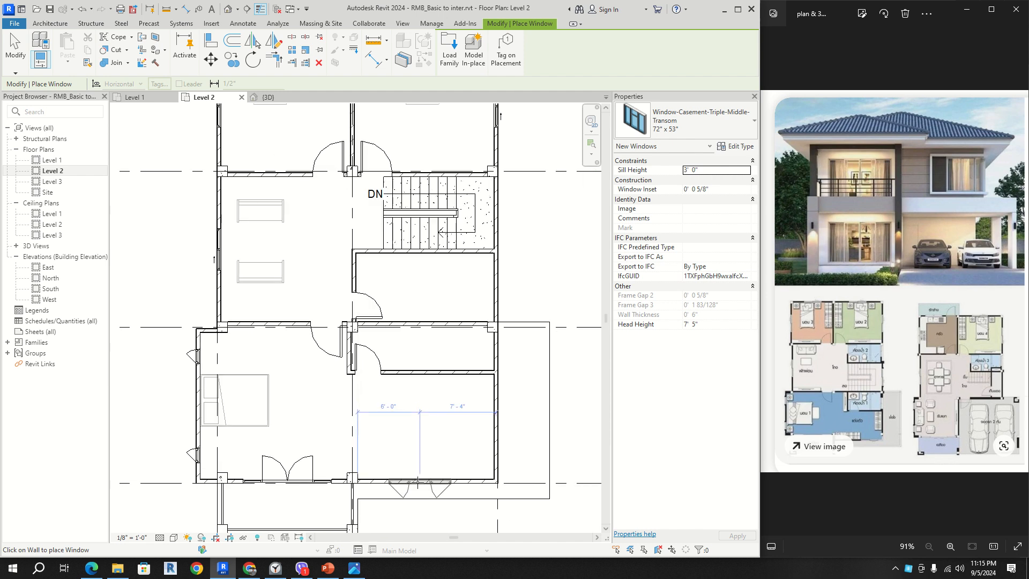
scroll(429, 456, "up", 2)
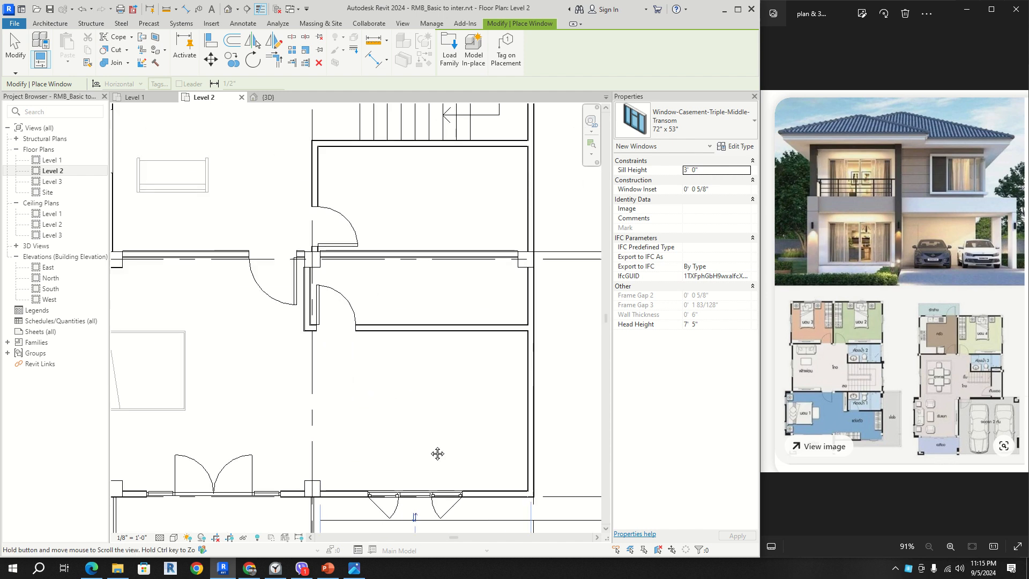
key("Escape")
key("Escape")
- Dimension from the column through the window's centre to the side exterior wall, and make both segments equal to centre the window
scroll(313, 438, "up", 2)
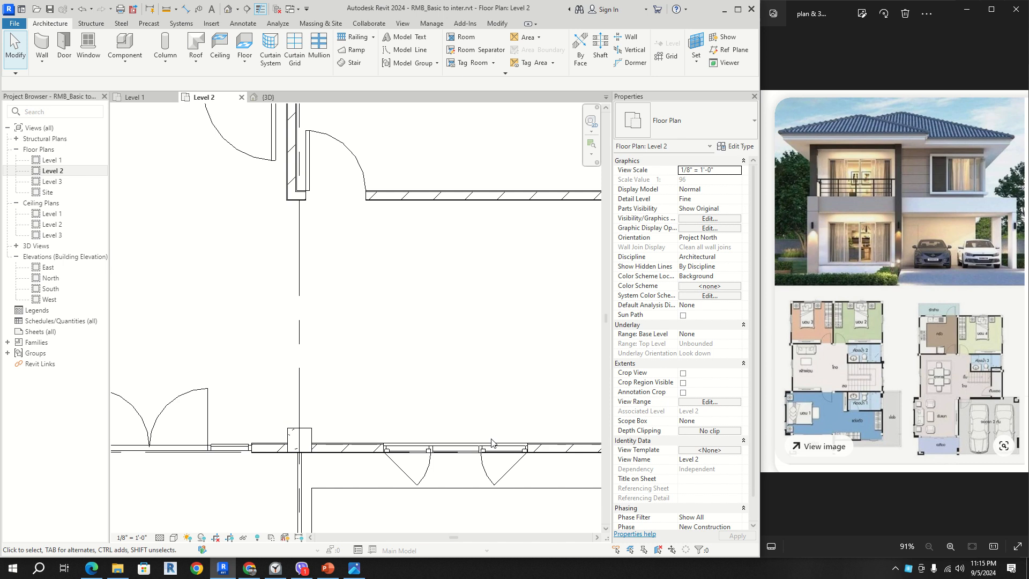
scroll(365, 442, "down", 3)
scroll(398, 443, "up", 2)
middle_click_drag(399, 444, 380, 438)
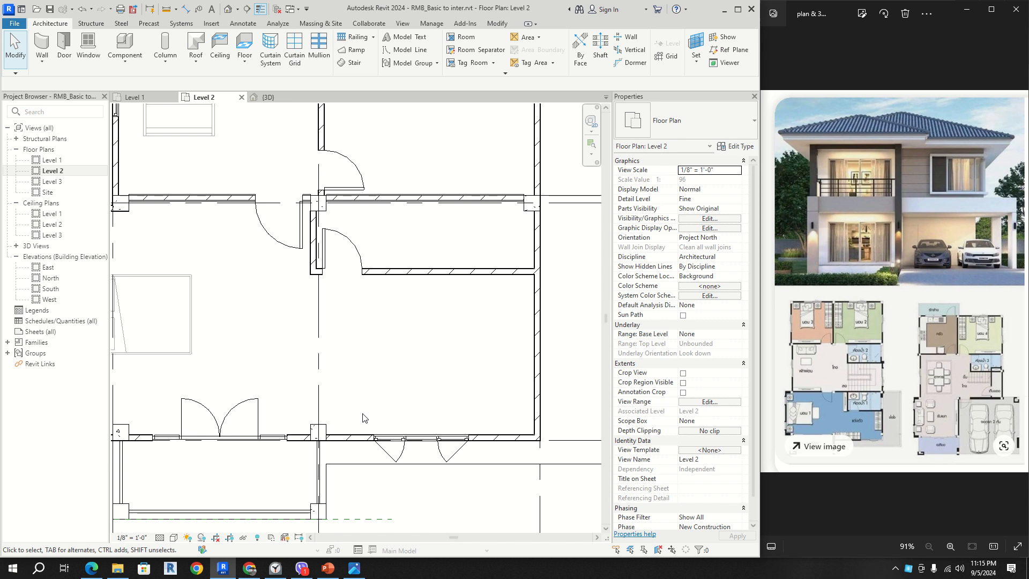
key("d")
key("i")
scroll(325, 433, "up", 2)
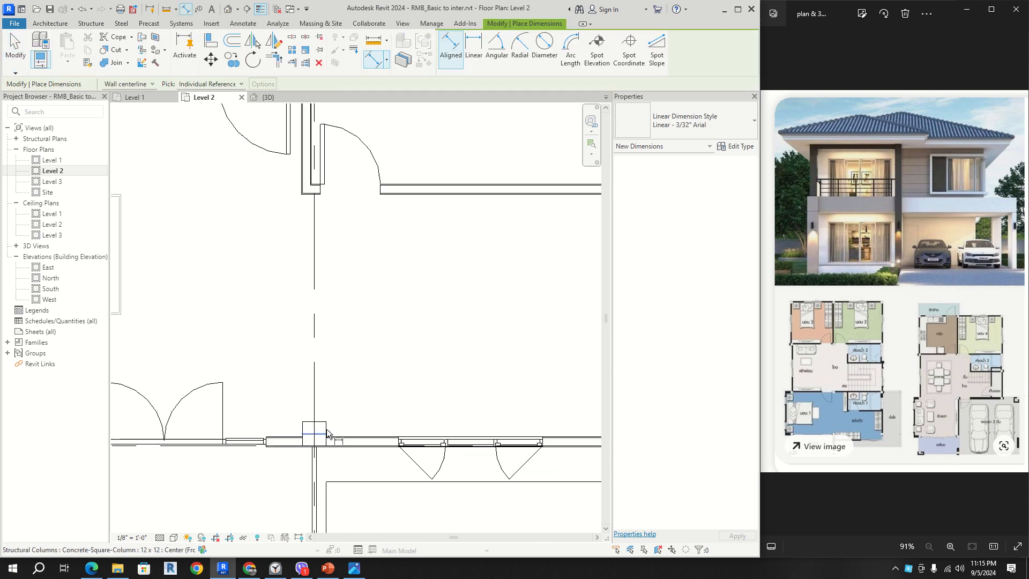
scroll(327, 433, "down", 3)
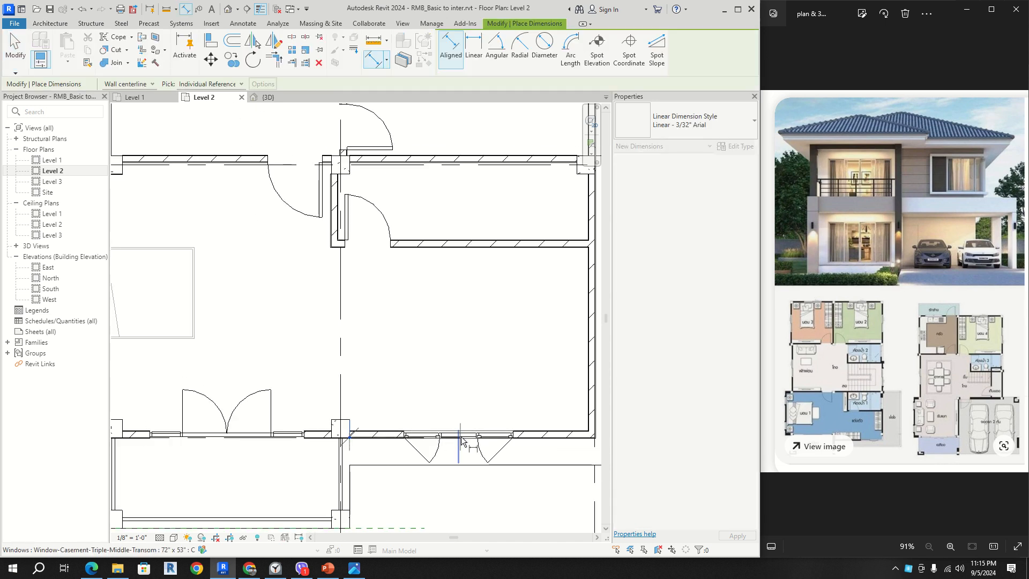
left_click(461, 438)
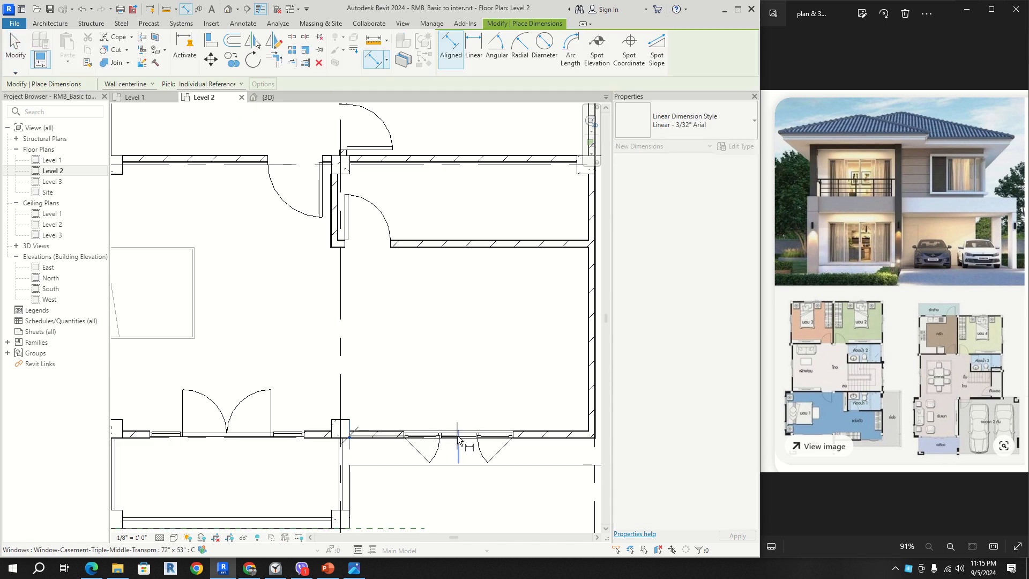
left_click(594, 432)
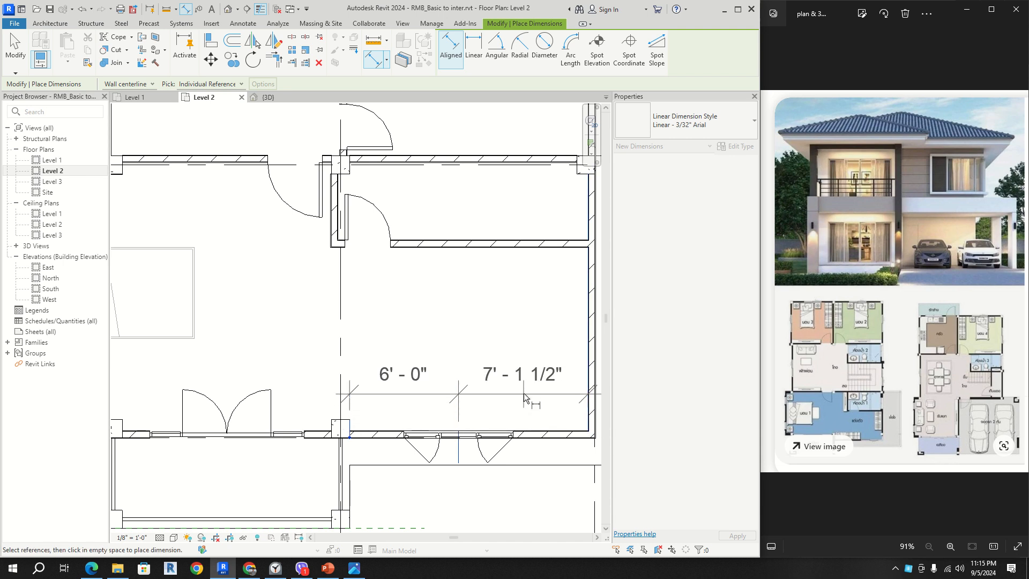
left_click(521, 391)
left_click(473, 328)
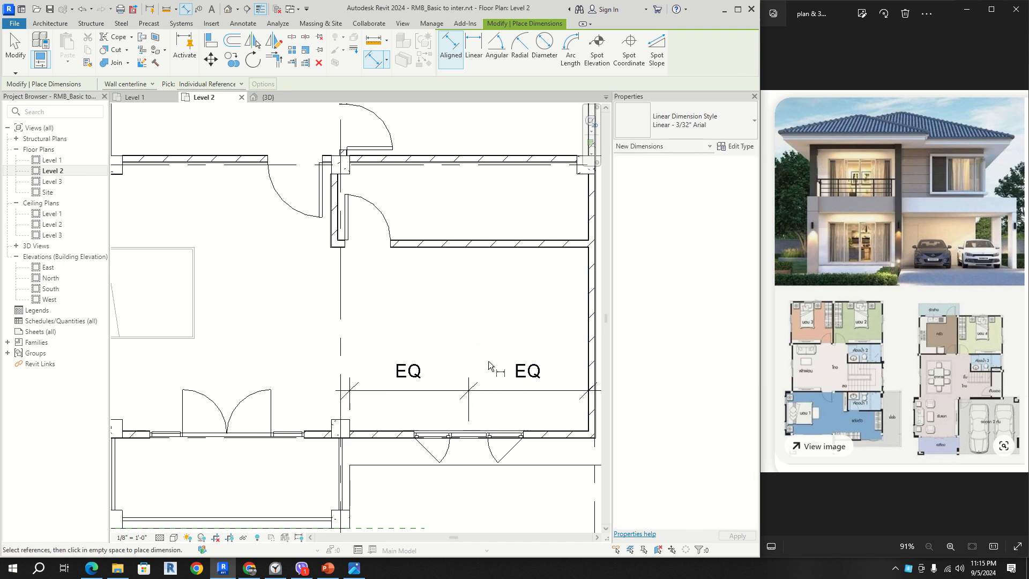
key("Escape")
left_click(470, 383)
key("Delete")
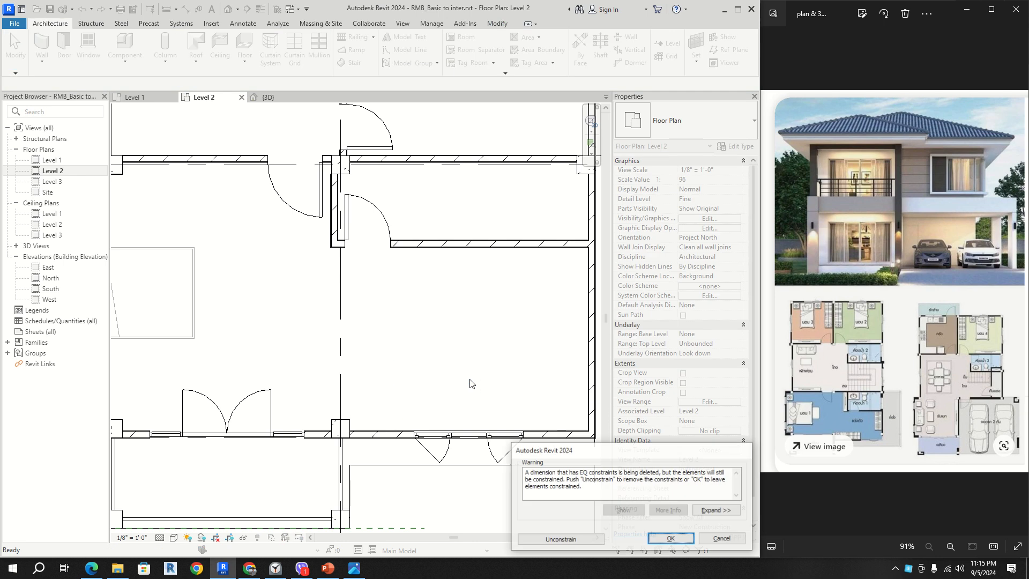
left_click(721, 538)
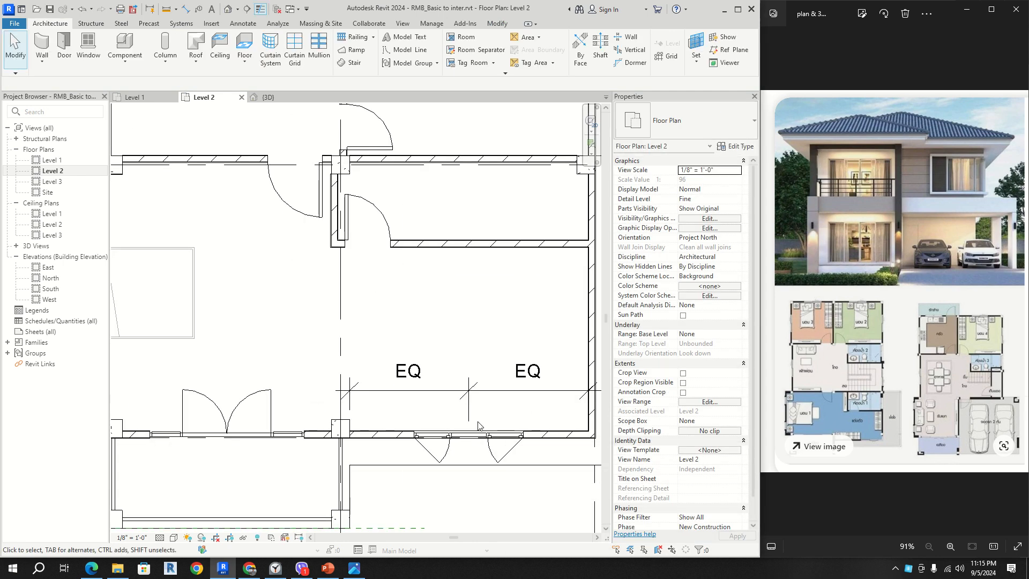
- Delete the EQ dimension above the new window while leaving the elements constrained
middle_click_drag(499, 433, 400, 399)
left_click(431, 356)
key("Delete")
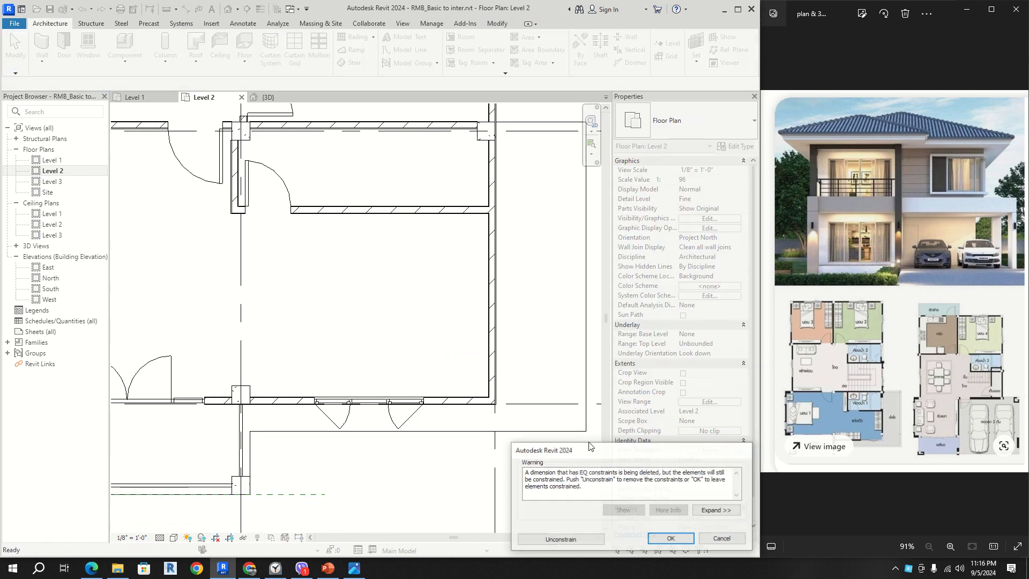
left_click(663, 538)
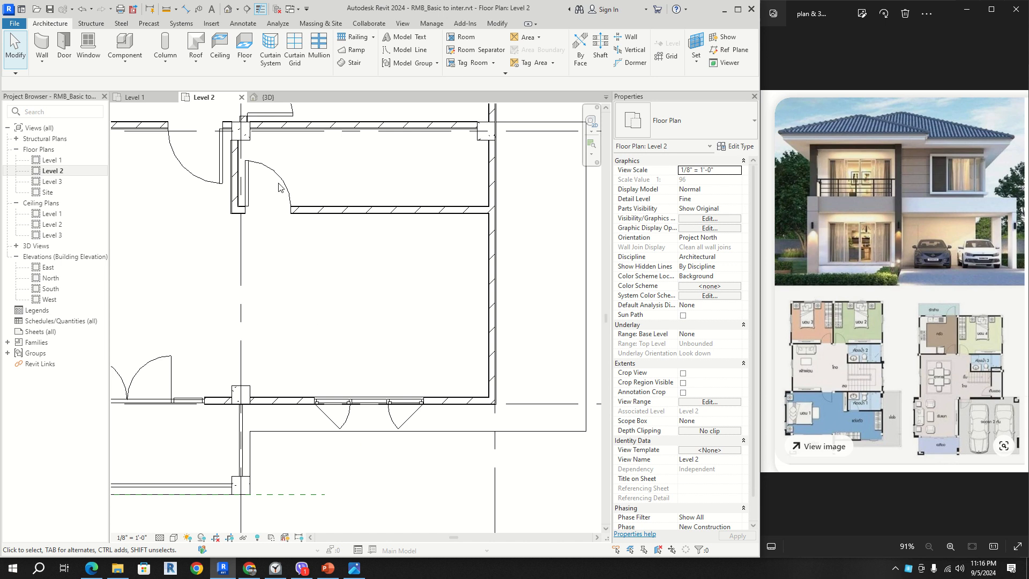
- In the 3D view, set the sill height of the new upper-floor front window to 2' 0"
left_click(268, 97)
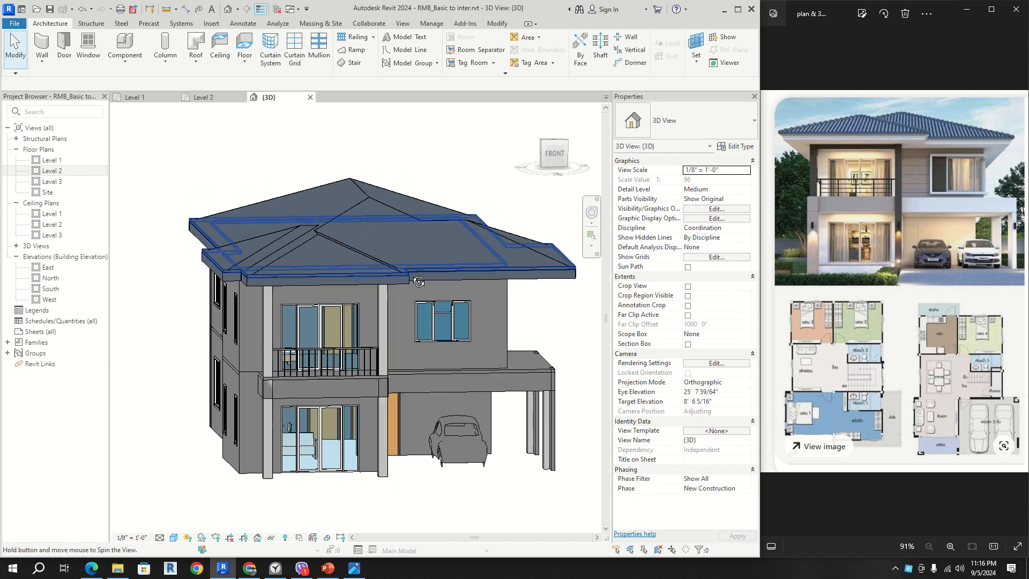
middle_click_drag(418, 281, 468, 312, "shift")
scroll(468, 314, "up", 3)
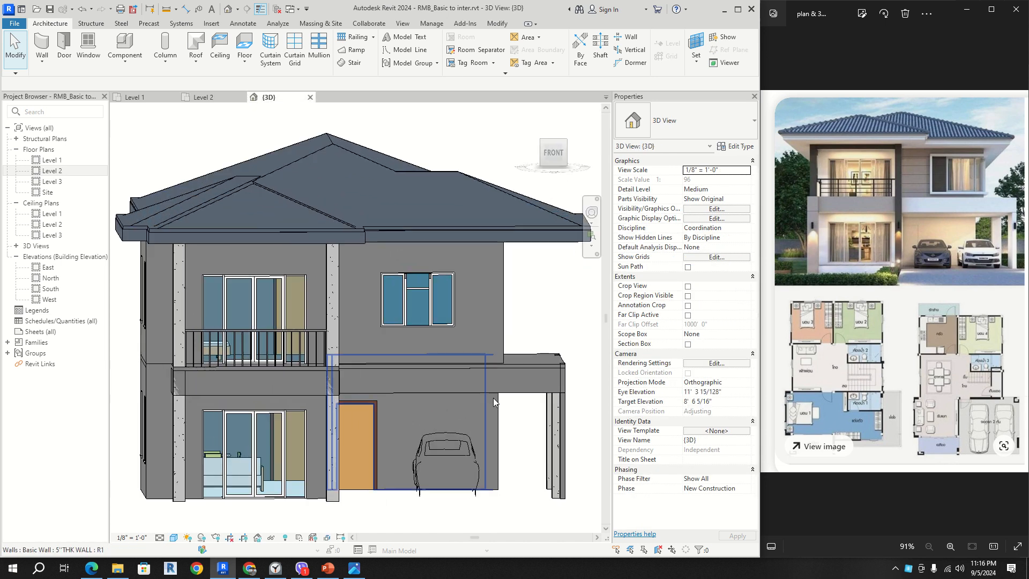
middle_click_drag(493, 397, 485, 393, "shift")
left_click(417, 303)
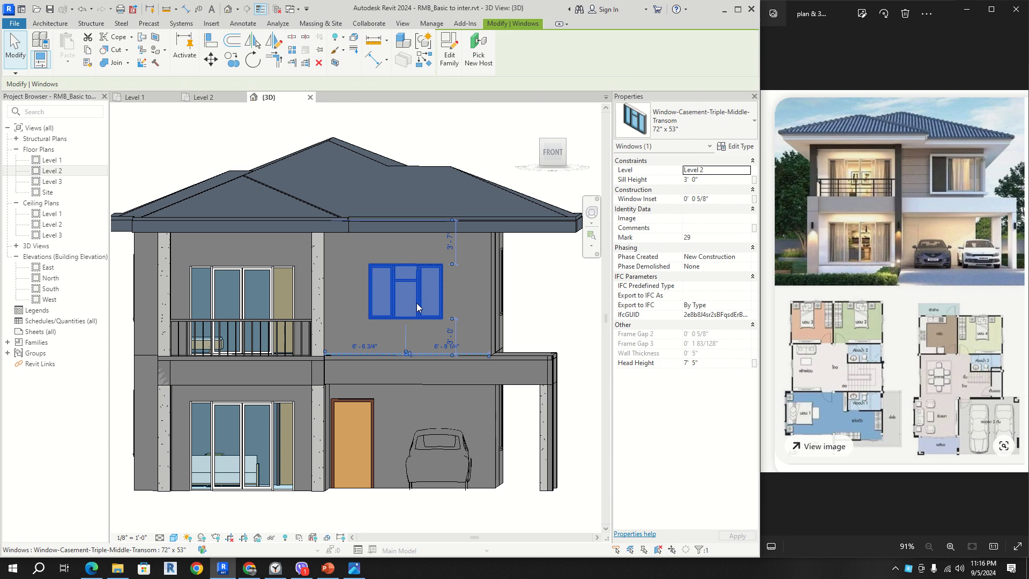
left_click(726, 181)
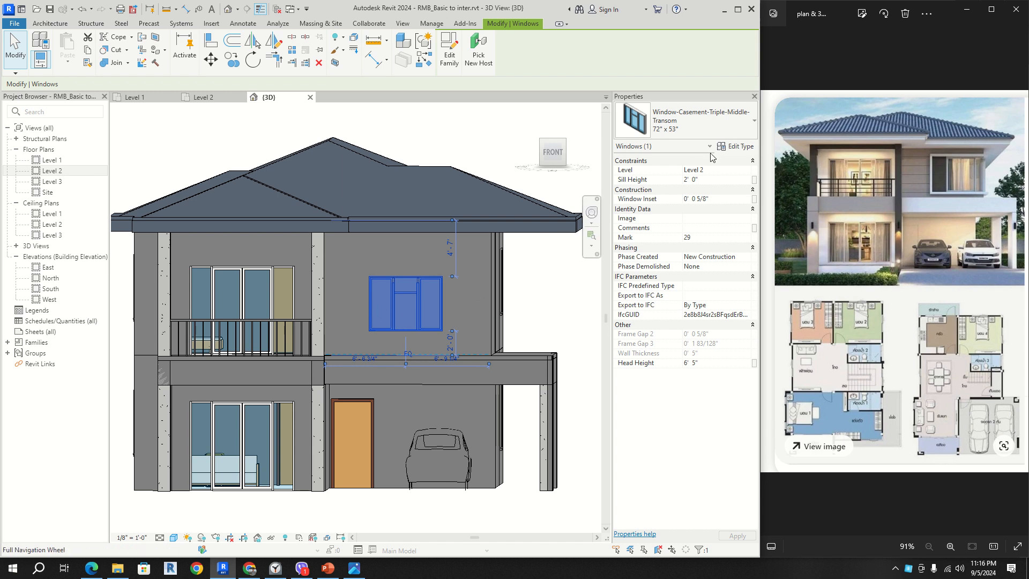
- Duplicate the selected window's type as 72" x 53" 2 and set its height to 6' 6"
left_click(730, 148)
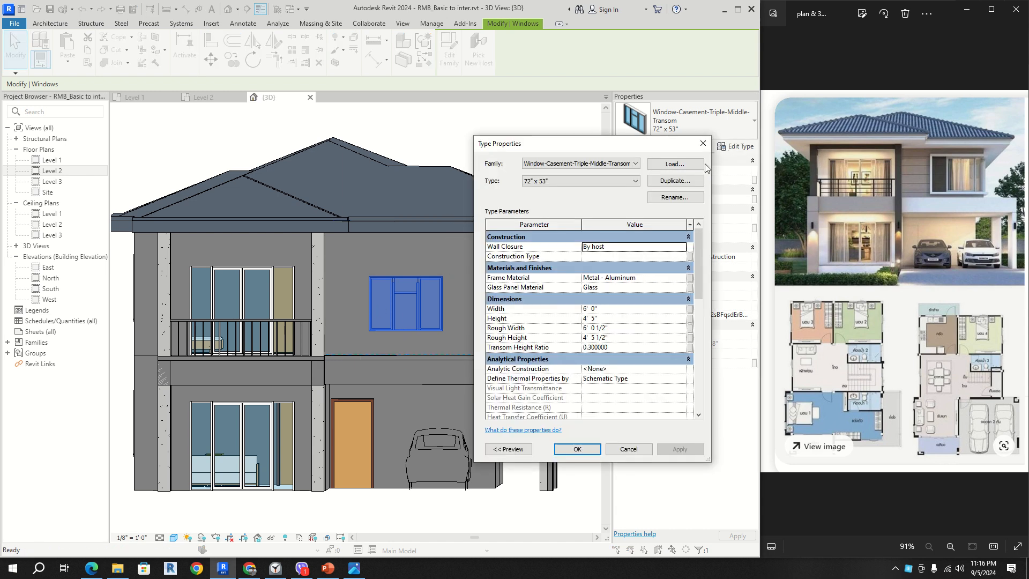
left_click(679, 182)
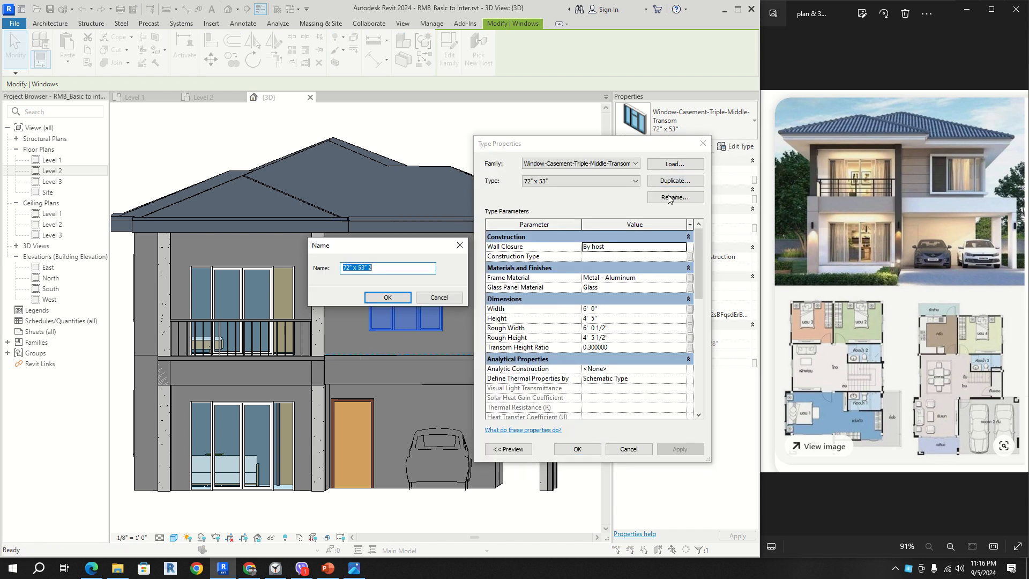
left_click(387, 298)
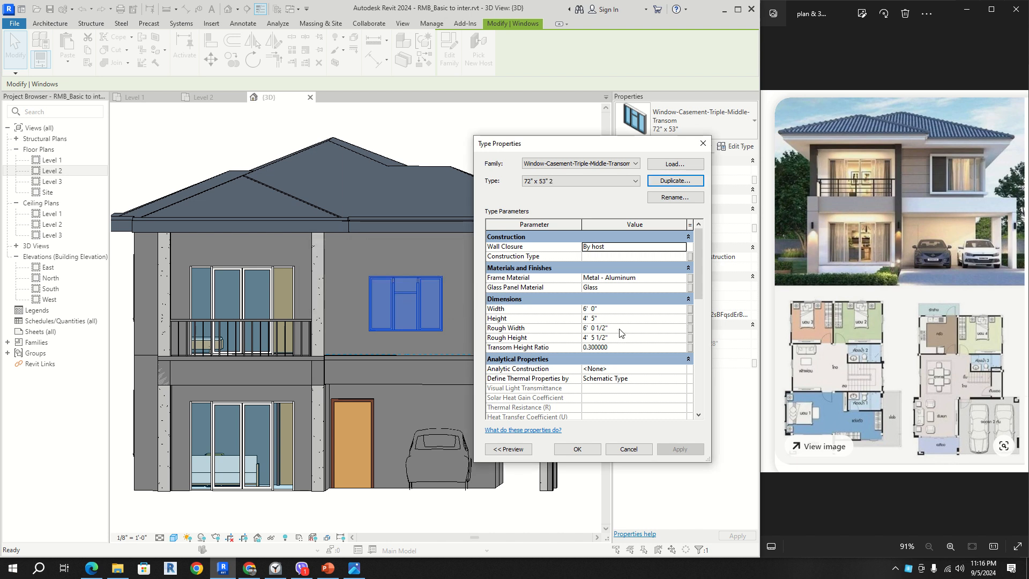
left_click(623, 318)
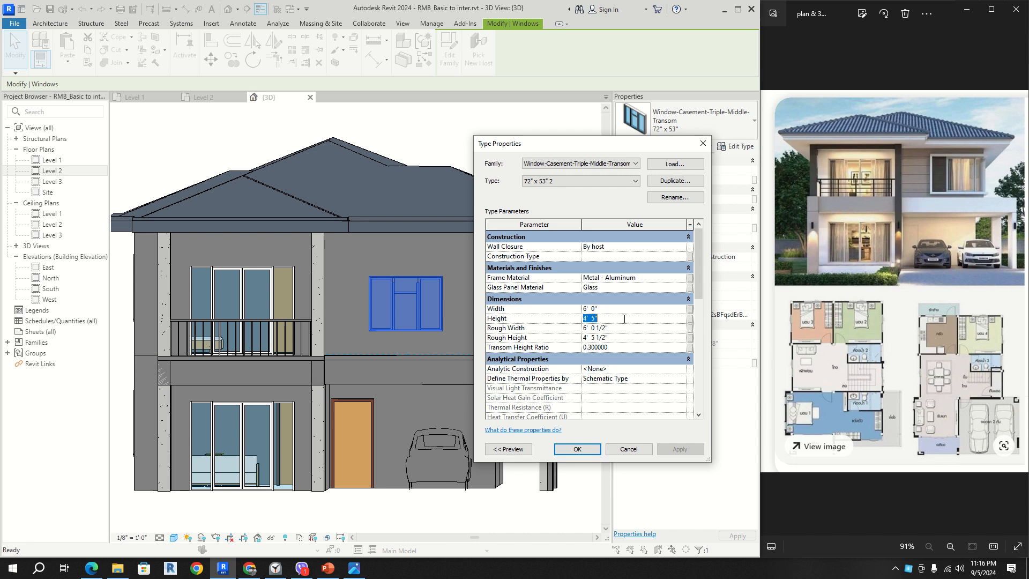
type("6 6")
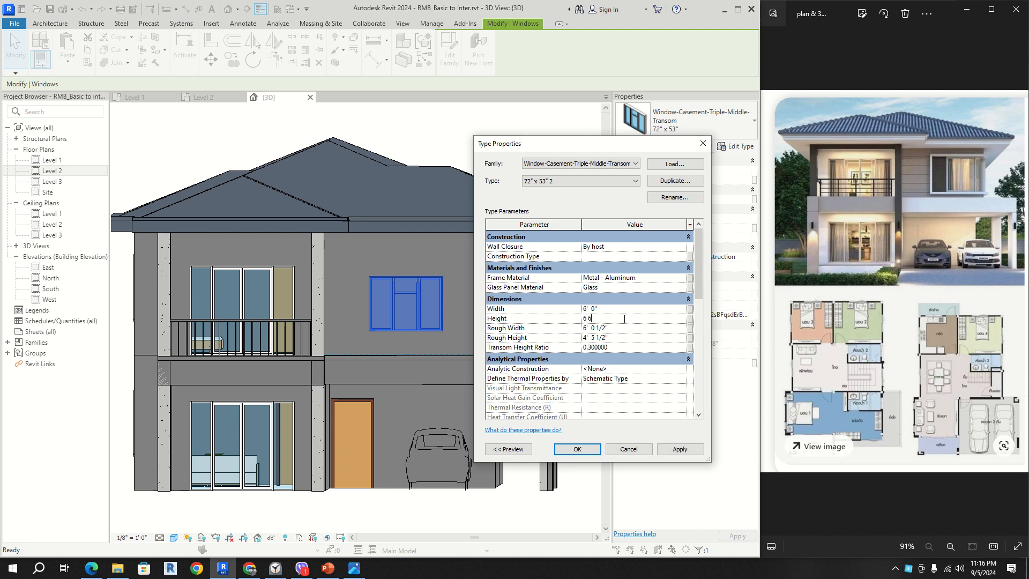
key("Tab")
left_click(680, 448)
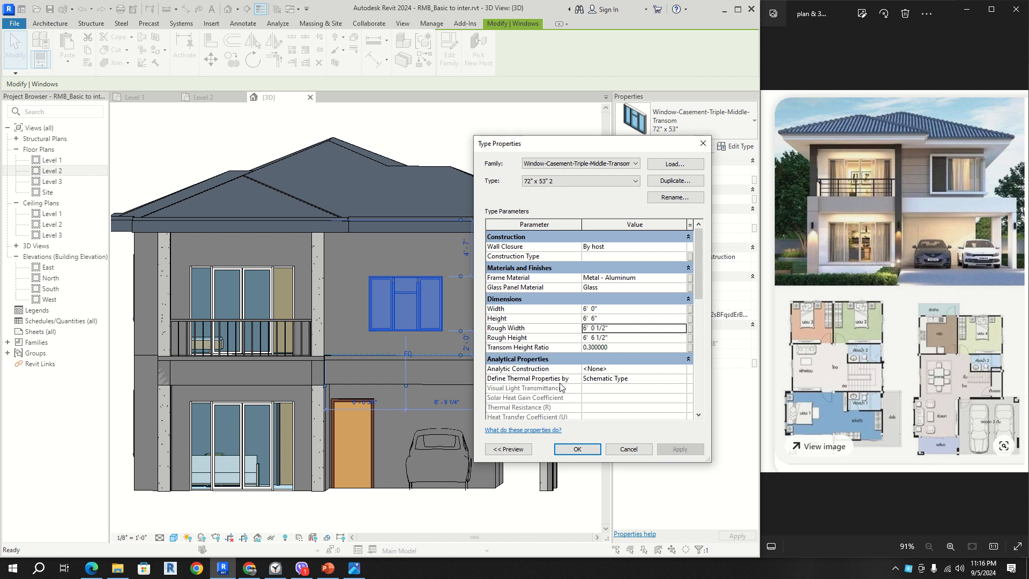
left_click(584, 447)
key("Escape")
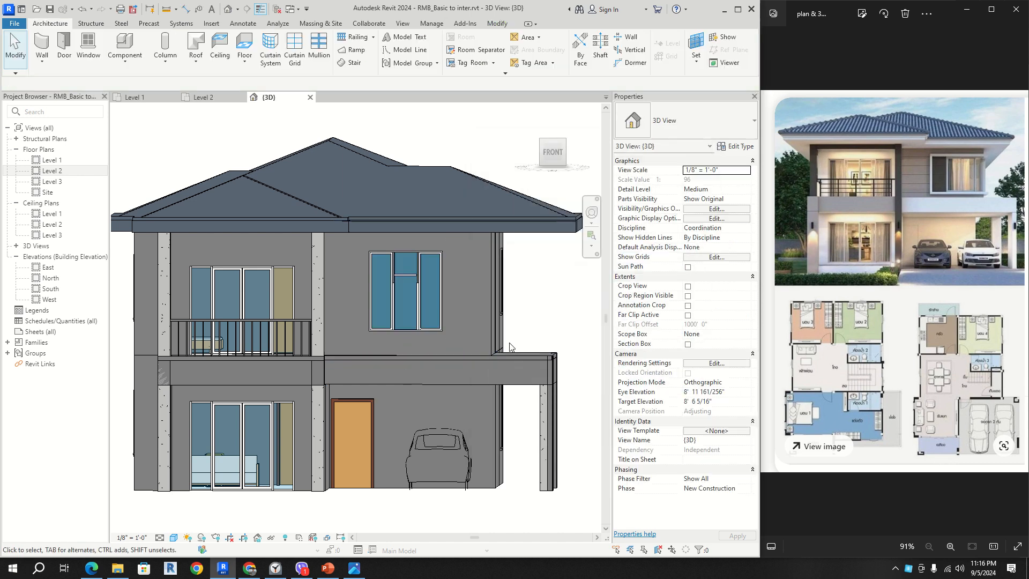
- Examine the heightened upper front window's frame, transom and proportions from several angles in the 3D view
middle_click_drag(407, 311, 513, 344, "shift")
scroll(513, 344, "up", 8)
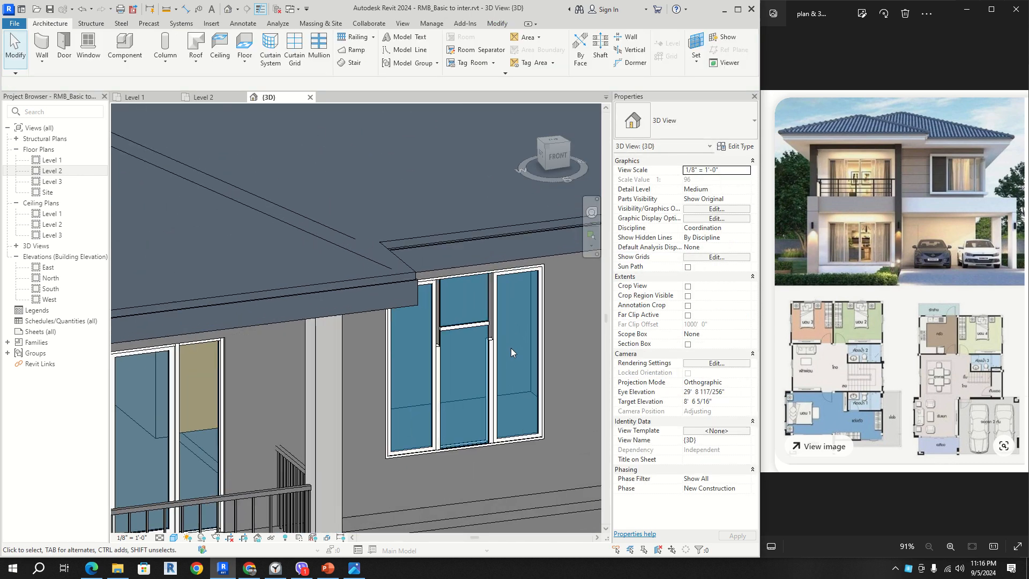
scroll(498, 362, "up", 3)
left_click(480, 346)
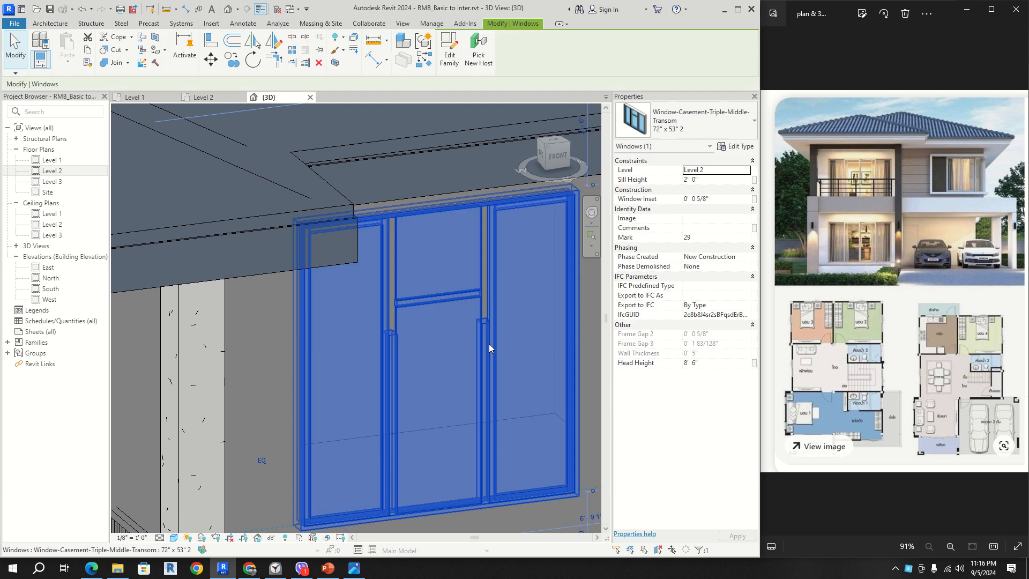
middle_click_drag(522, 365, 423, 358, "shift")
key("Escape")
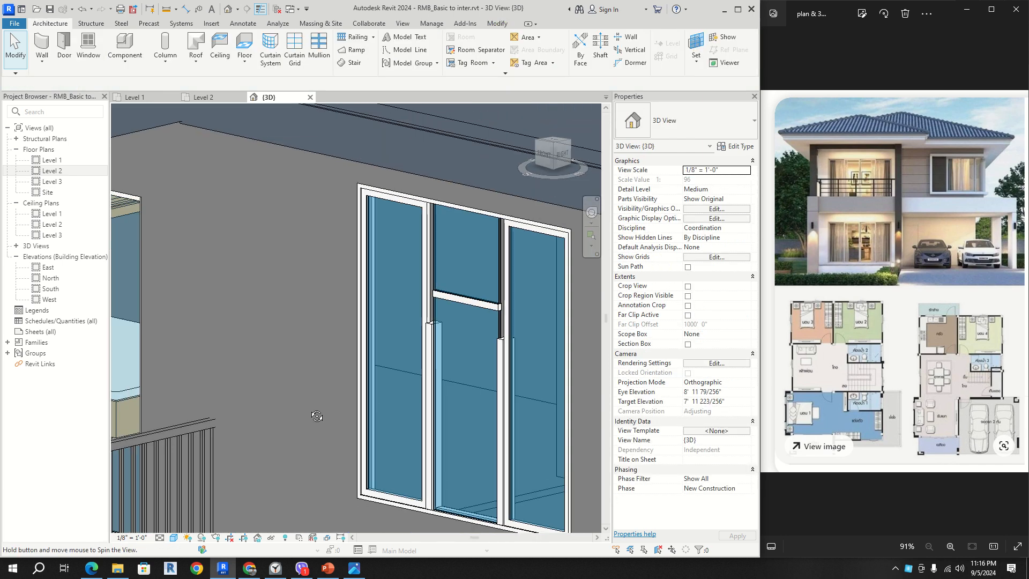
left_click(432, 351)
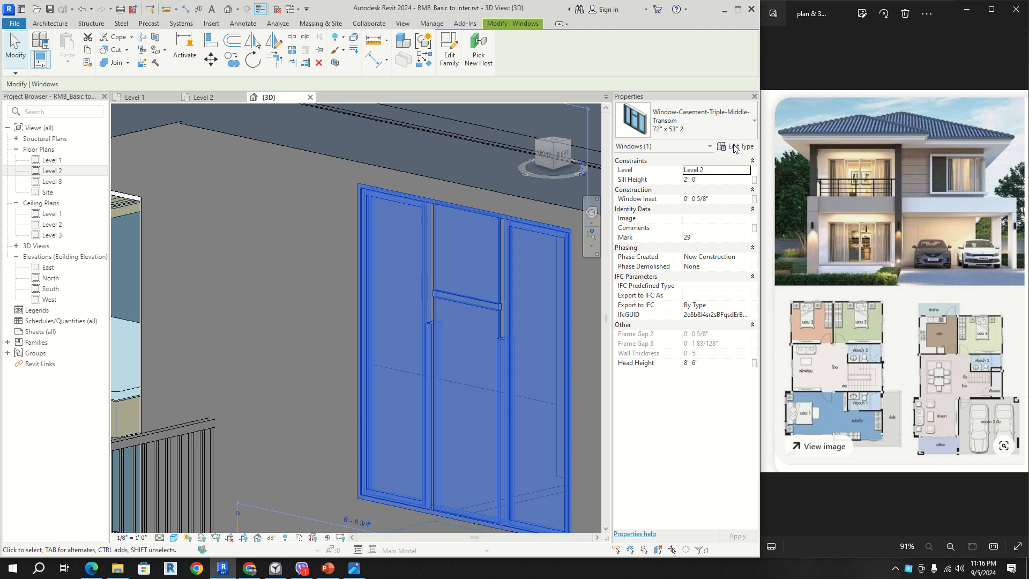
left_click(292, 321)
scroll(394, 339, "down", 6)
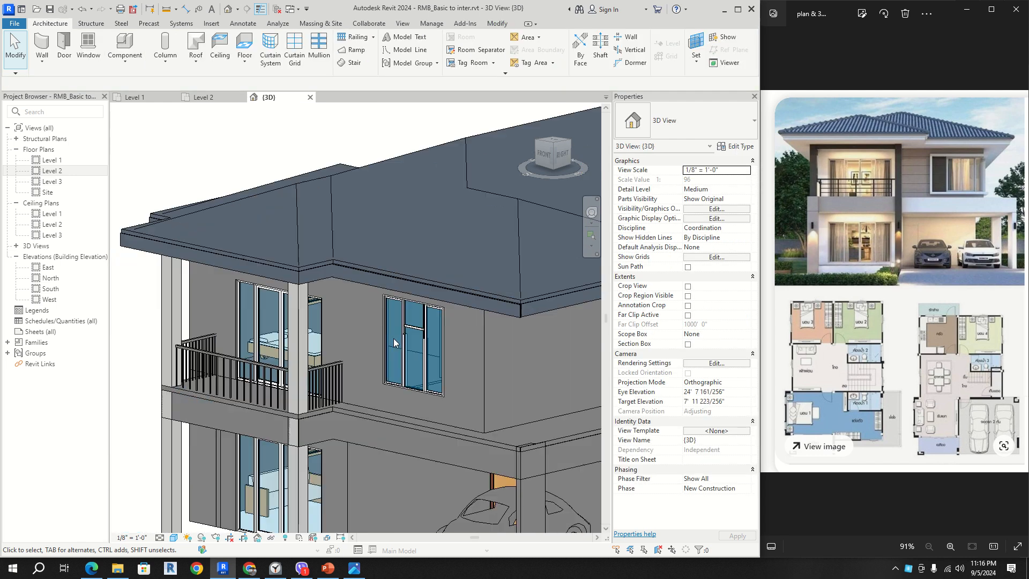
middle_click_drag(394, 340, 416, 340, "shift")
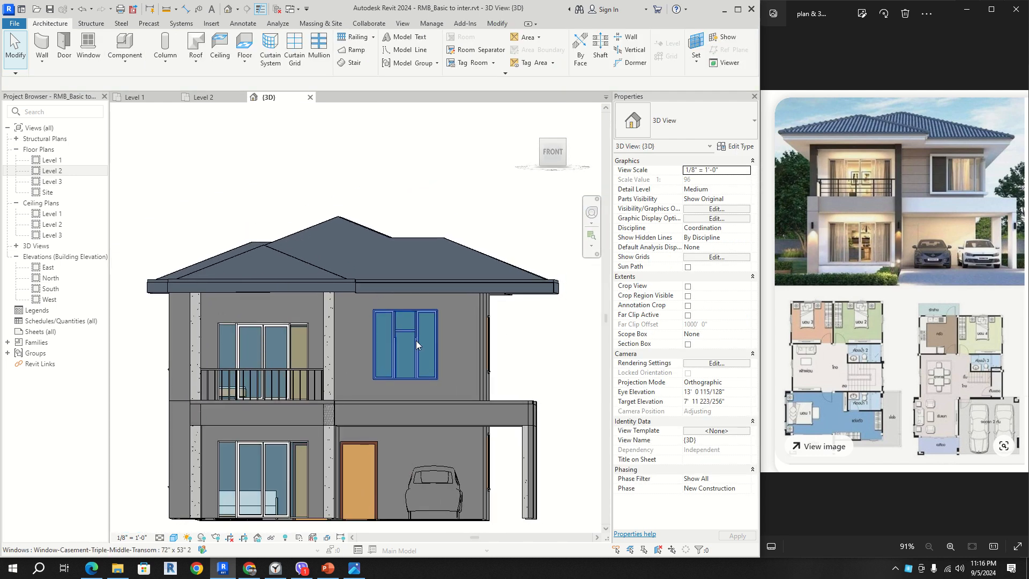
left_click(413, 343)
scroll(461, 343, "up", 2)
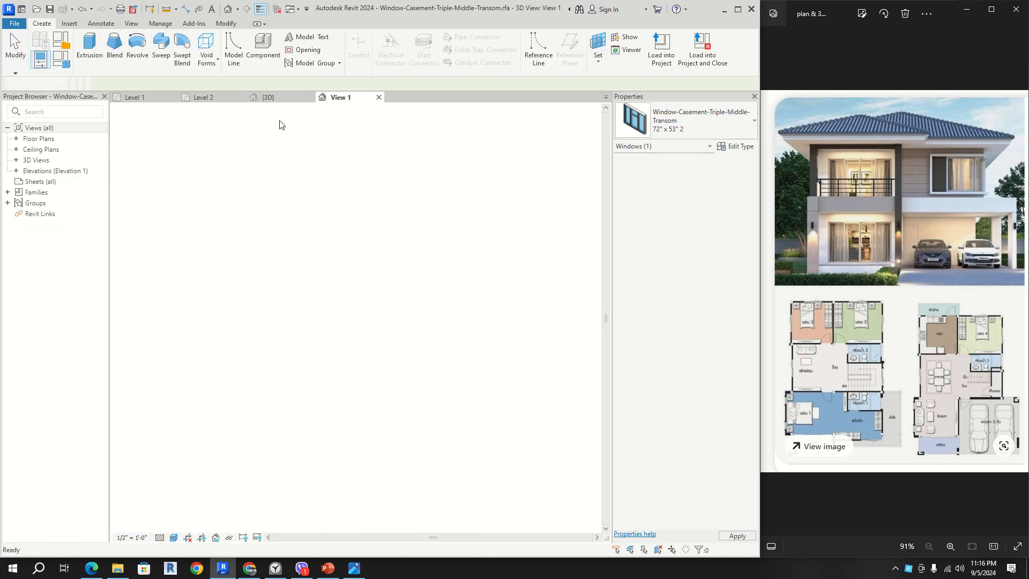
left_click(379, 97)
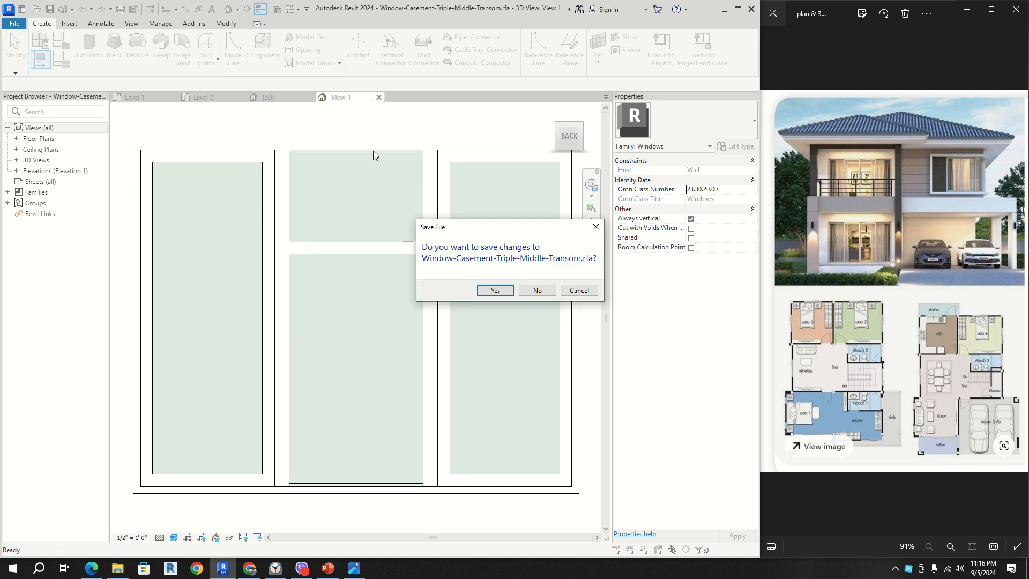
left_click(538, 289)
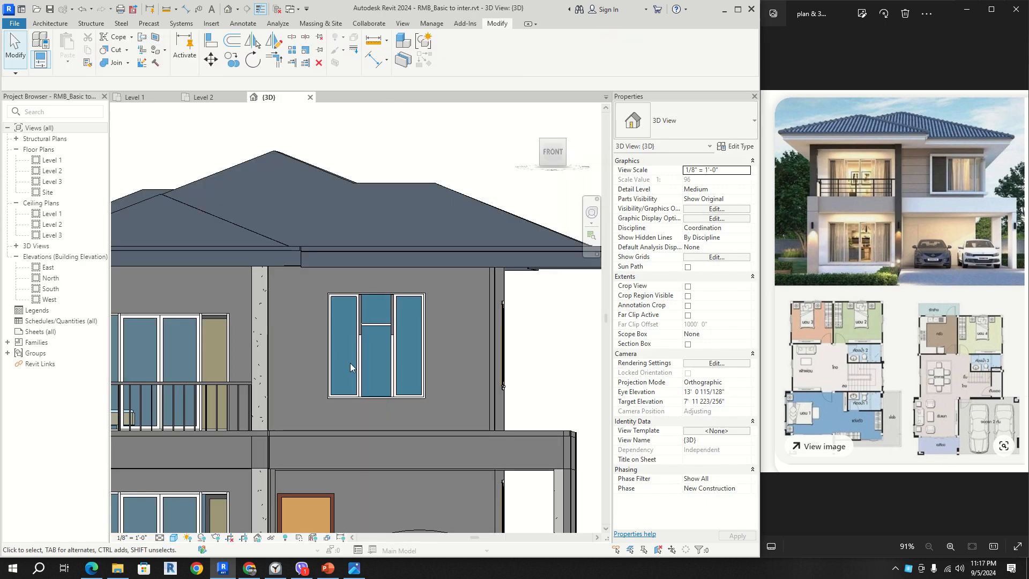
- Delete the triple casement window from the upper front wall
left_click(357, 336)
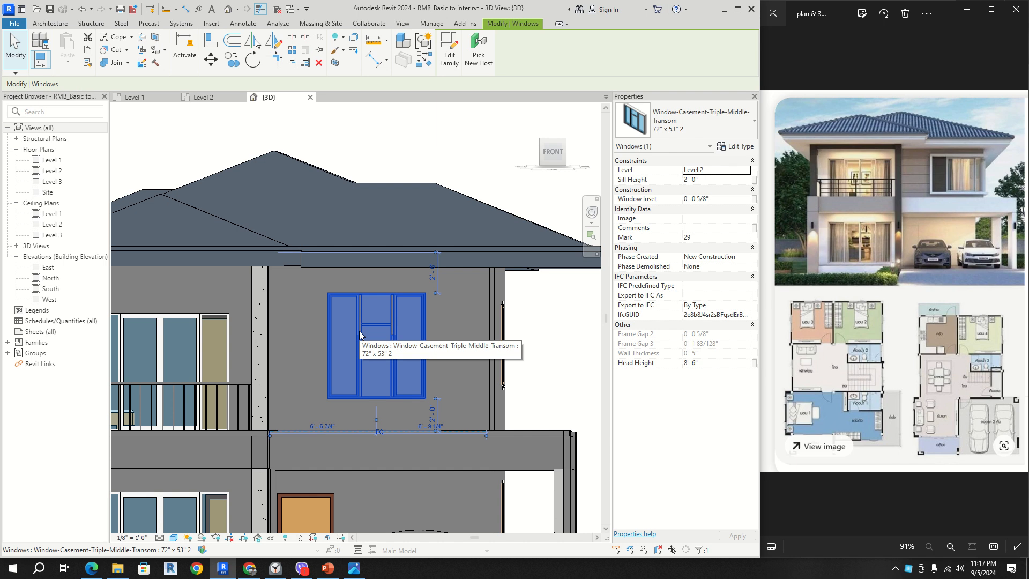
key("Delete")
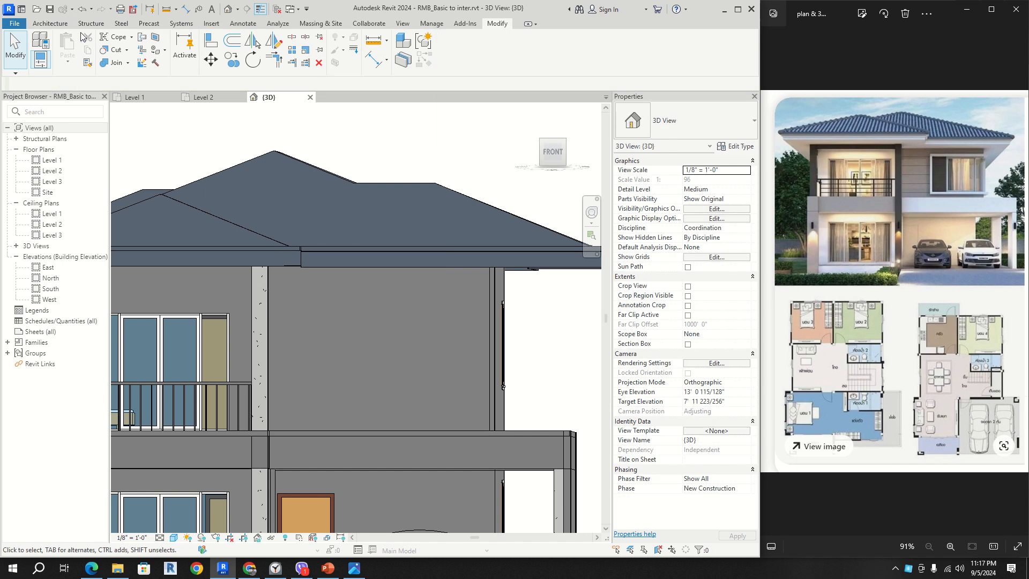
- In the Level 2 floor plan, place an 85" x 60" triple casement window in the front wall, 6' 8" from each side
left_click(203, 98)
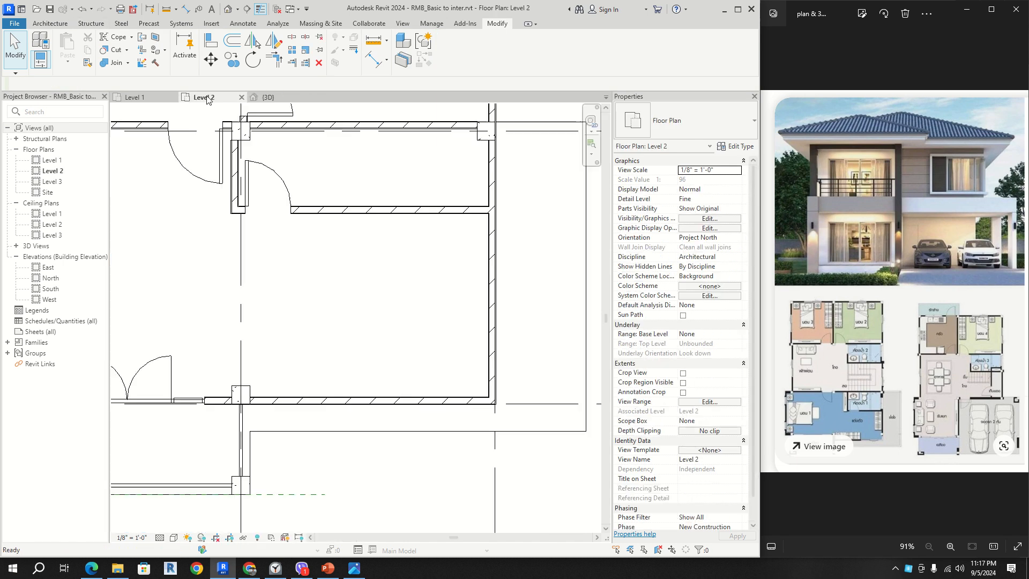
left_click(54, 22)
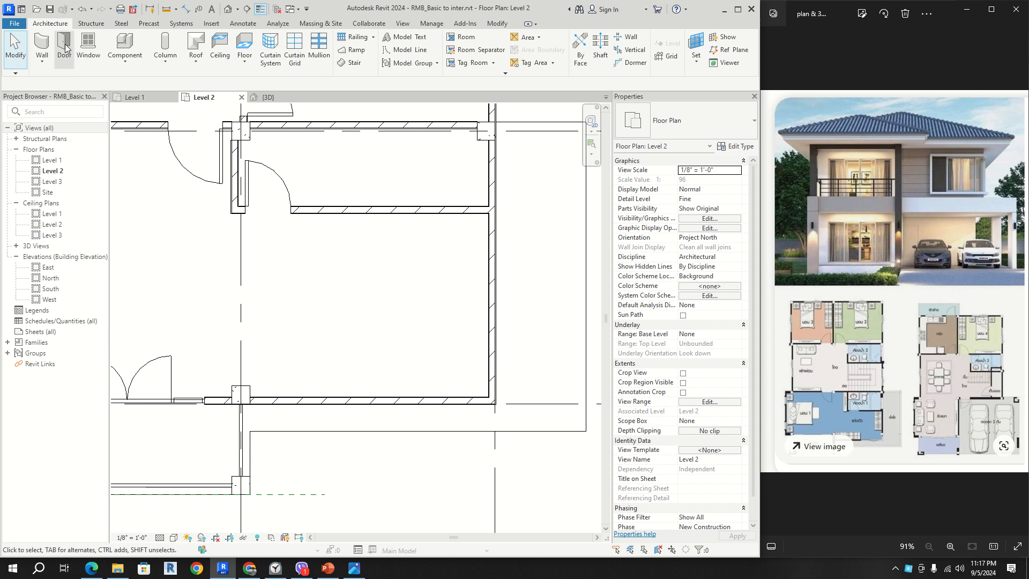
left_click(89, 45)
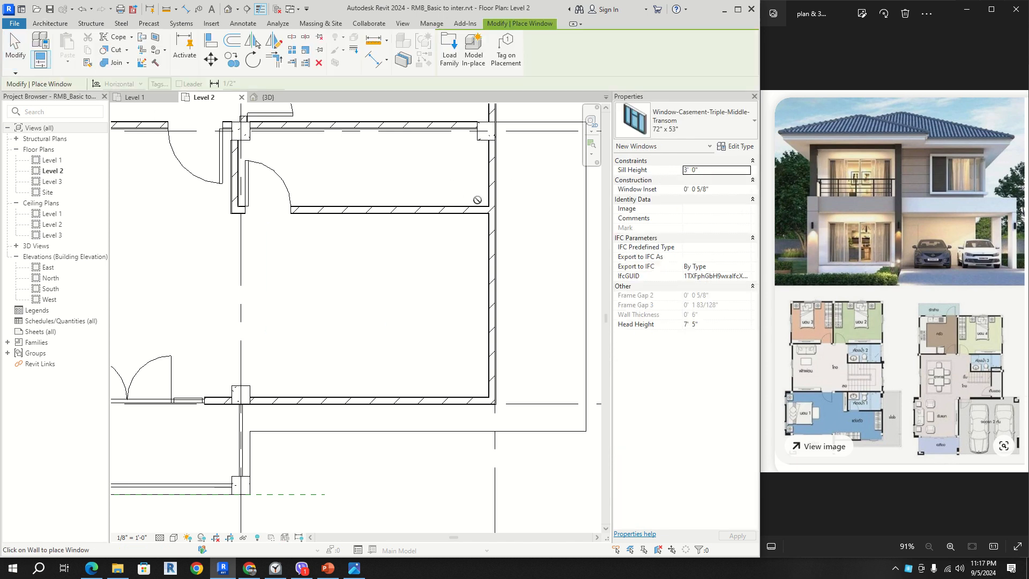
left_click(679, 131)
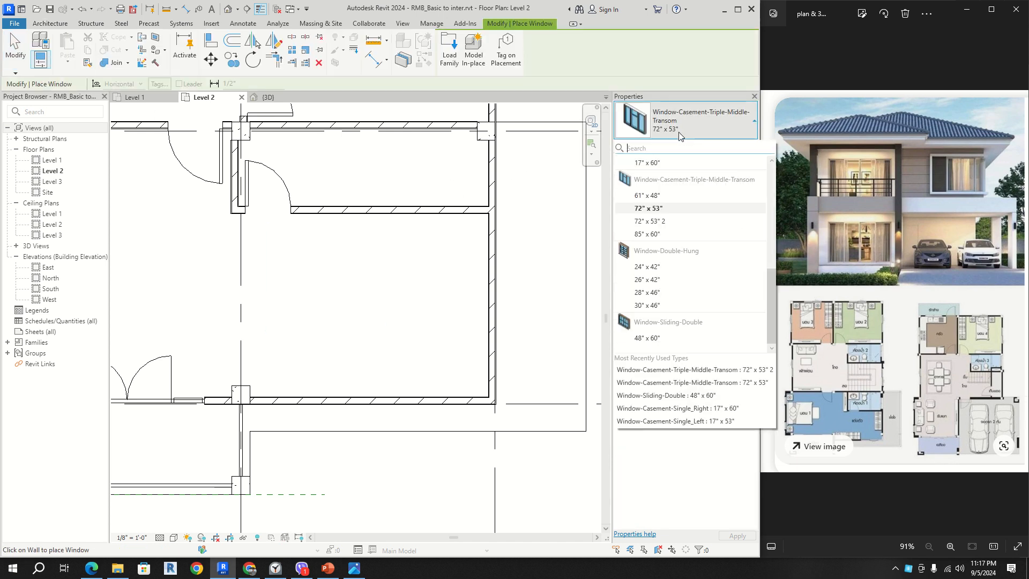
left_click(704, 237)
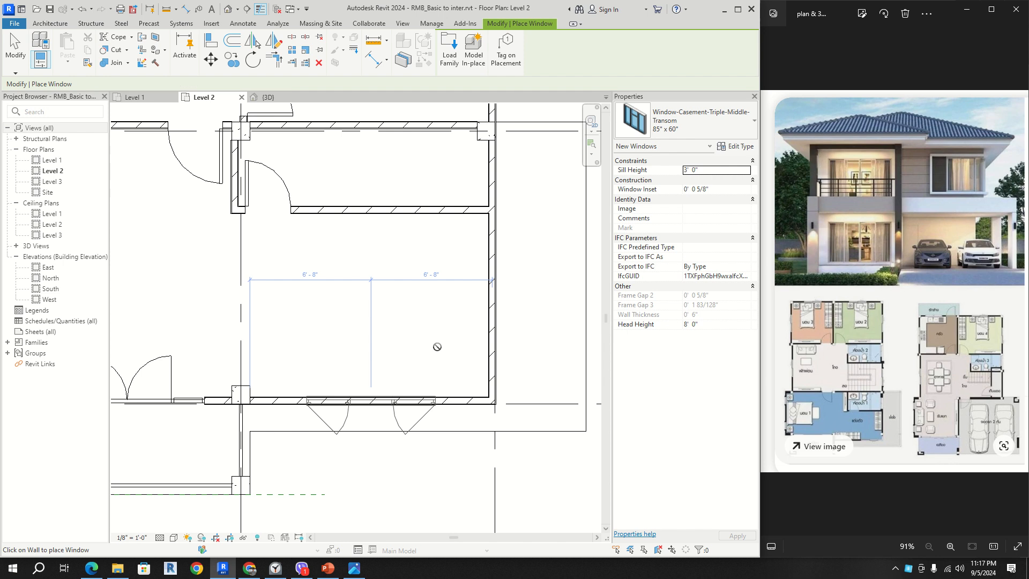
key("Escape")
key("Escape")
- In the 3D view, change the upper front window's type to 61" x 48" and check it against the facade
left_click(275, 102)
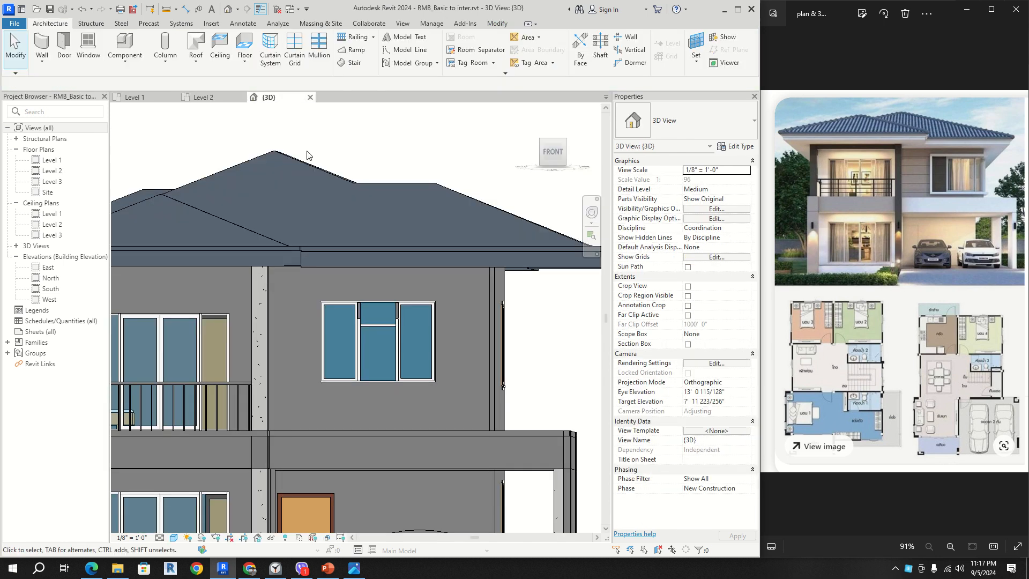
middle_click_drag(472, 407, 424, 377, "shift")
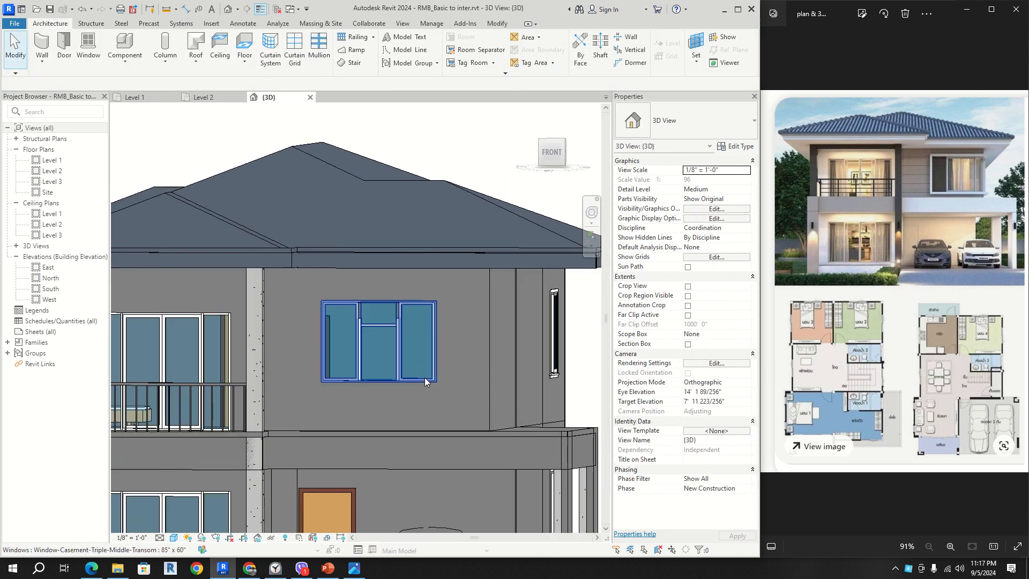
left_click(399, 339)
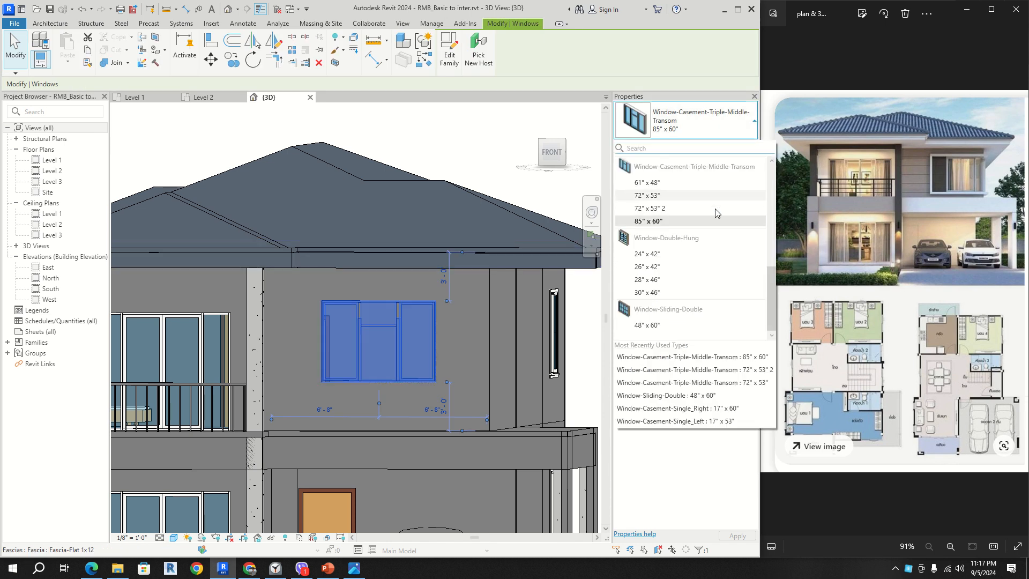
left_click(703, 186)
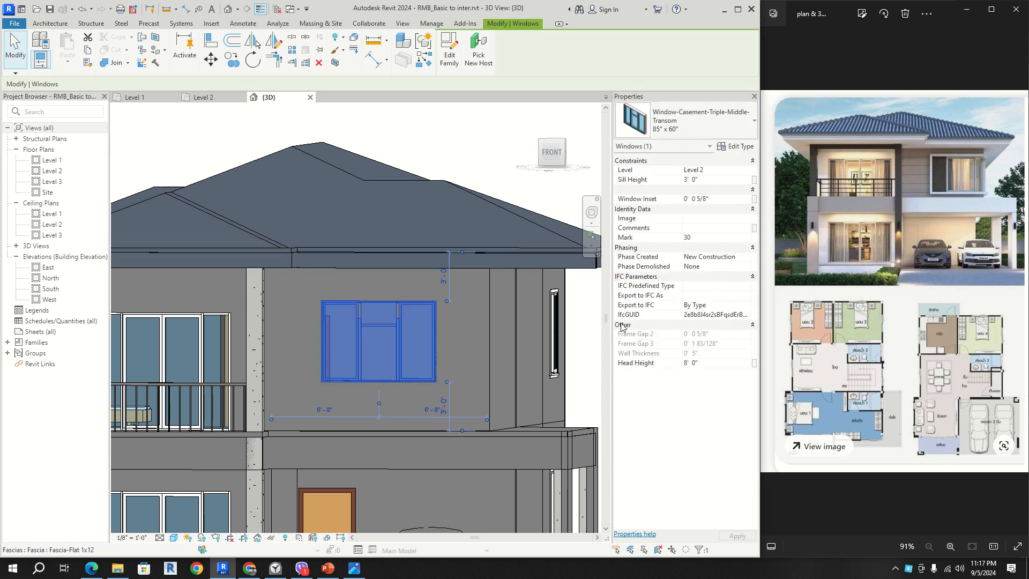
key("Escape")
middle_click_drag(479, 209, 451, 353, "shift")
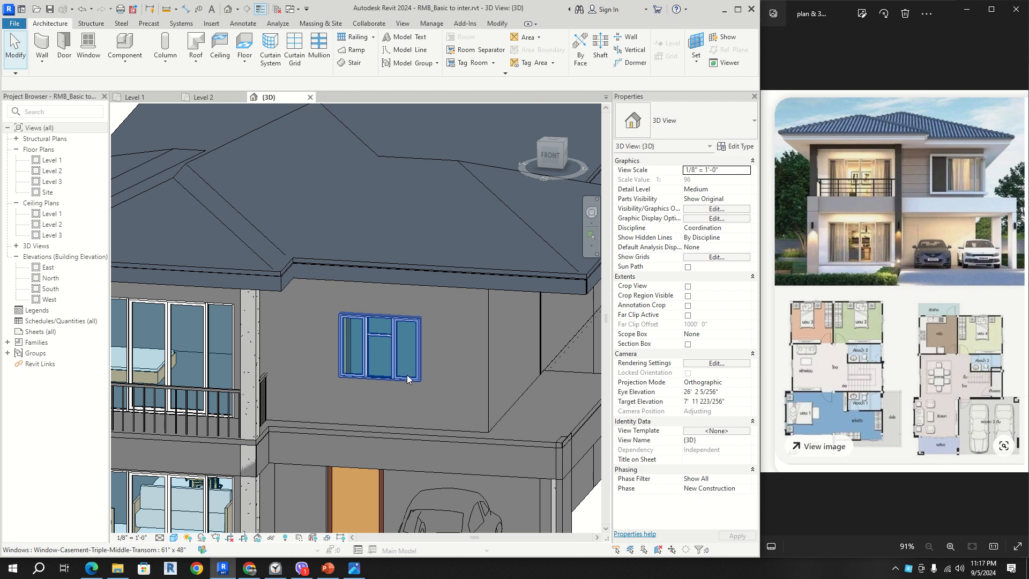
middle_click_drag(410, 381, 445, 345, "shift")
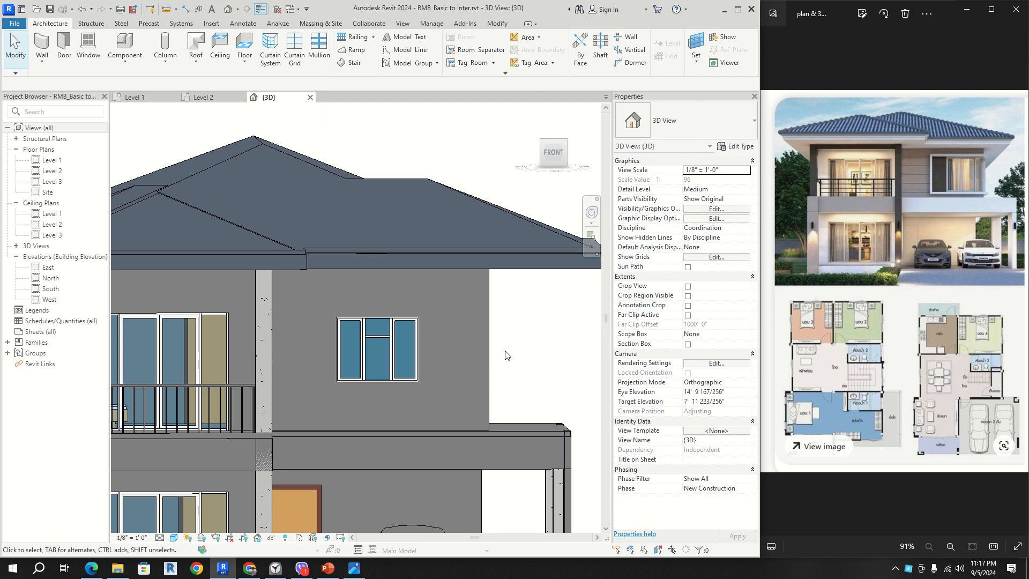
- Review the 61" x 48" window on the facade and delete it from the upper front wall
left_click(396, 350)
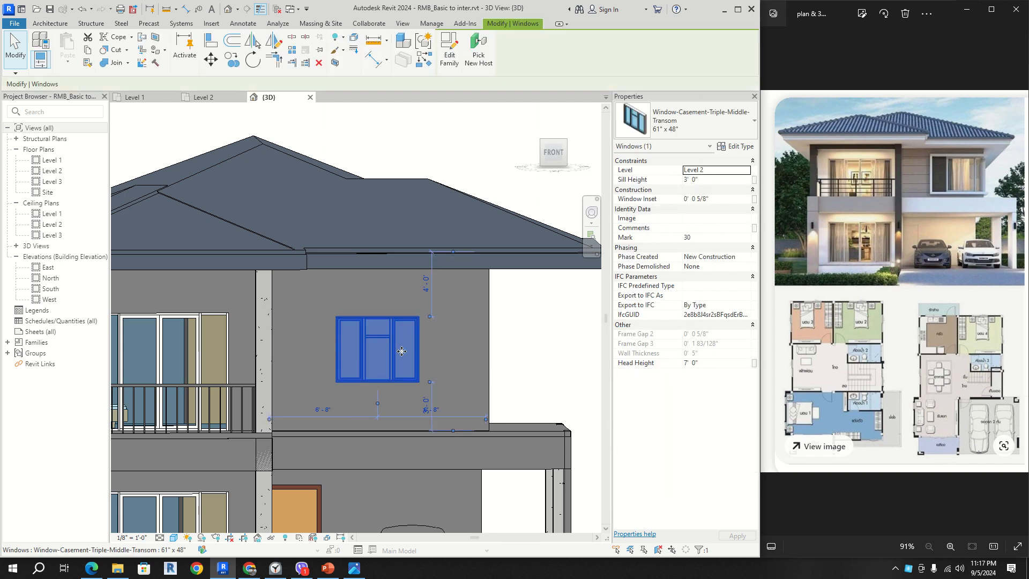
middle_click_drag(435, 362, 243, 384, "shift")
middle_click_drag(395, 391, 504, 359, "shift")
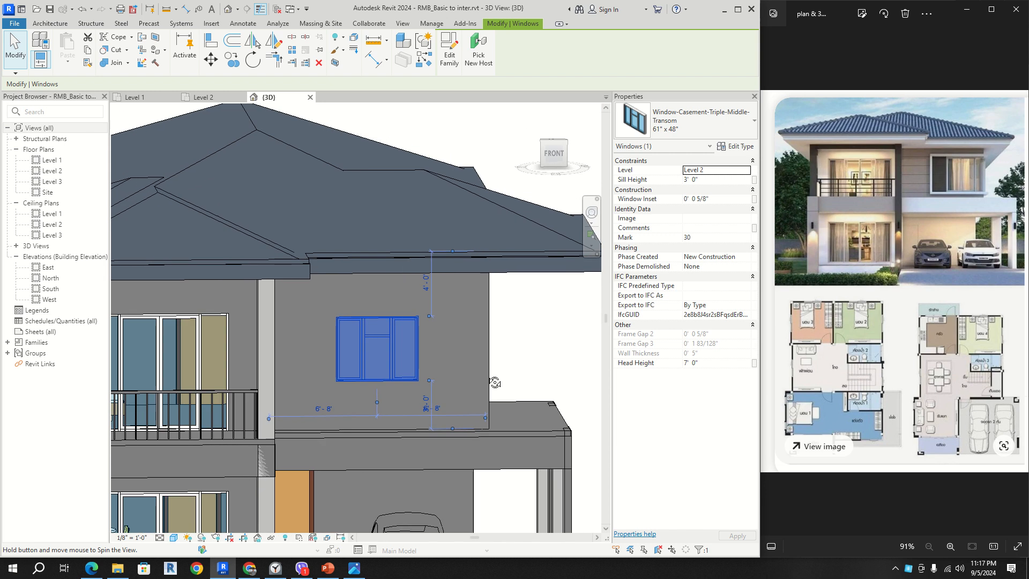
left_click(695, 130)
left_click(695, 130)
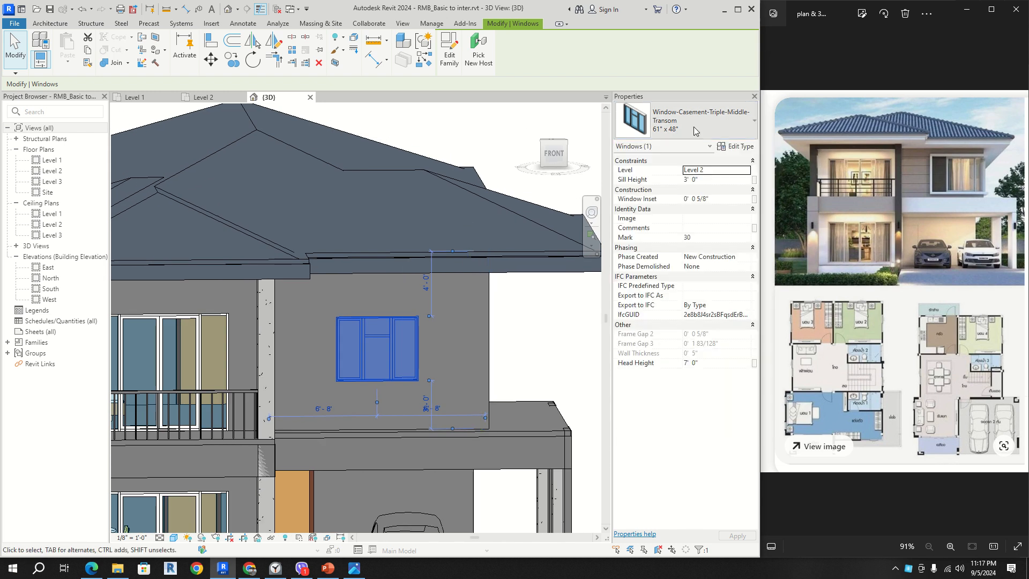
key("Escape")
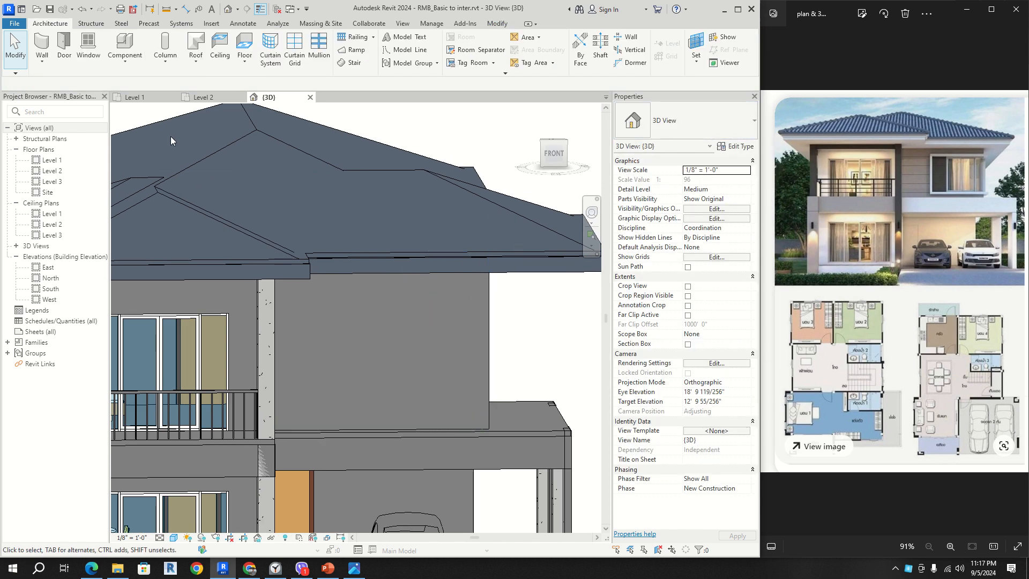
- From the Level 2 floor plan, look through the sliding, hung, opening and fixed window families available for loading
left_click(204, 97)
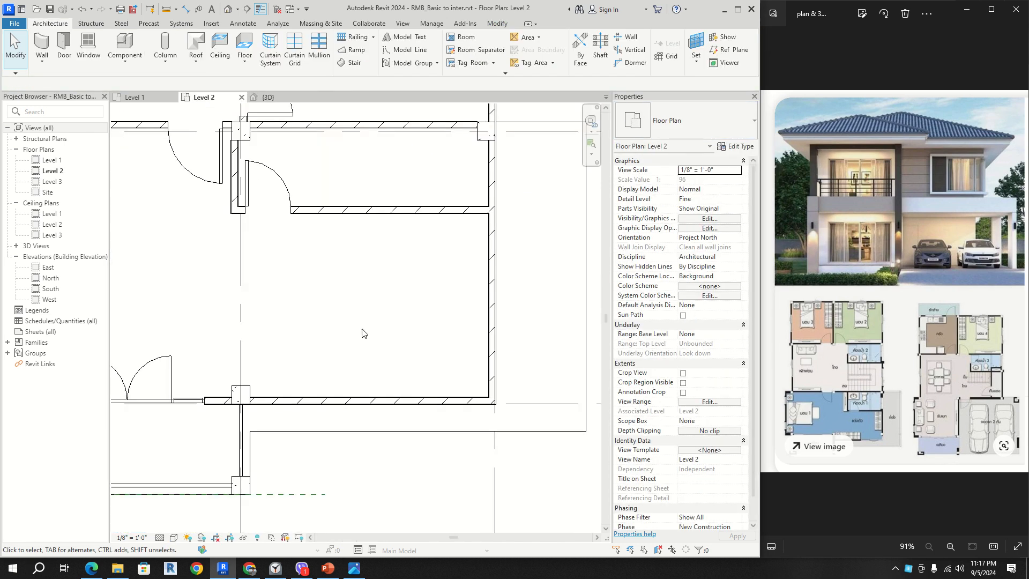
left_click(80, 43)
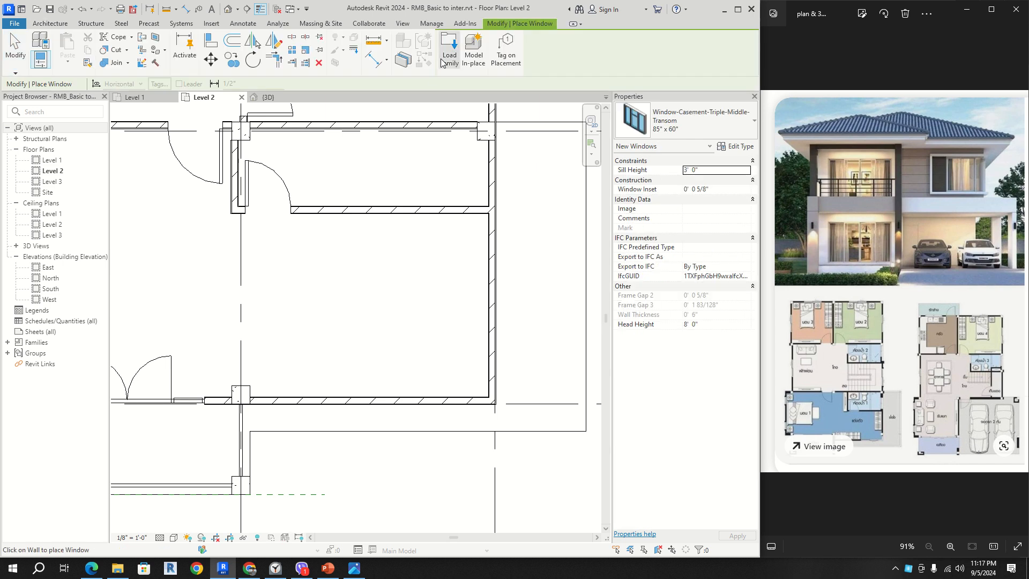
left_click(448, 57)
left_click_drag(552, 189, 559, 293)
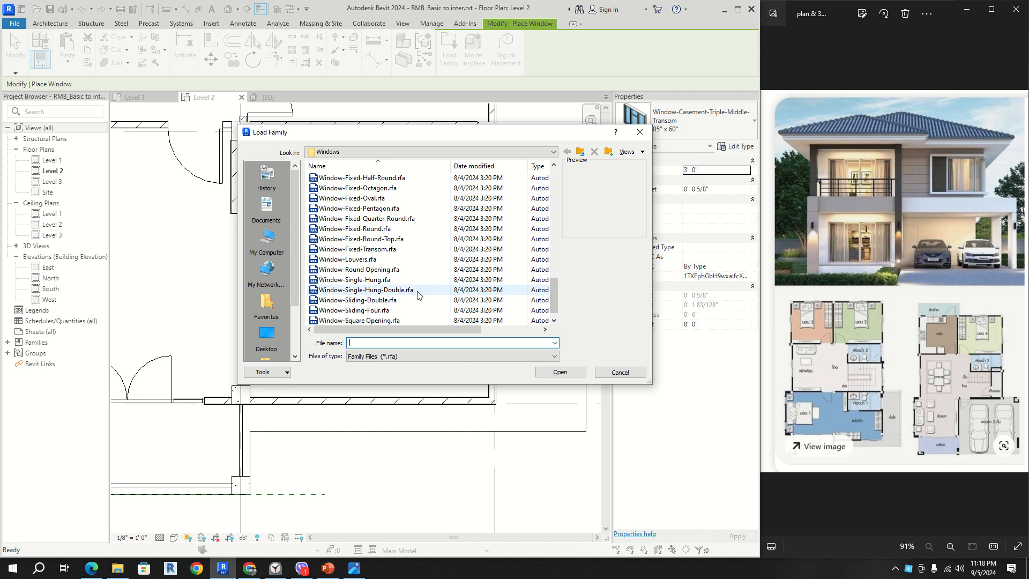
left_click(403, 301)
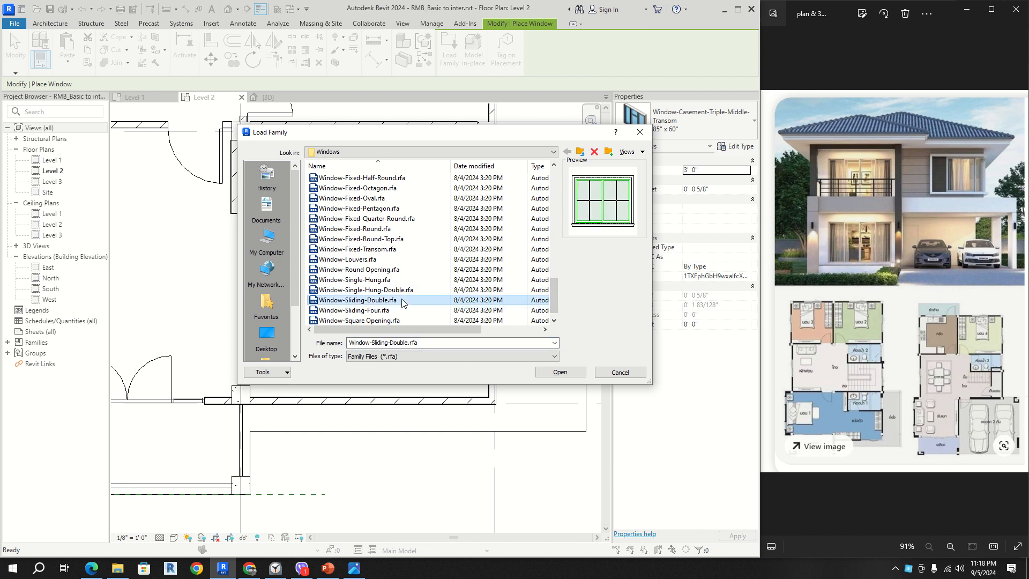
left_click(403, 310)
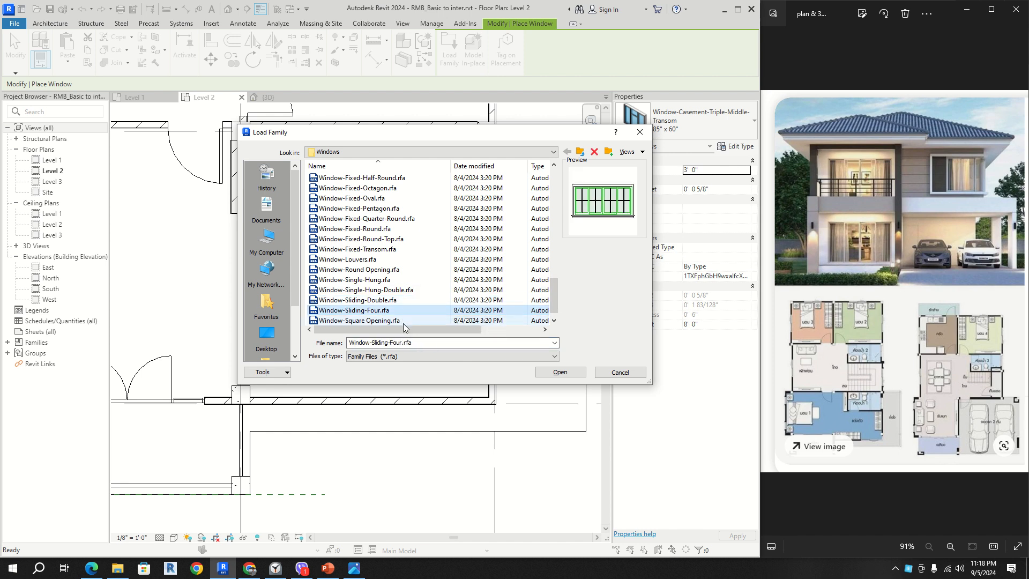
left_click(404, 321)
left_click(410, 280)
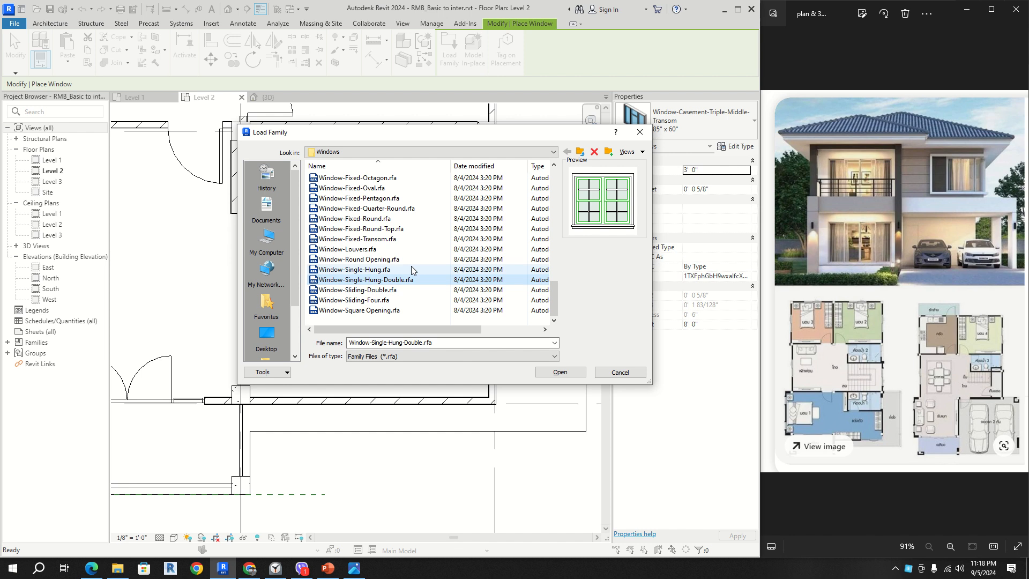
left_click(414, 259)
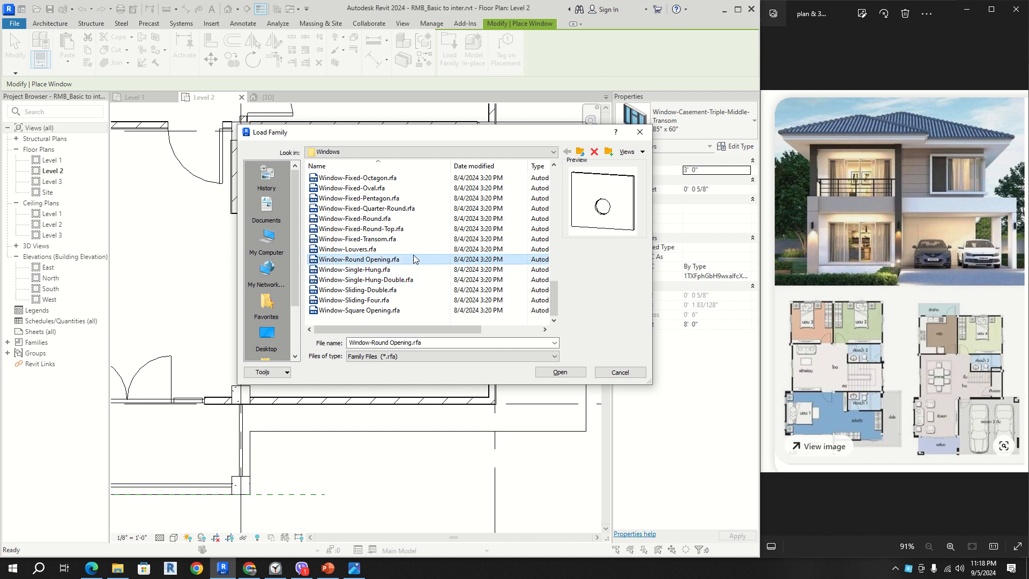
left_click(417, 239)
left_click(421, 229)
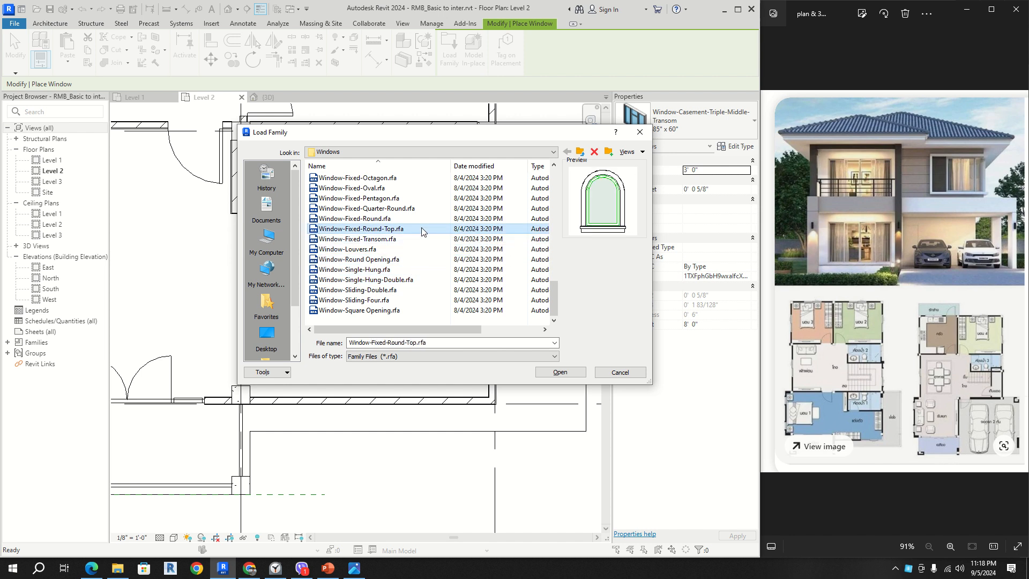
left_click_drag(552, 300, 552, 265)
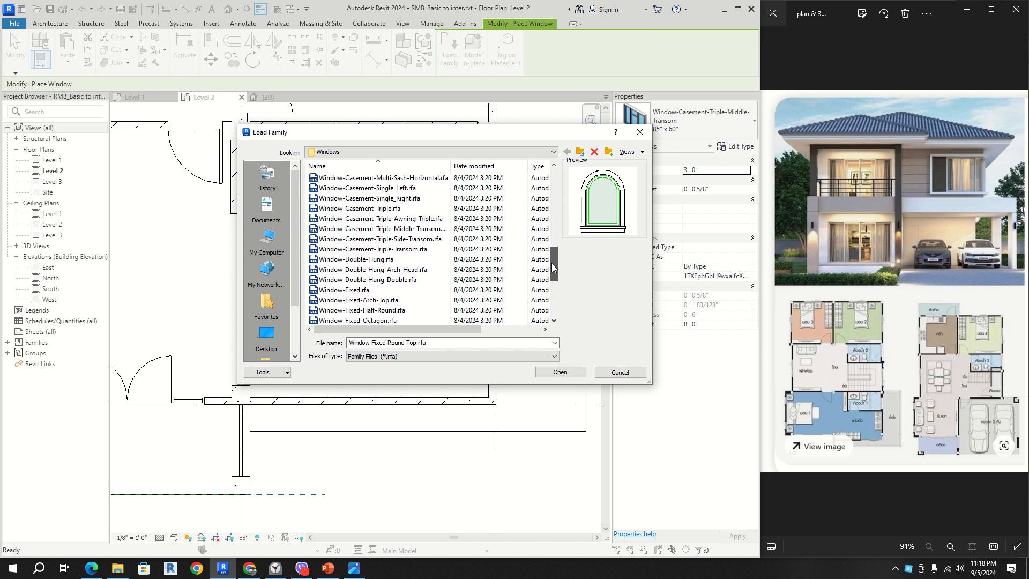
- Compare the triple casement window families and load Window-Casement-Triple-Side-Transom into the project
left_click(466, 253)
left_click(465, 239)
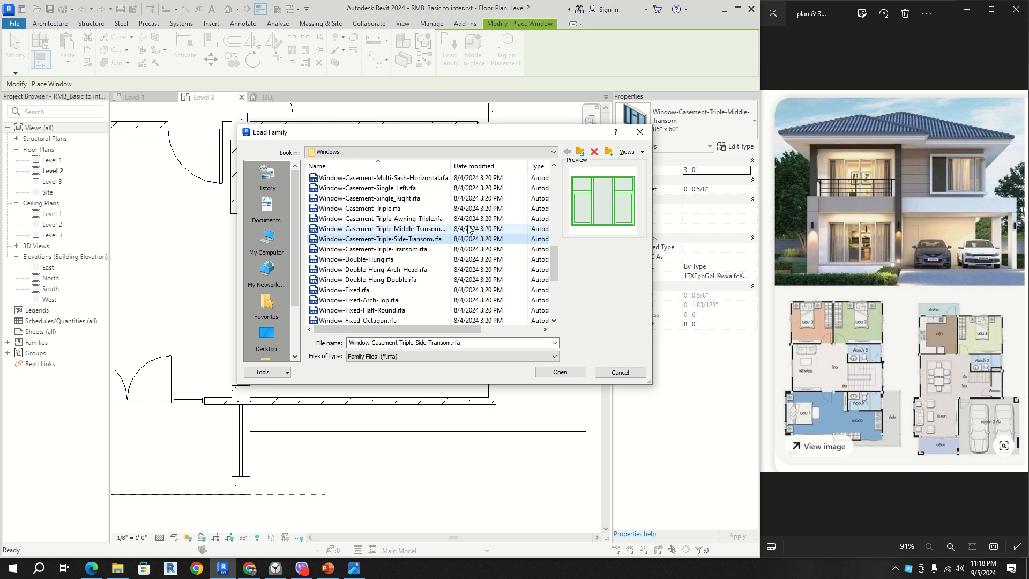
left_click(468, 229)
left_click(461, 241)
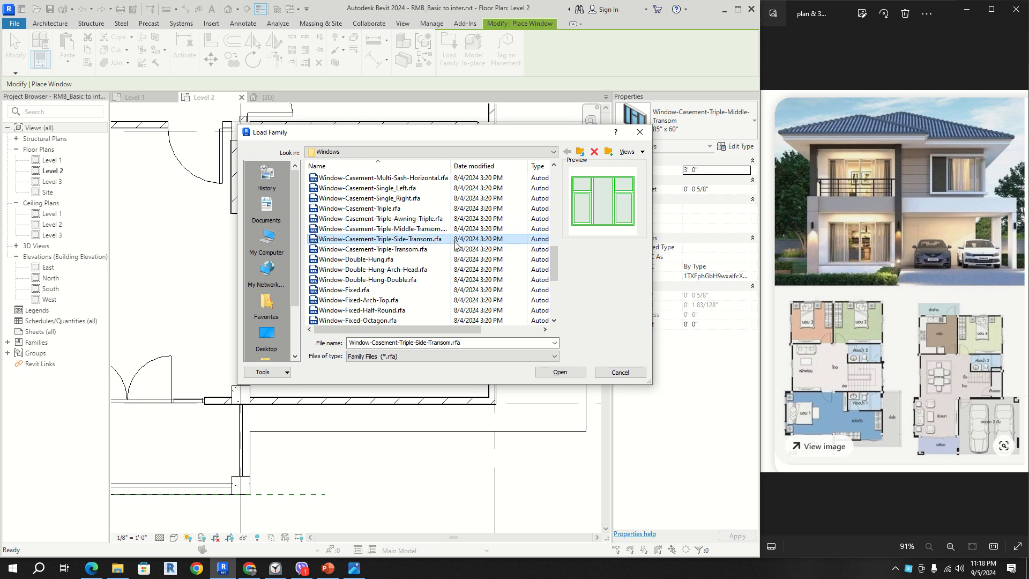
left_click(571, 376)
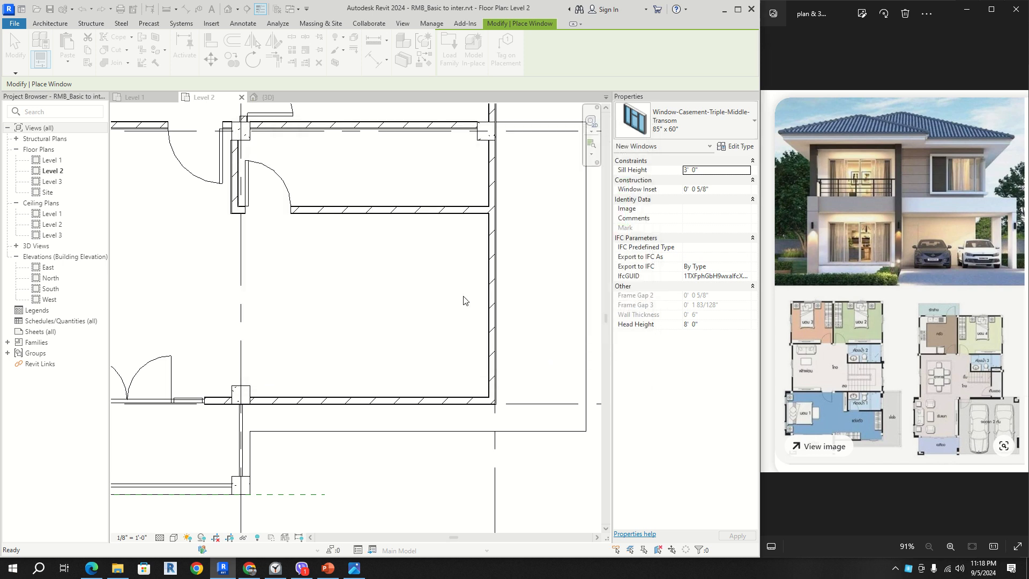
- Place an 85" x 60" triple side-transom casement window in the Level 2 front wall, 6' 8" from each side
left_click(679, 128)
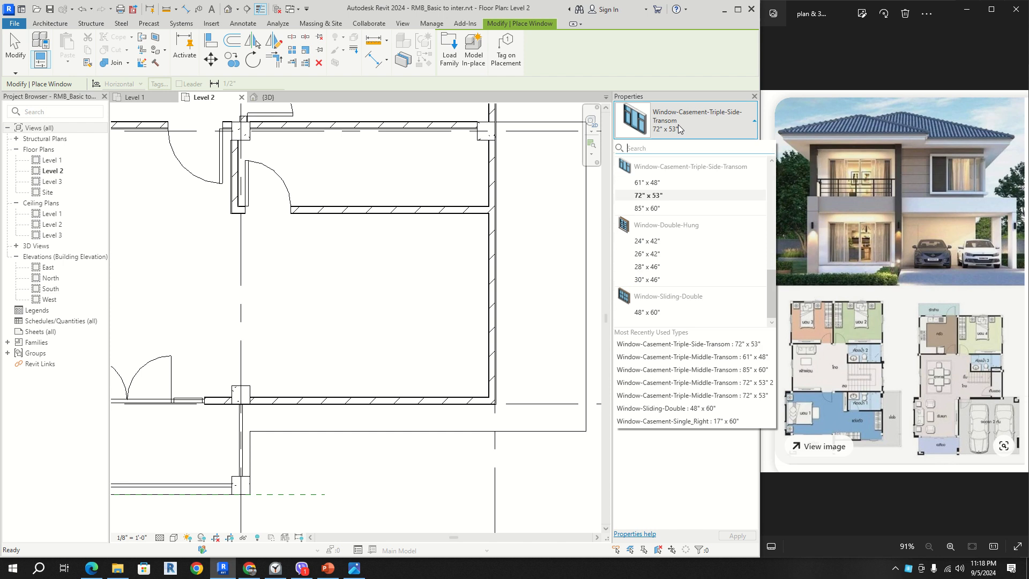
left_click(691, 209)
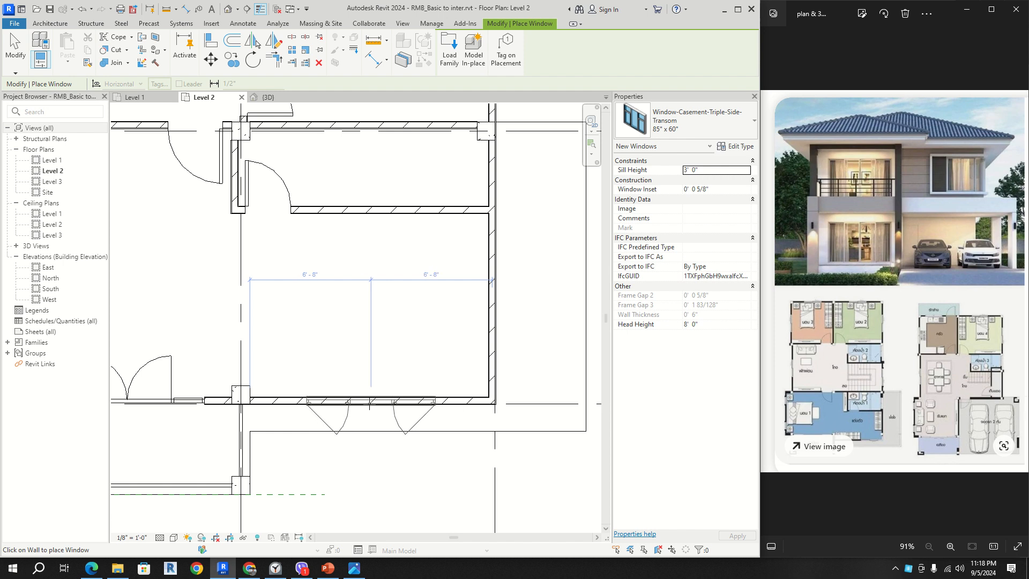
key("Escape")
key("Escape")
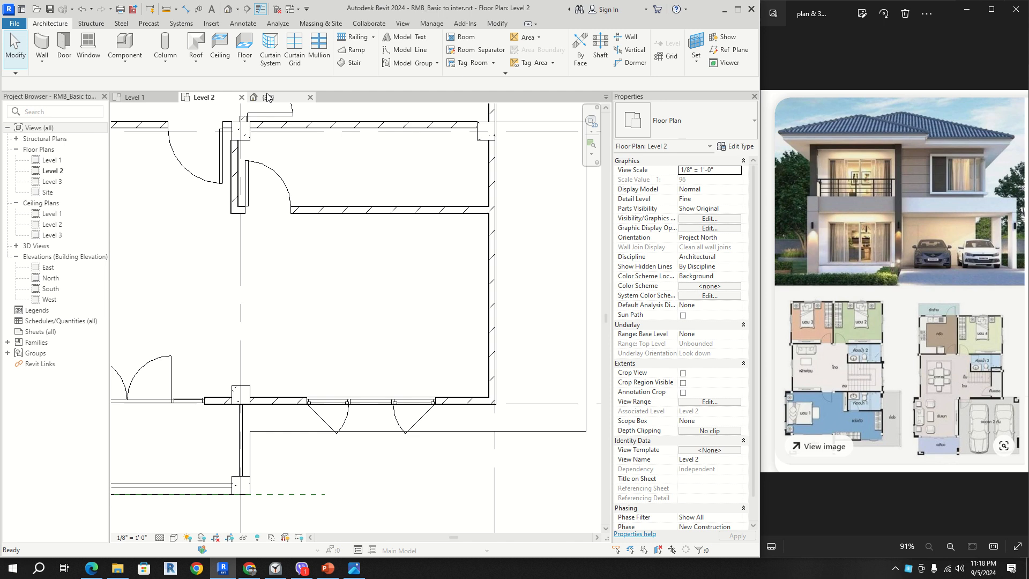
- In the 3D view, check the upper front window and duplicate its type as 85" x 72
left_click(268, 97)
scroll(364, 280, "down", 4)
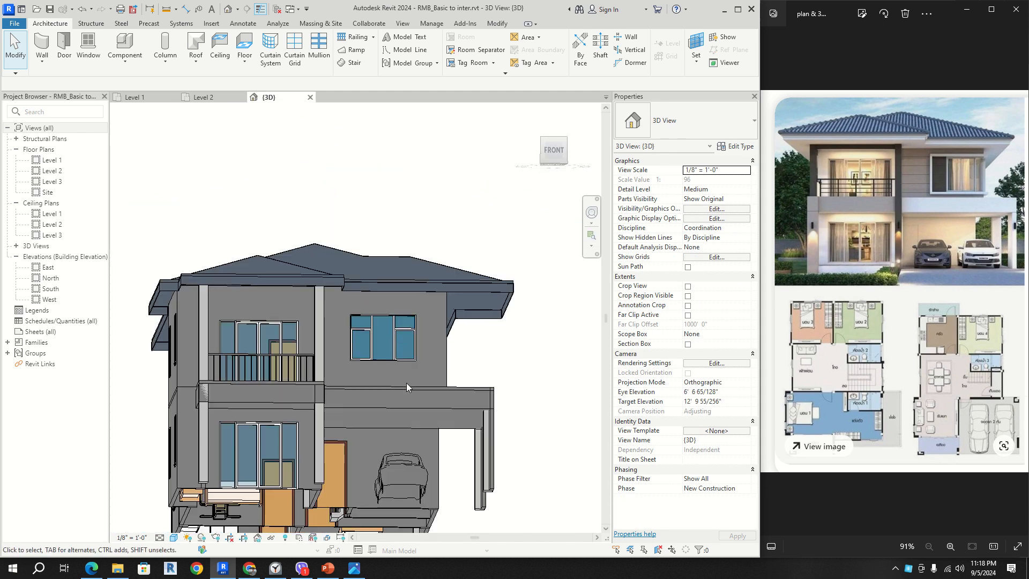
middle_click_drag(406, 382, 420, 436, "shift")
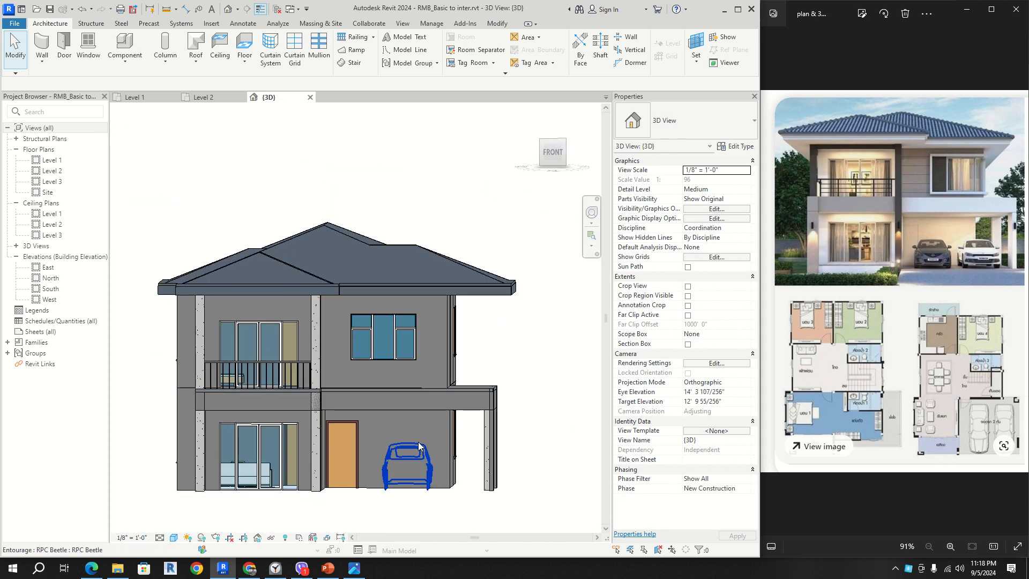
scroll(391, 379, "up", 1)
left_click(390, 355)
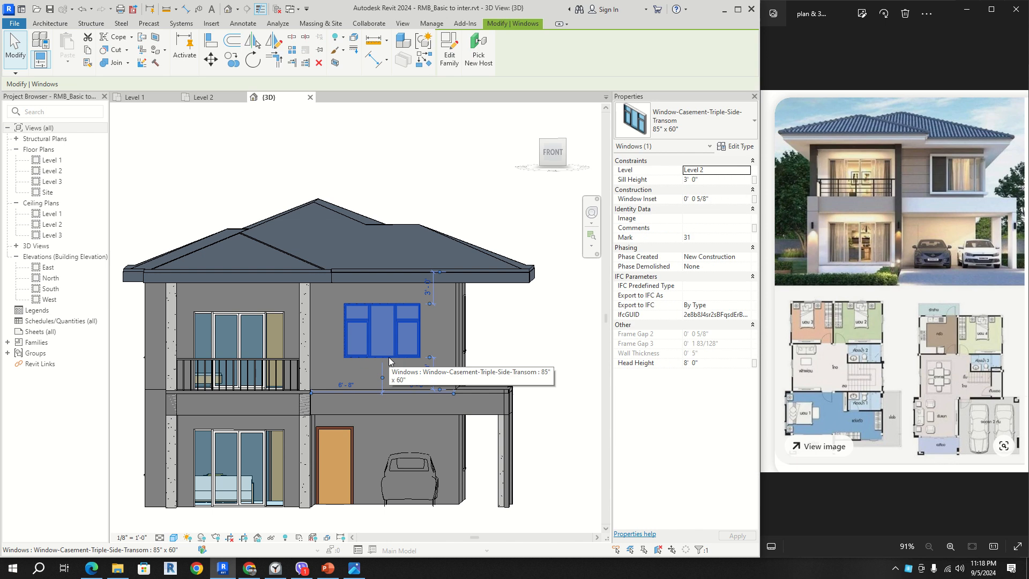
left_click(734, 149)
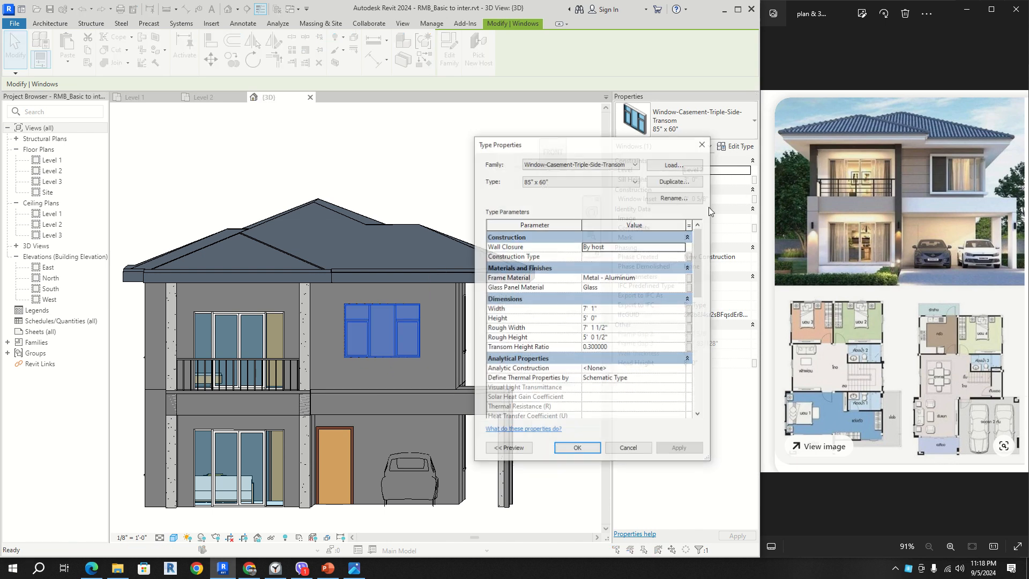
left_click(670, 181)
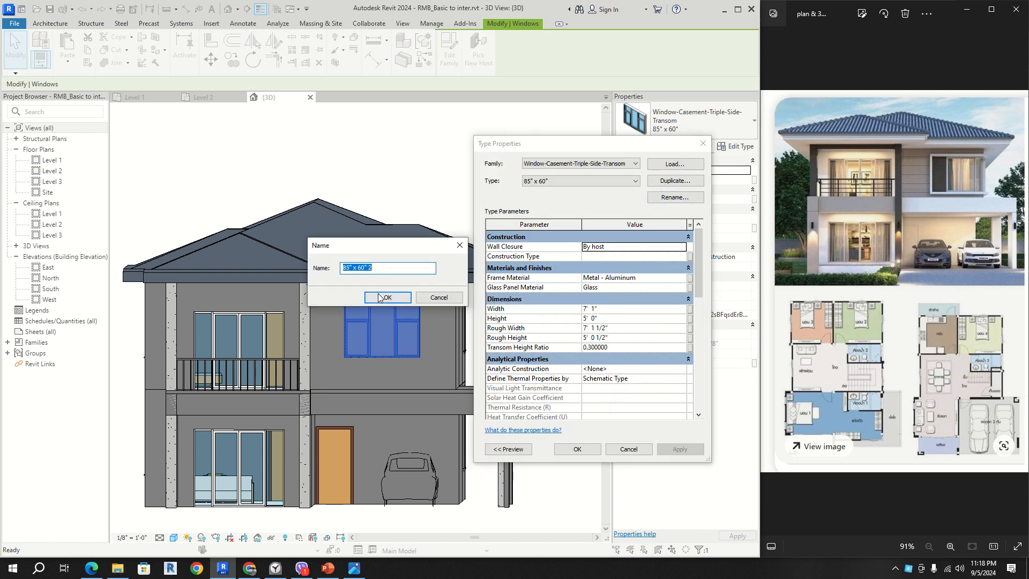
left_click(380, 270)
type("72")
key("Return")
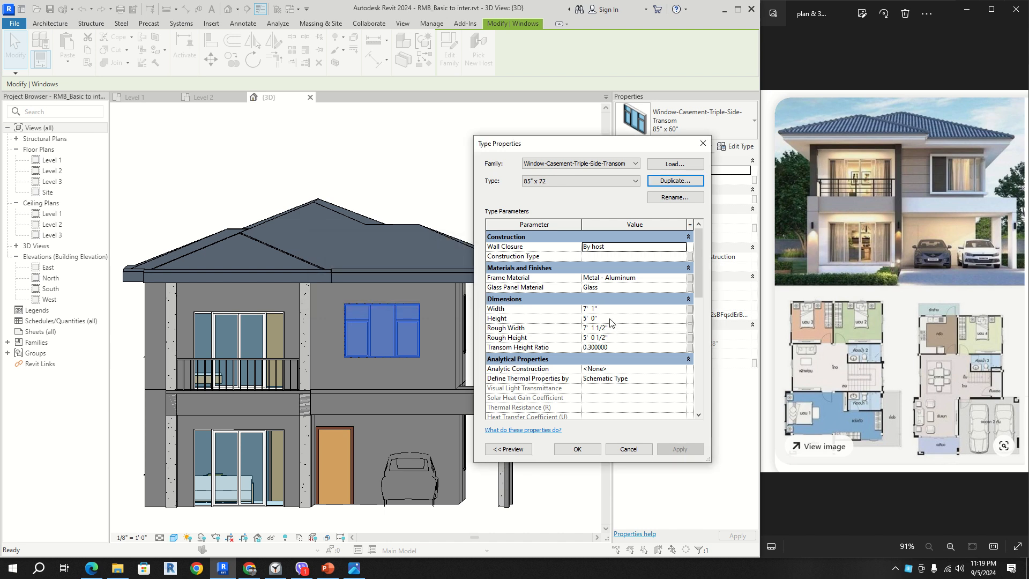
- Set the height of the 85" x 72 window type to 6' and apply it
left_click(610, 319)
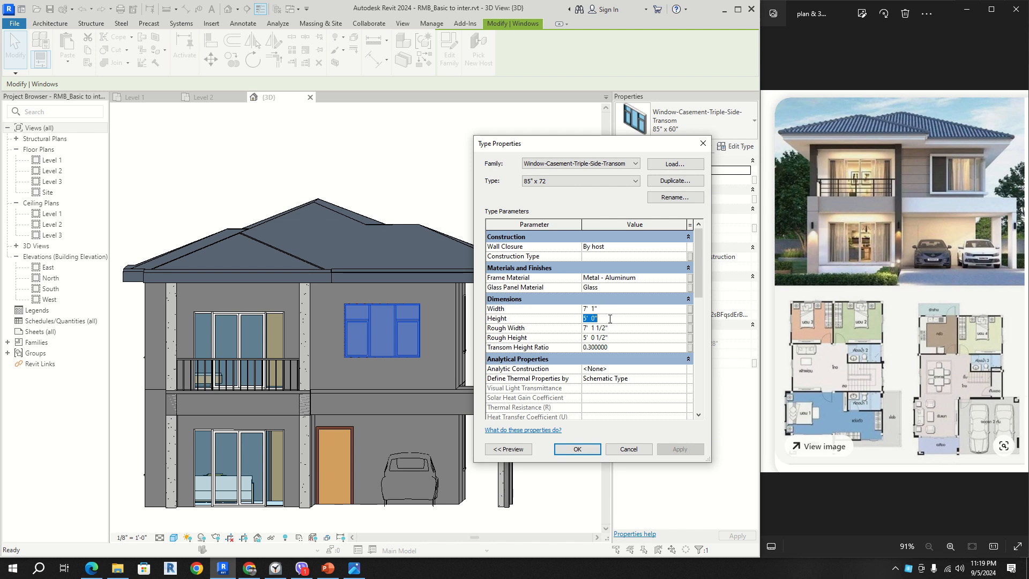
type("6")
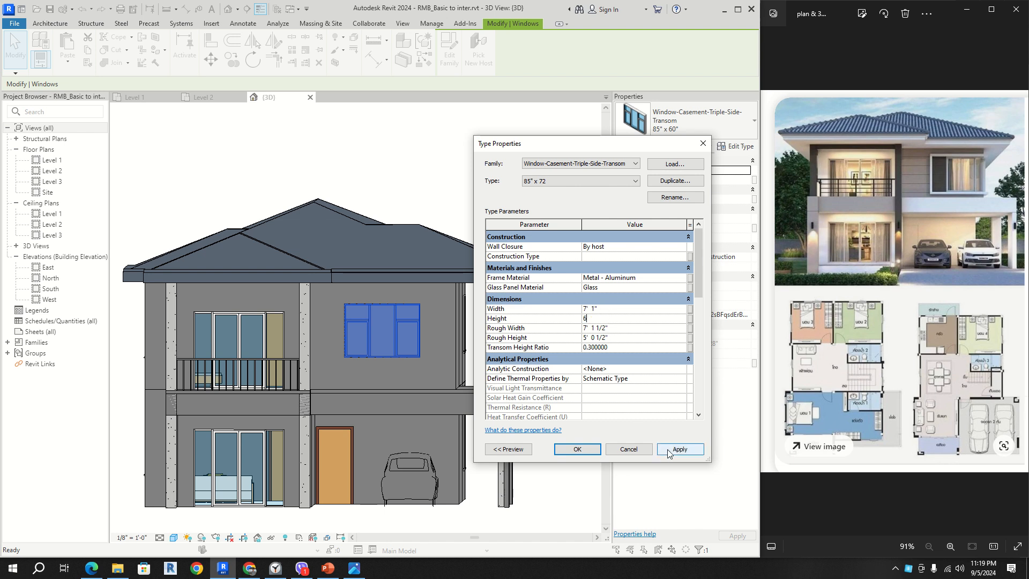
left_click(680, 453)
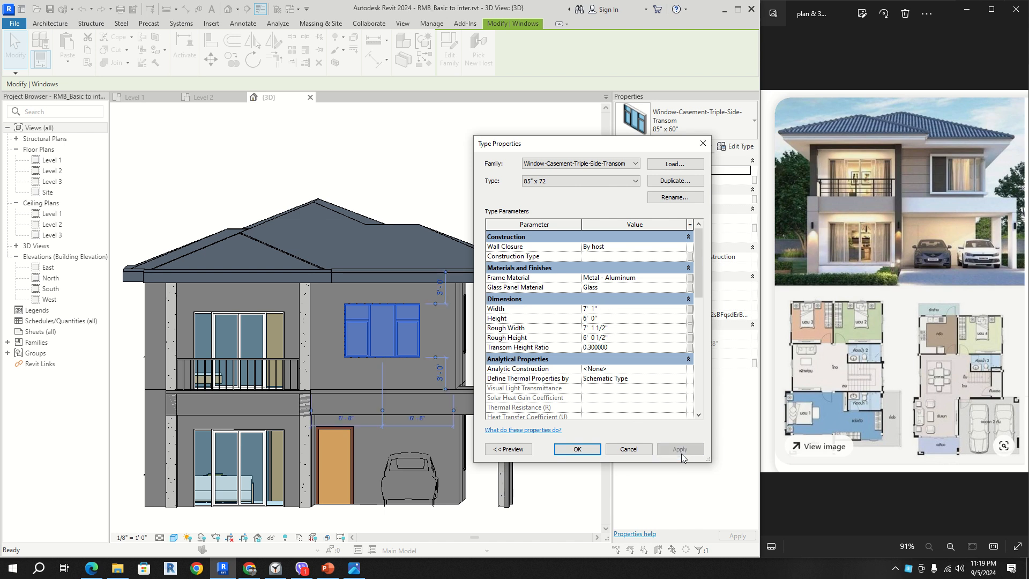
left_click(578, 449)
left_click(554, 398)
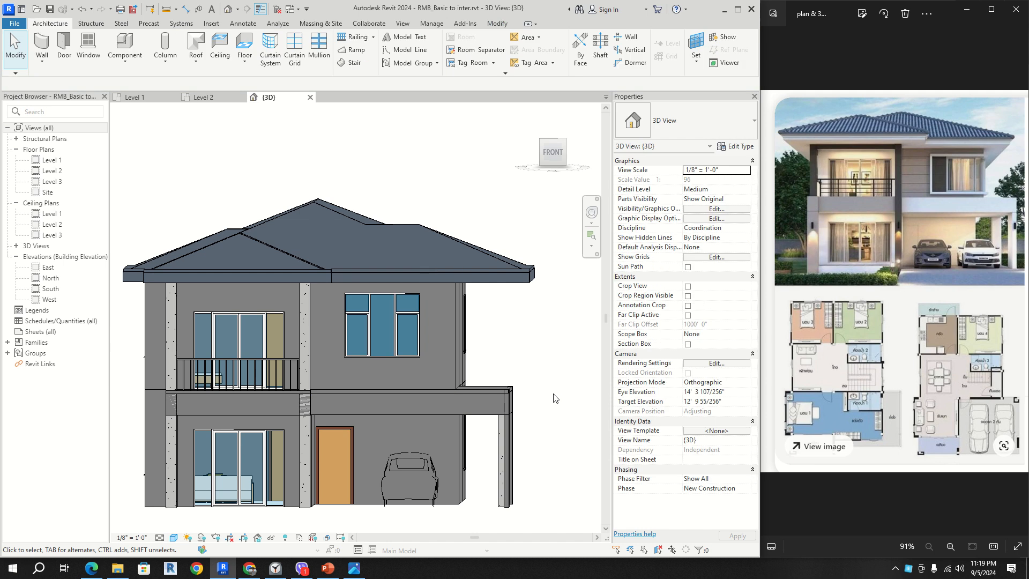
- Lower the upper front window on the wall by reducing its sill height
scroll(412, 339, "up", 3)
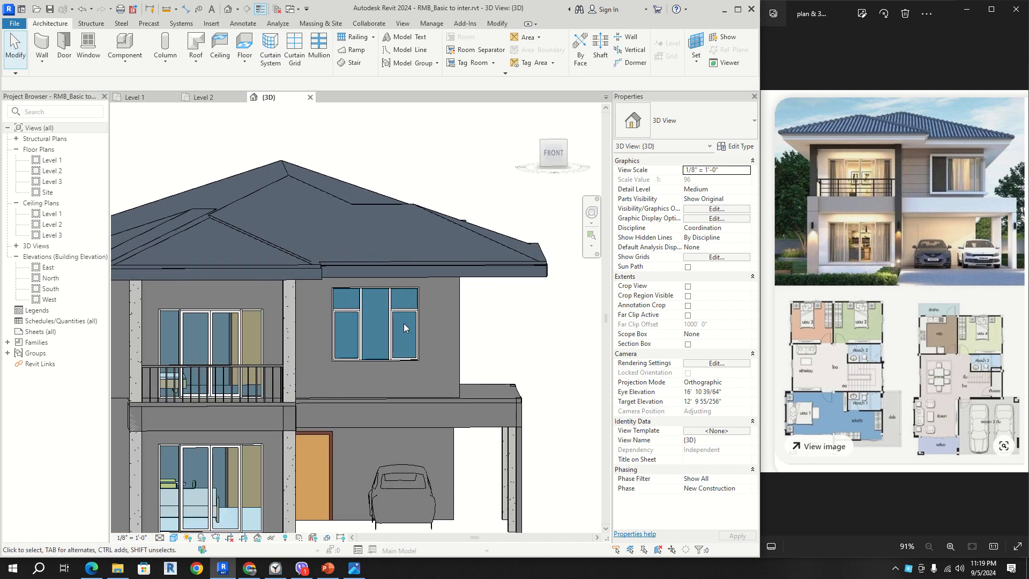
left_click(399, 309)
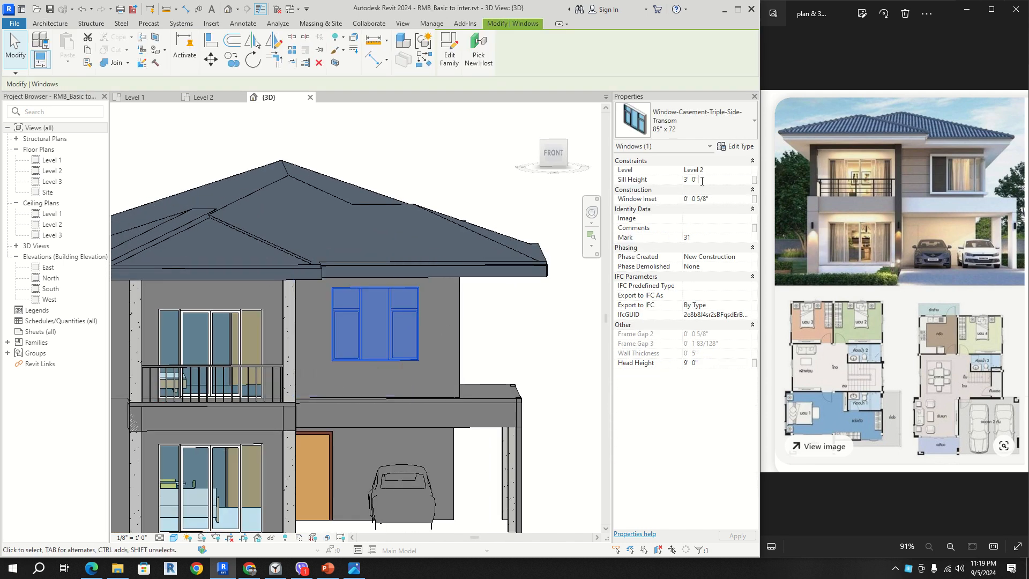
type("2")
left_click(564, 353)
middle_click_drag(542, 362, 538, 345, "shift")
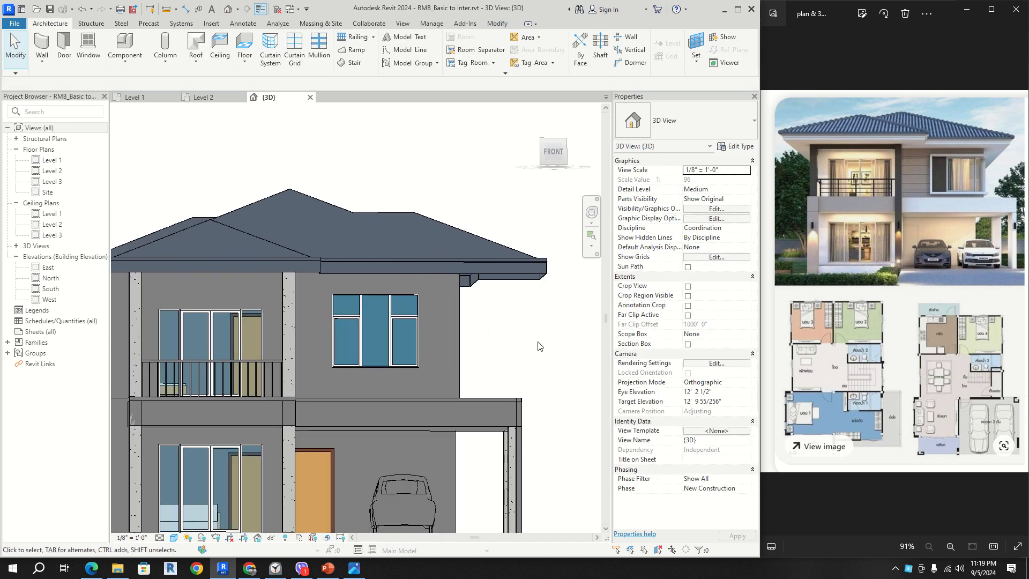
- Inspect the upper front window up close and start an in-place model in the Generic Models category, named Generic Models 2
middle_click_drag(411, 386, 337, 378, "shift")
scroll(418, 374, "down", 2)
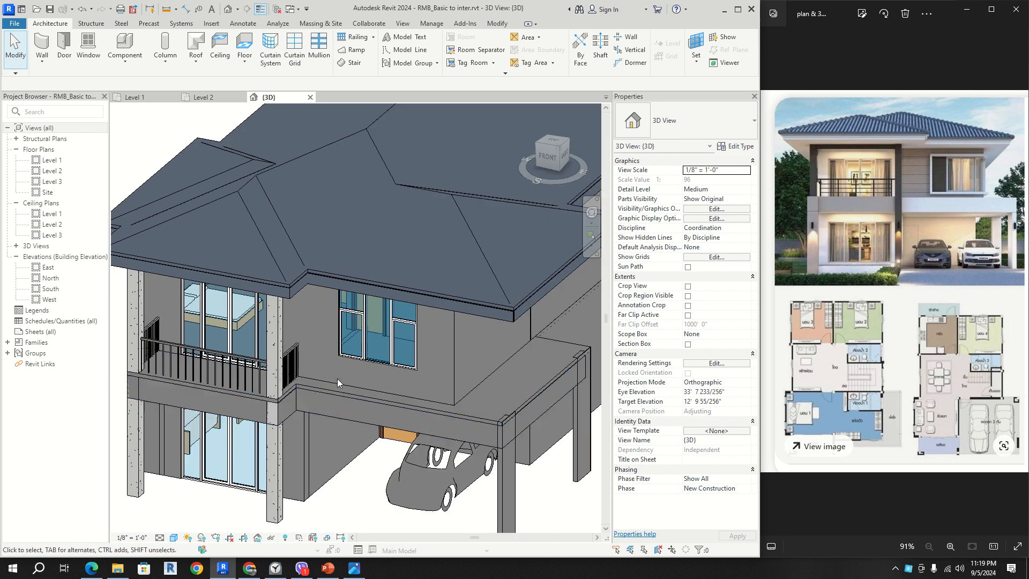
scroll(343, 368, "up", 5)
middle_click_drag(395, 344, 365, 311, "shift")
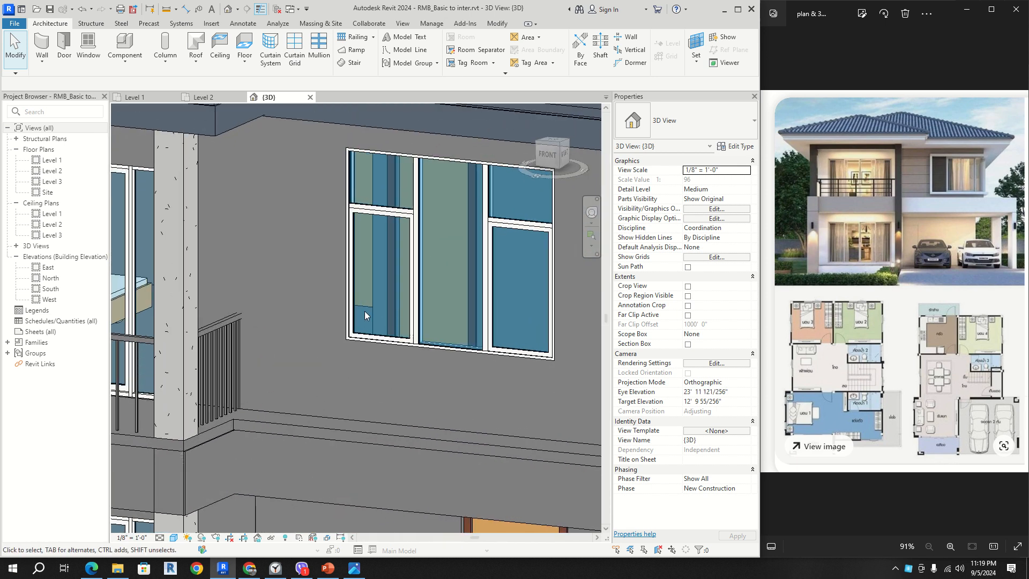
left_click(130, 64)
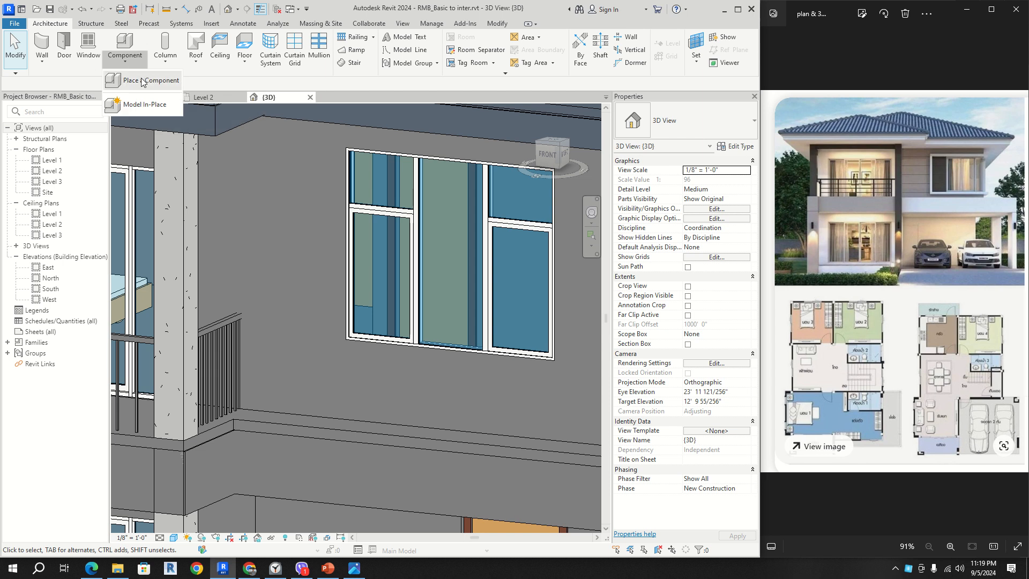
left_click(135, 105)
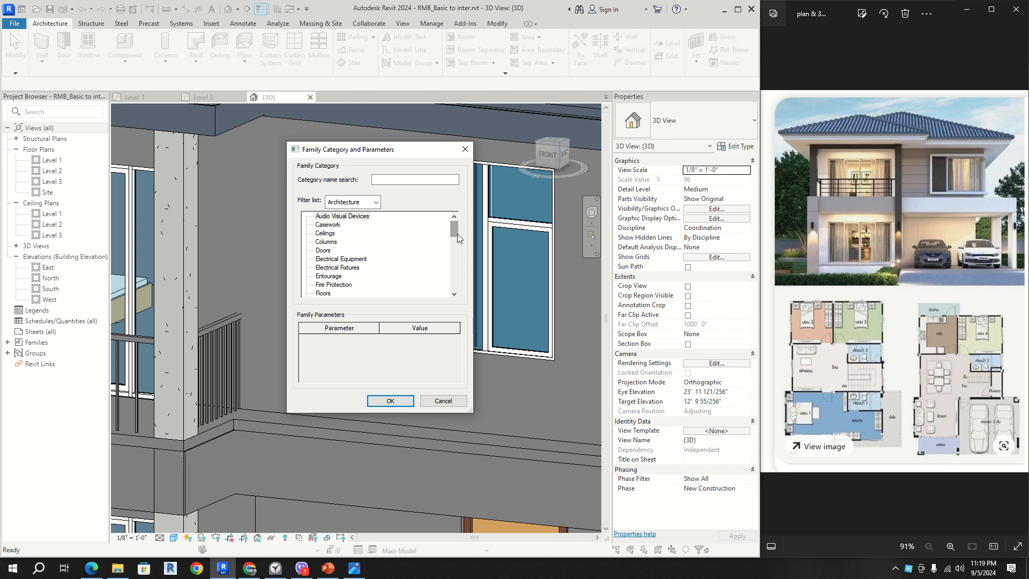
left_click_drag(457, 234, 458, 272)
left_click(343, 259)
key("g")
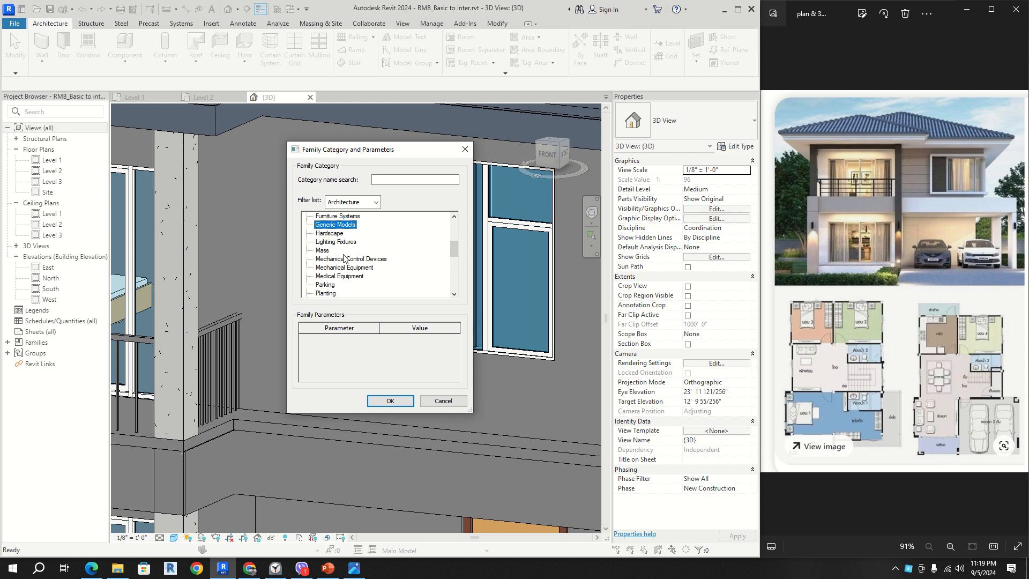
left_click(390, 401)
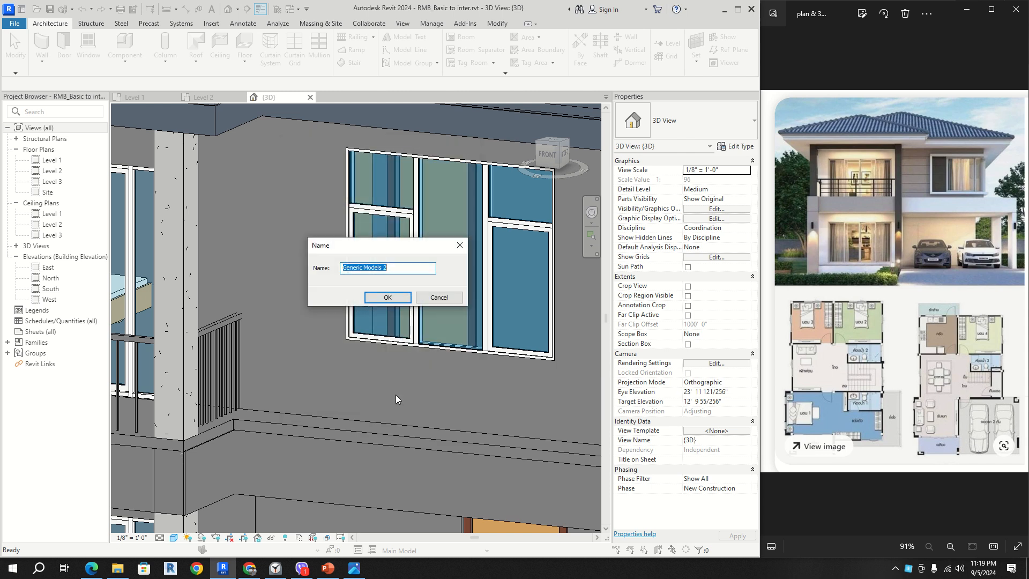
left_click(387, 298)
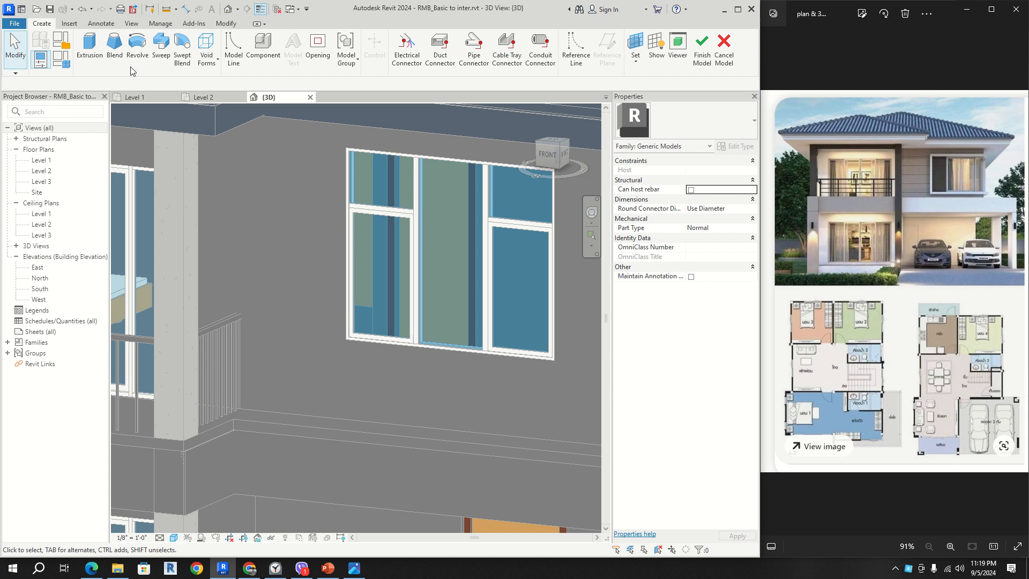
- Start a sweep and define its path by picking the four outer edges of the upper front window
left_click(160, 47)
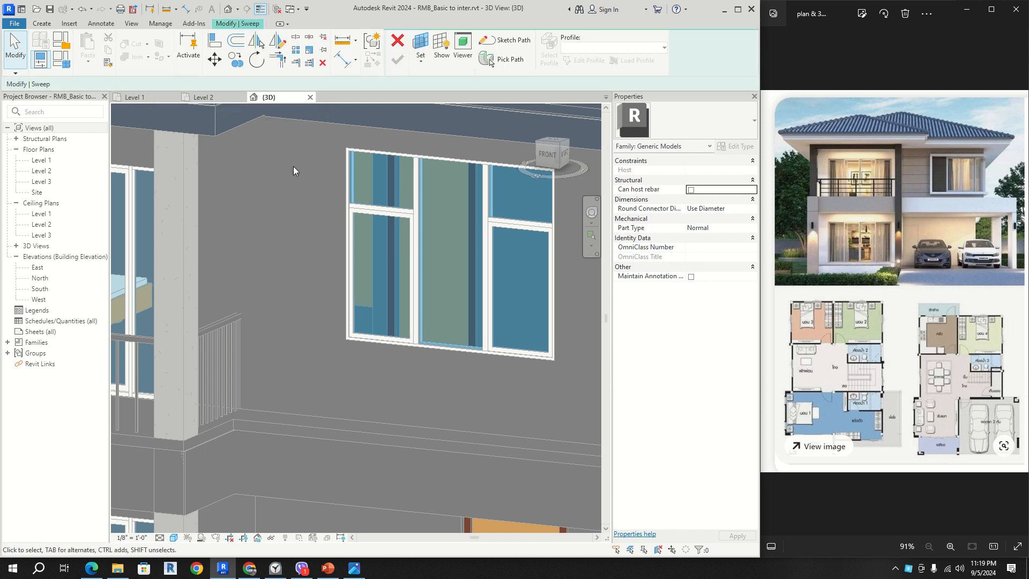
middle_click_drag(432, 356, 411, 382, "shift")
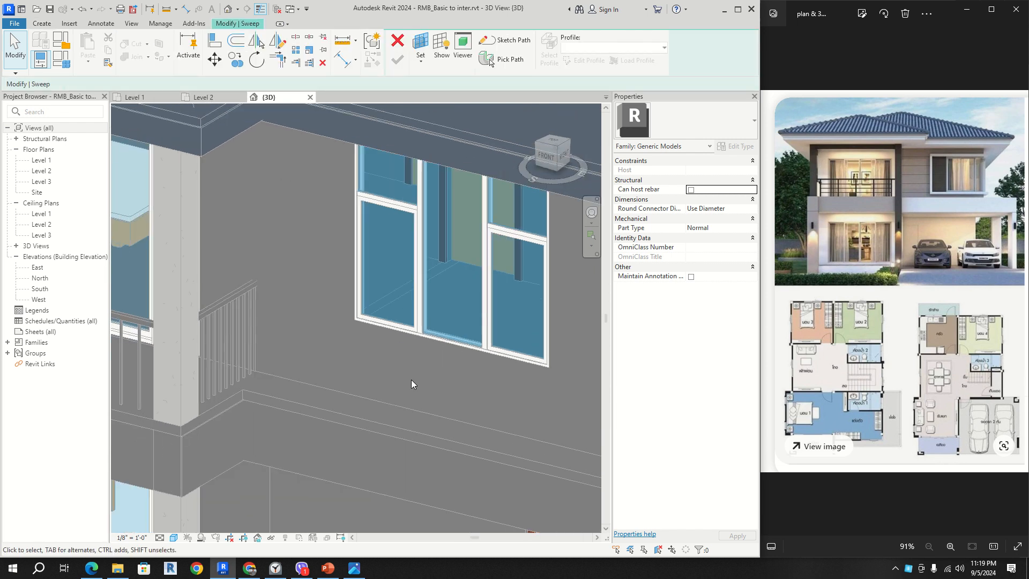
middle_click_drag(435, 273, 344, 193, "shift")
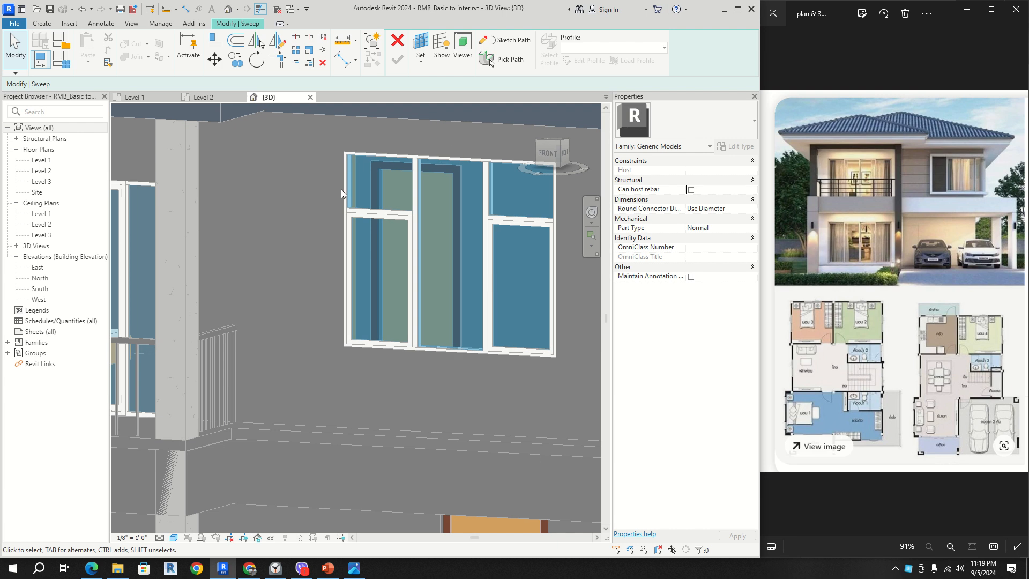
middle_click_drag(487, 259, 399, 262)
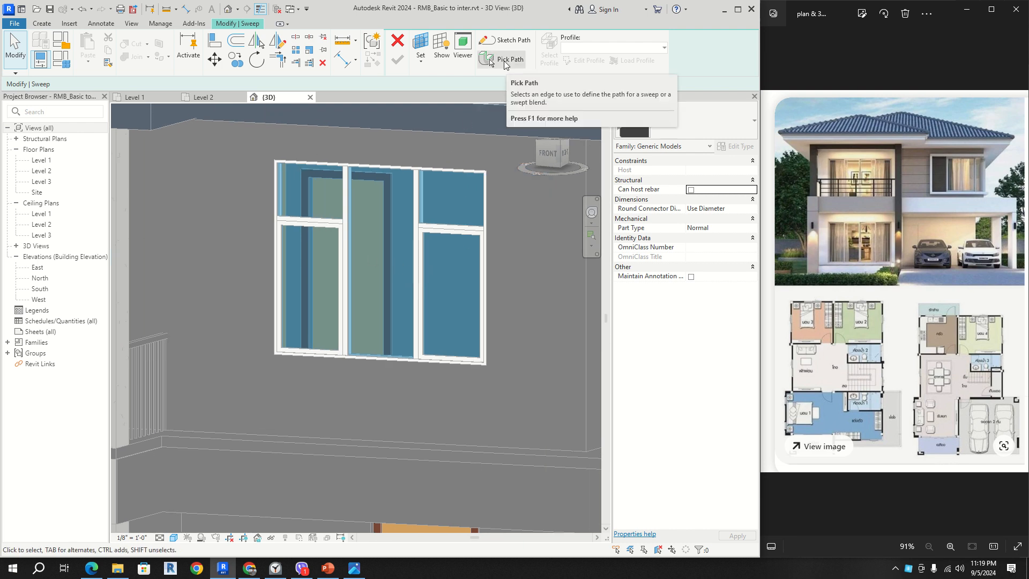
left_click(504, 61)
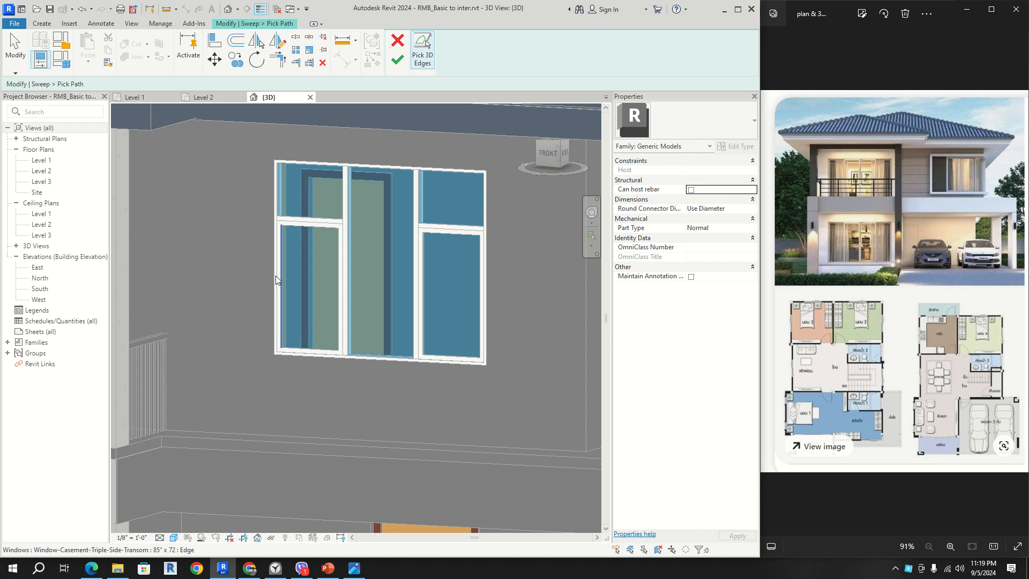
left_click(273, 232)
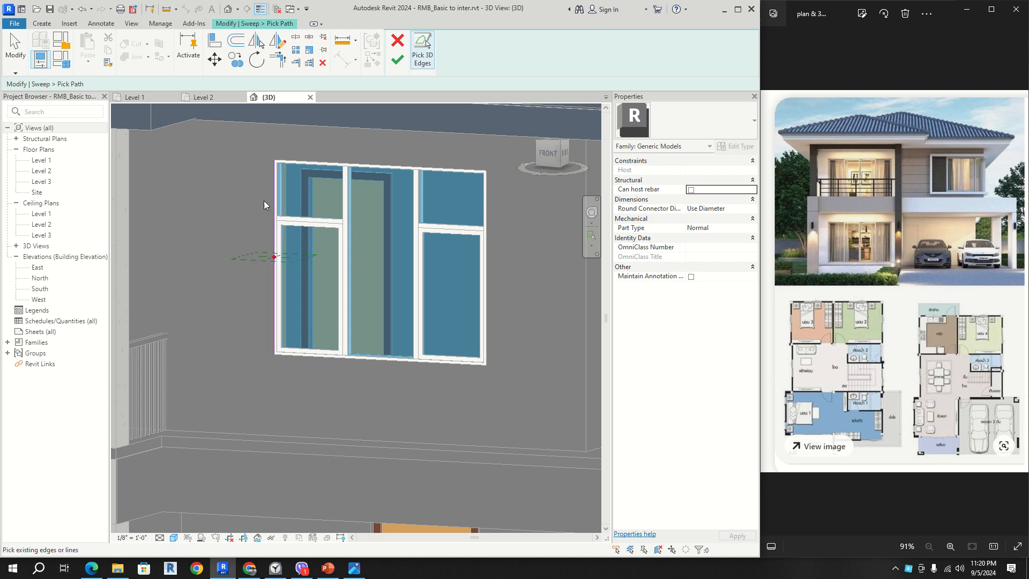
left_click(326, 159)
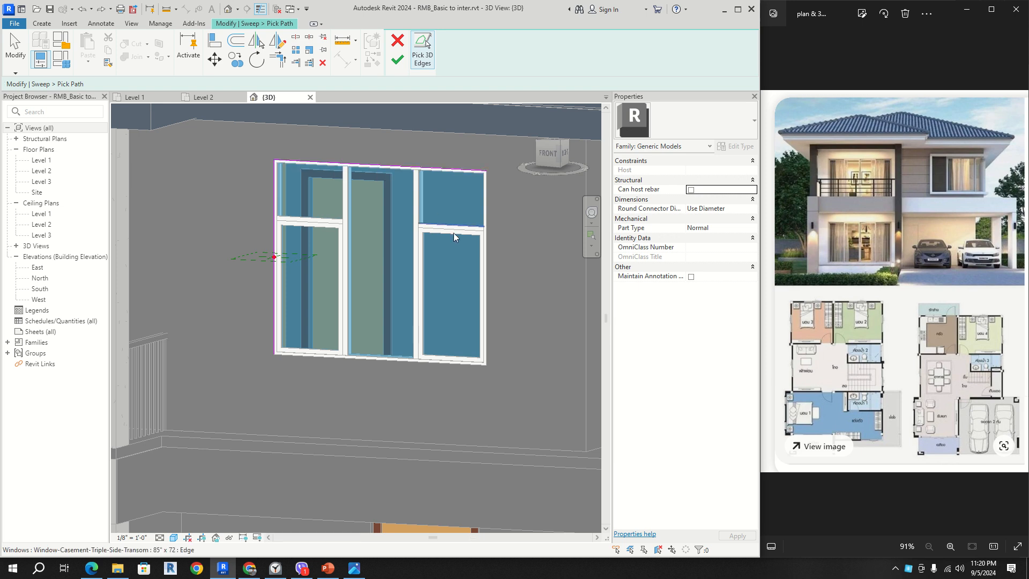
left_click(486, 274)
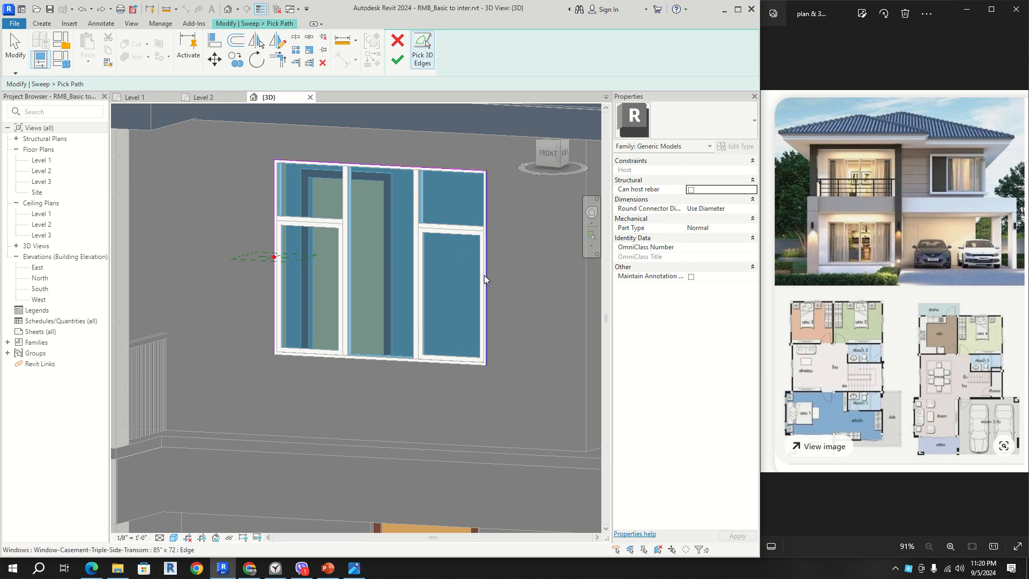
left_click(356, 357)
left_click(399, 65)
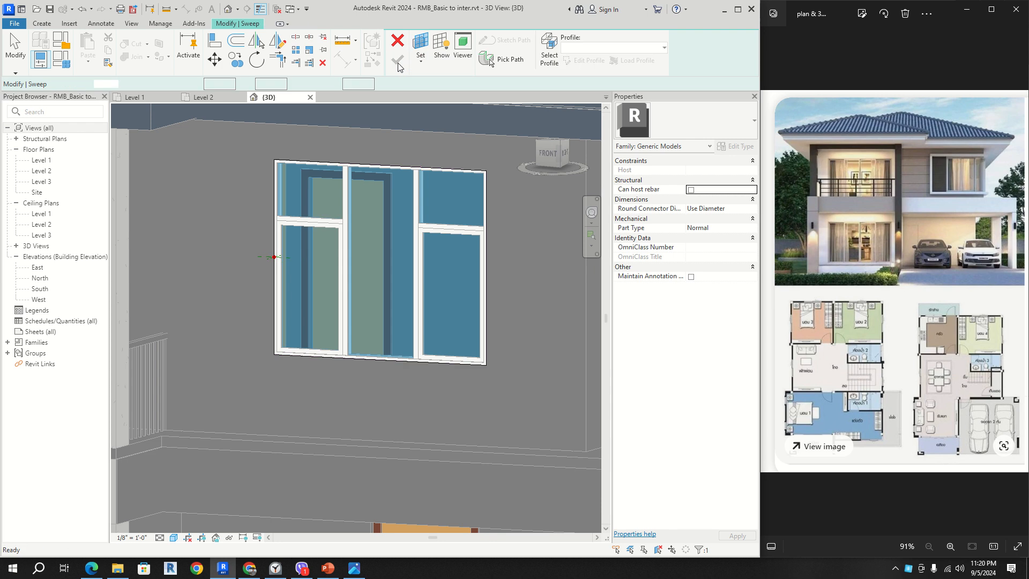
- Sketch a rectangular sweep profile, about 4" by 2 1/2", from the path's reference point outward beside the window
middle_click_drag(394, 247, 330, 240, "shift")
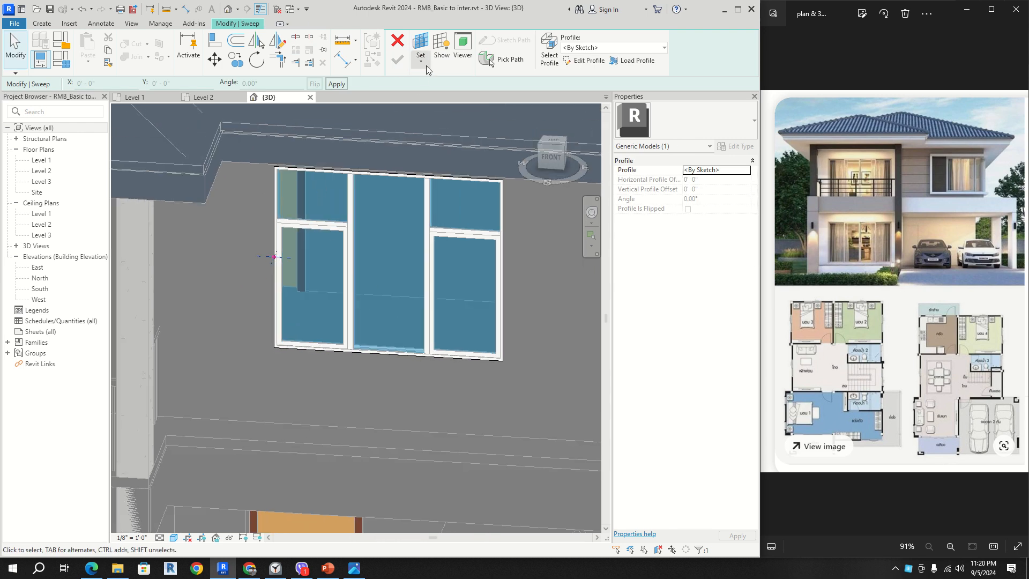
left_click(580, 62)
scroll(258, 262, "up", 2)
scroll(257, 263, "up", 3)
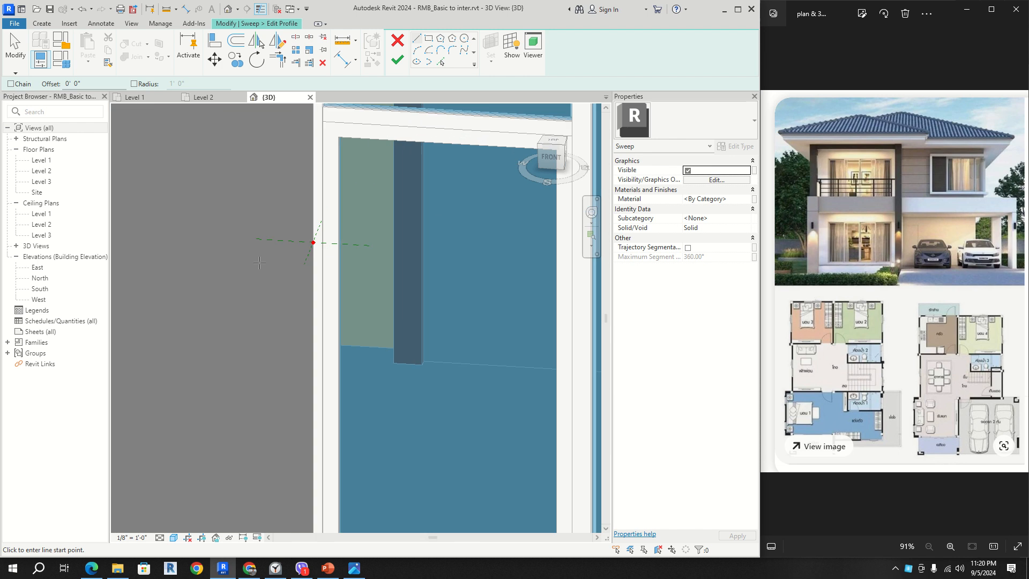
left_click(428, 38)
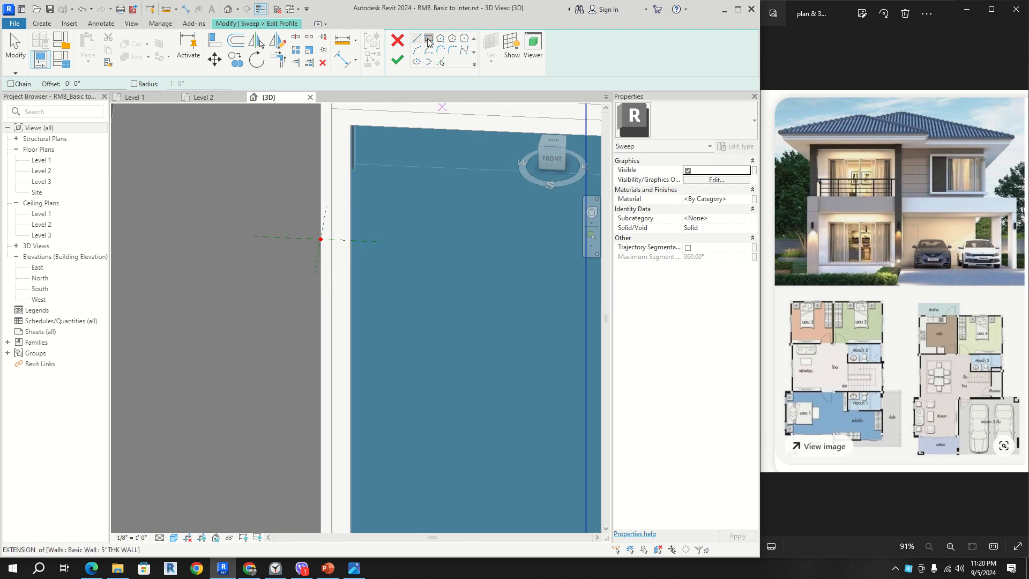
left_click(320, 239)
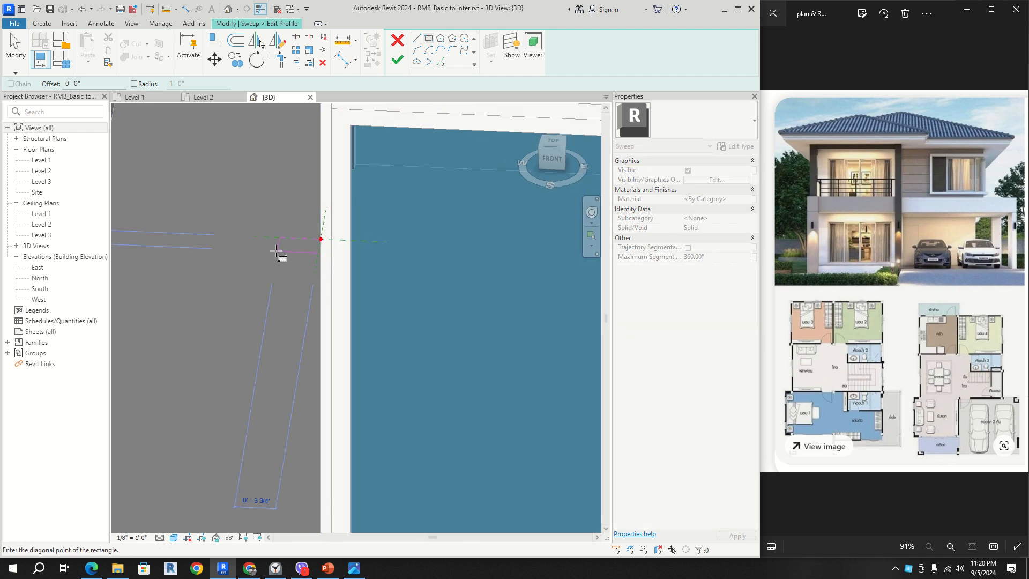
left_click(276, 251)
key("Escape")
key("Escape")
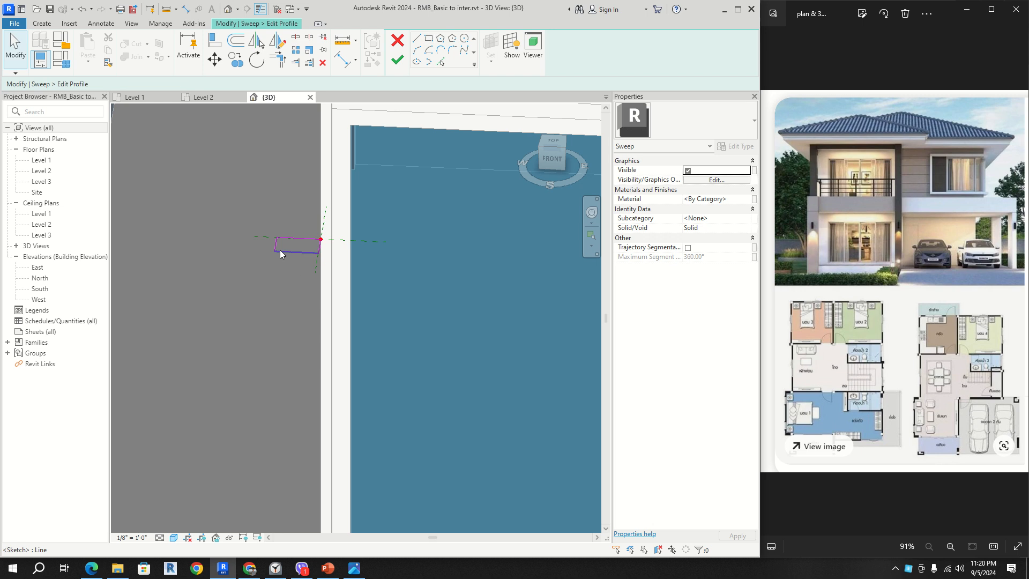
- Increase the depth of the rectangular profile by moving its outer line, and finish the profile and sweep
left_click(277, 246)
scroll(292, 258, "up", 5)
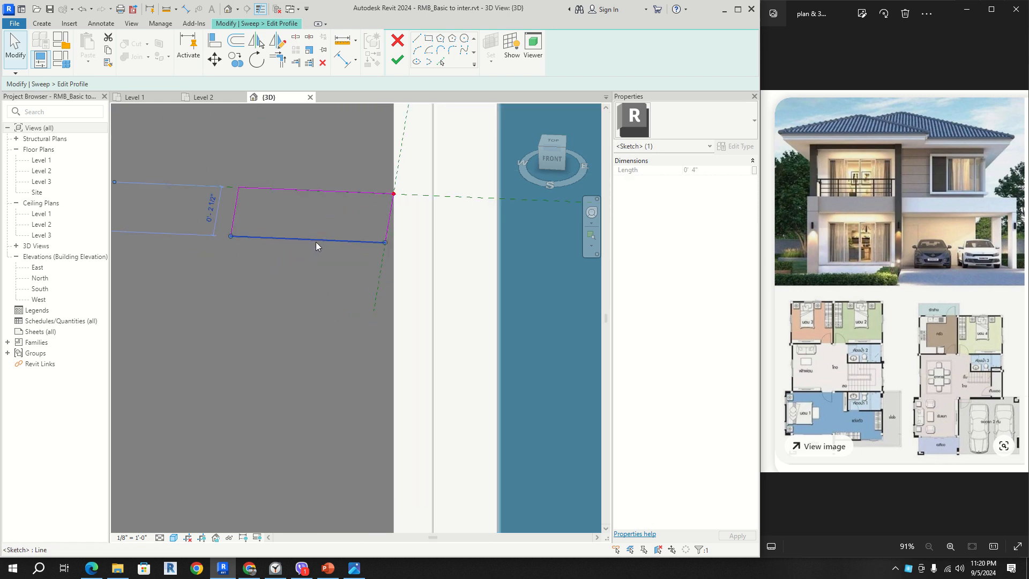
left_click(316, 241)
left_click(211, 208)
type("0")
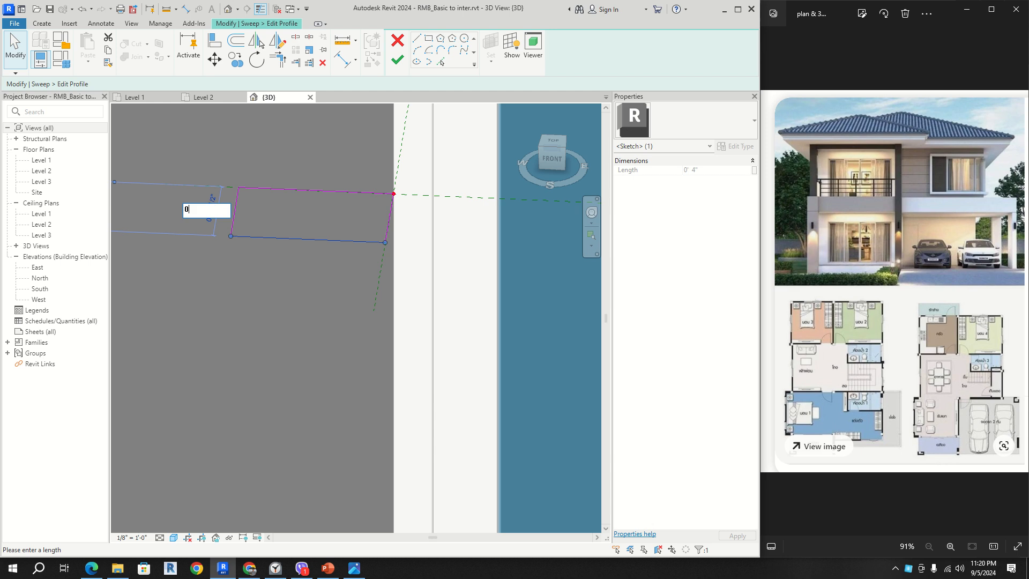
key("Return")
left_click(268, 288)
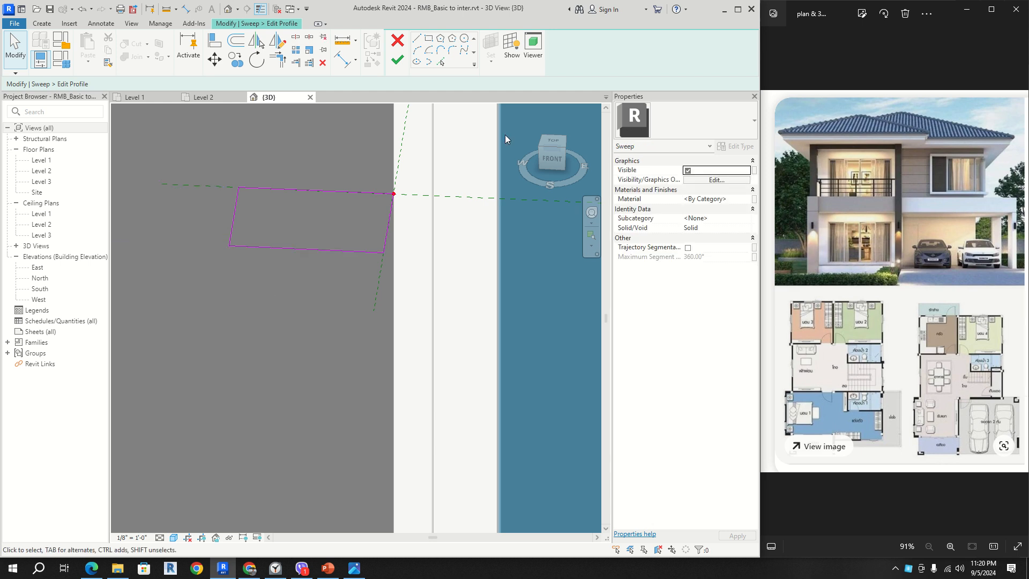
left_click(395, 62)
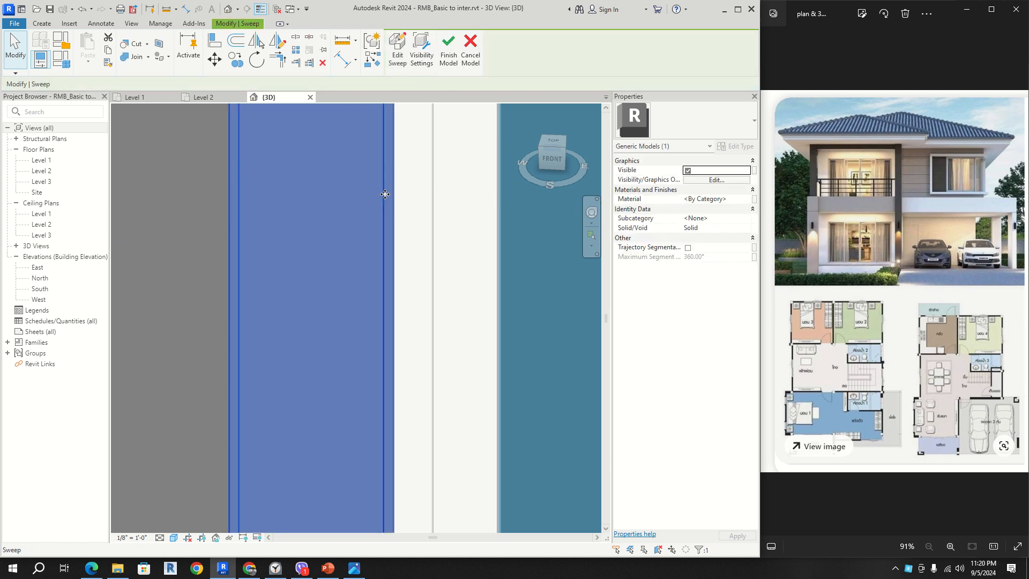
- Finish the in-place window surround model and inspect it on the front facade from several angles
scroll(386, 209, "down", 8)
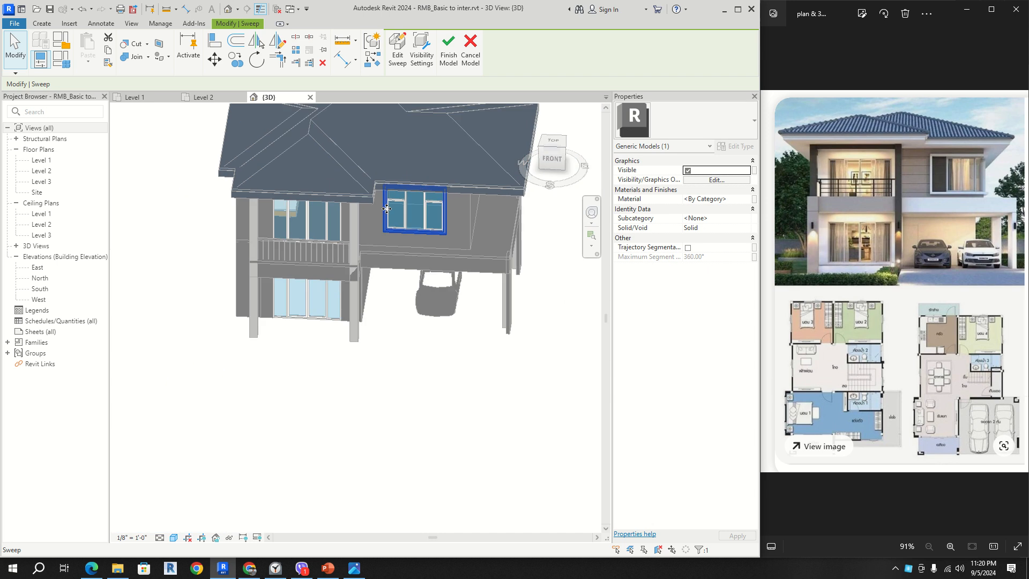
left_click(262, 298)
left_click(552, 158)
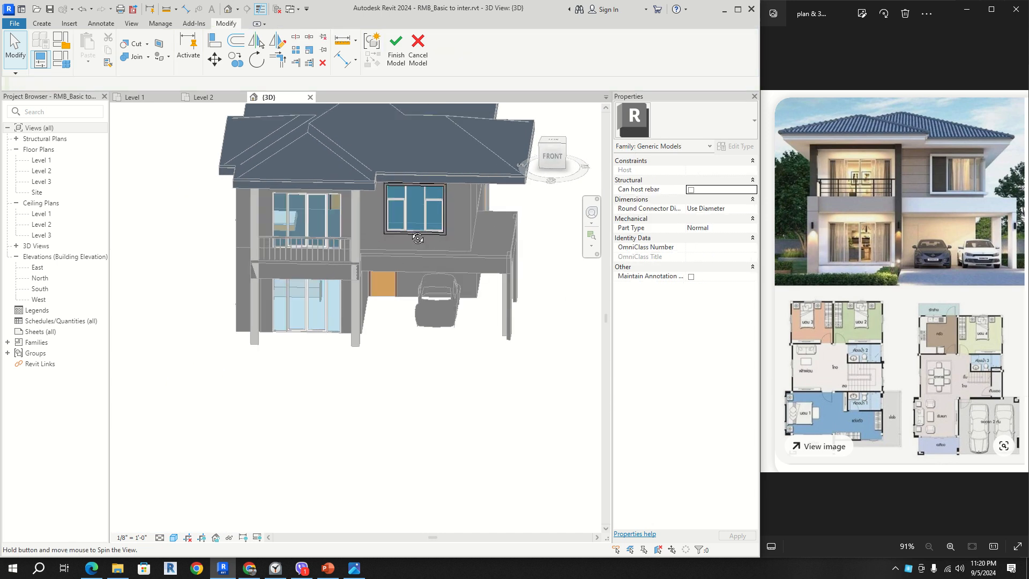
left_click(396, 62)
middle_click_drag(461, 230, 505, 222, "shift")
scroll(505, 222, "up", 4)
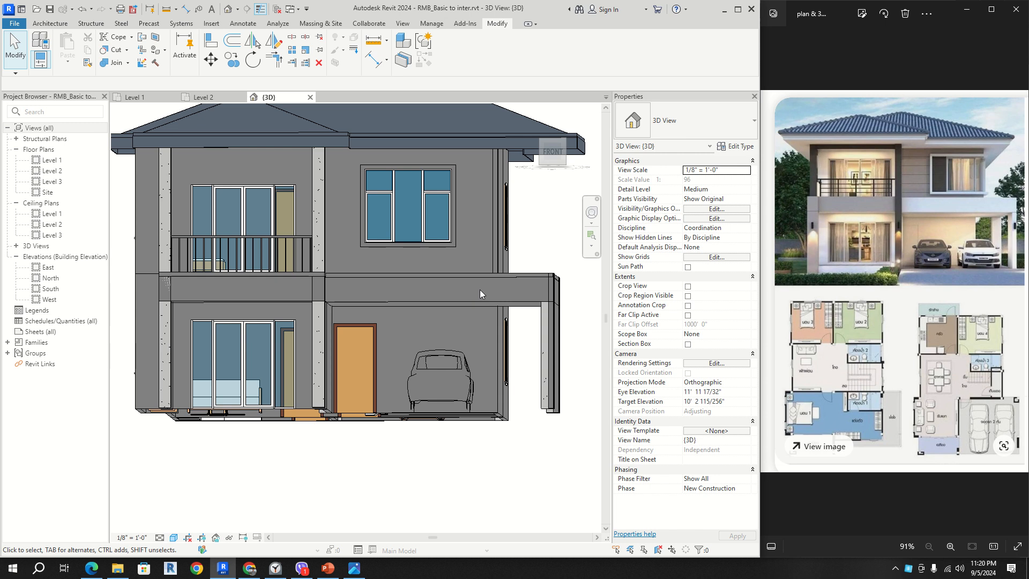
middle_click_drag(448, 231, 476, 155, "shift")
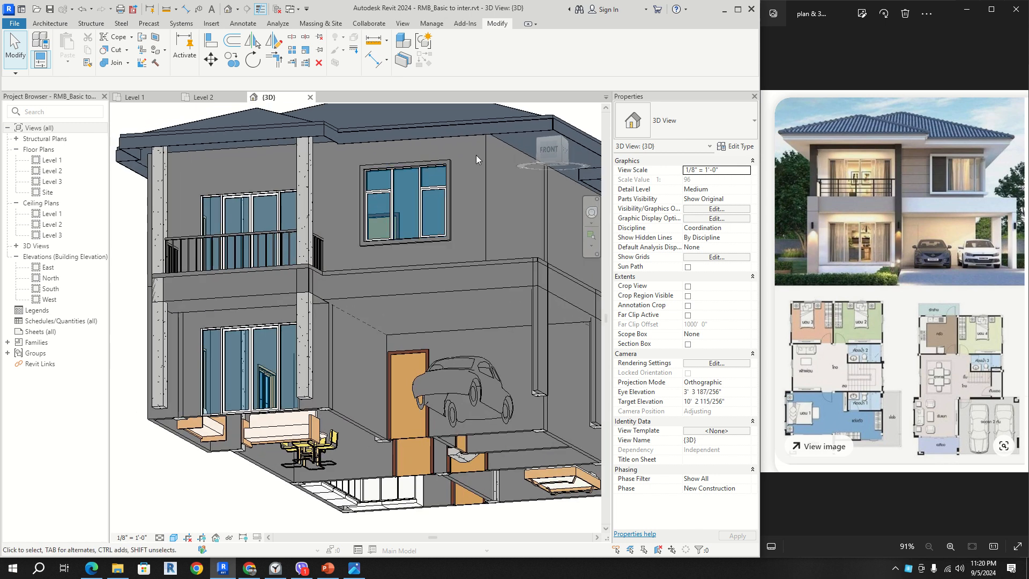
middle_click_drag(407, 169, 392, 152, "shift")
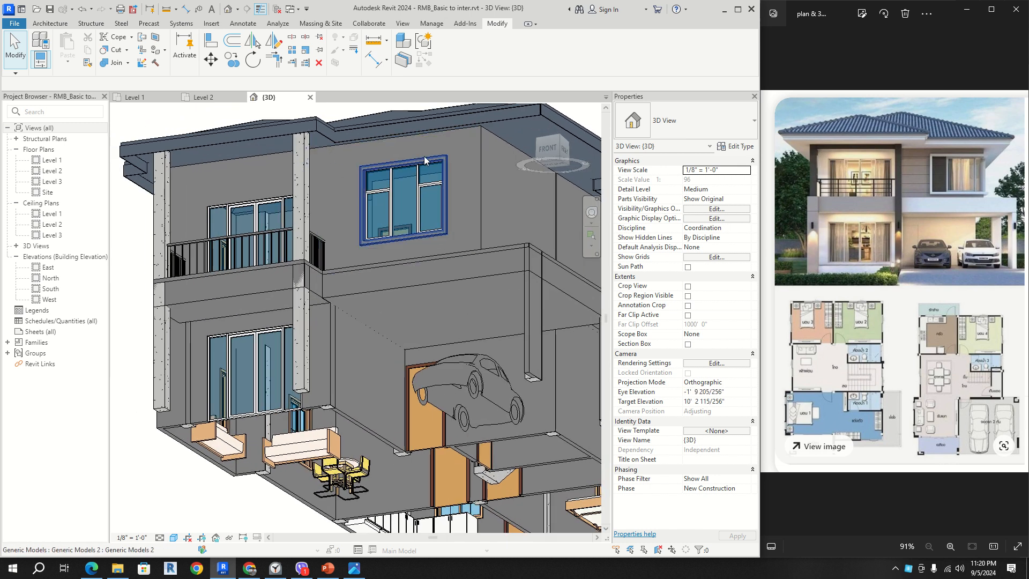
middle_click_drag(330, 153, 319, 210, "shift")
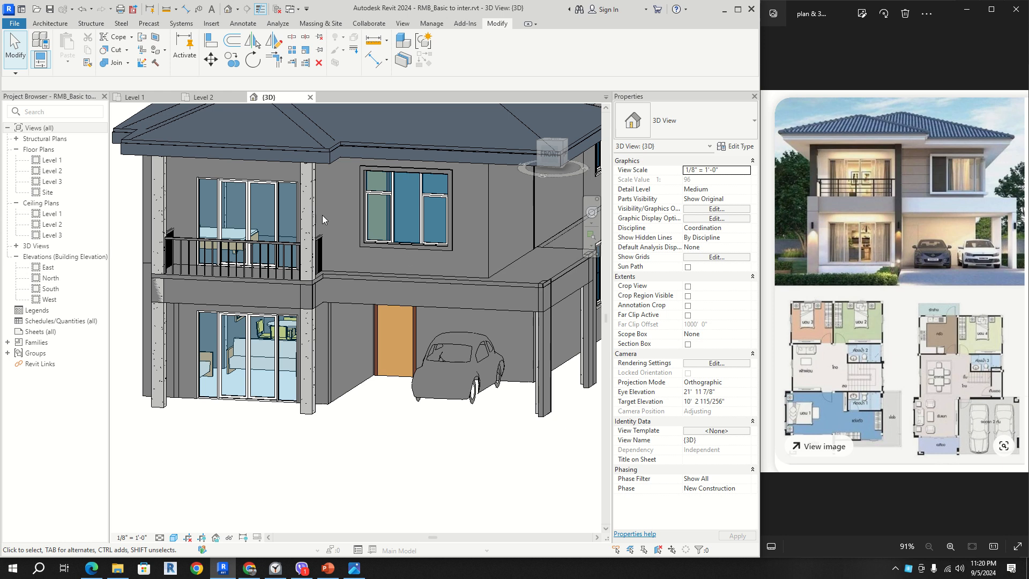
- Create a new family from the English-Imperial template Profile-Reveal.rft
left_click(21, 24)
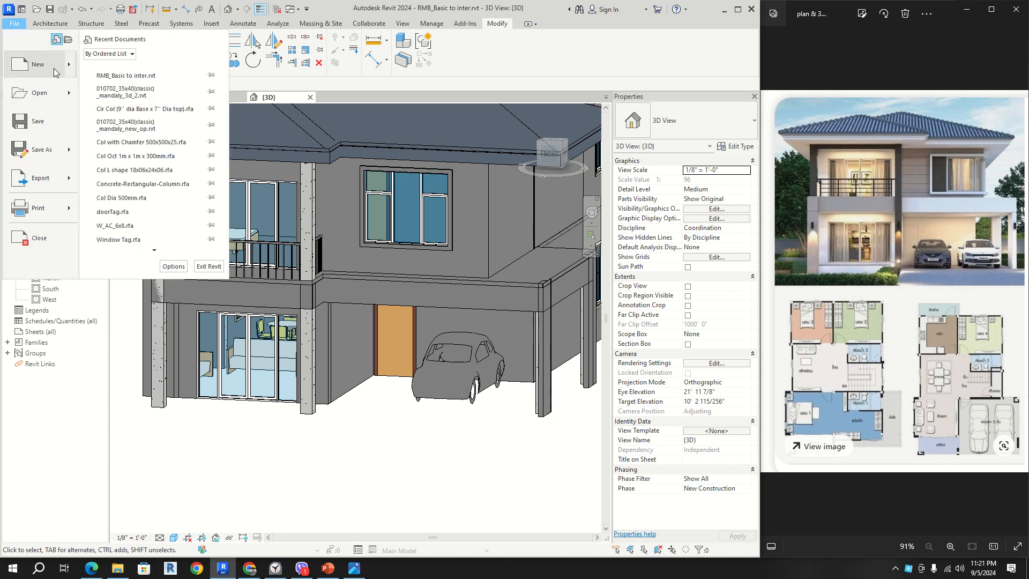
mouse_move(40, 64)
left_click(128, 94)
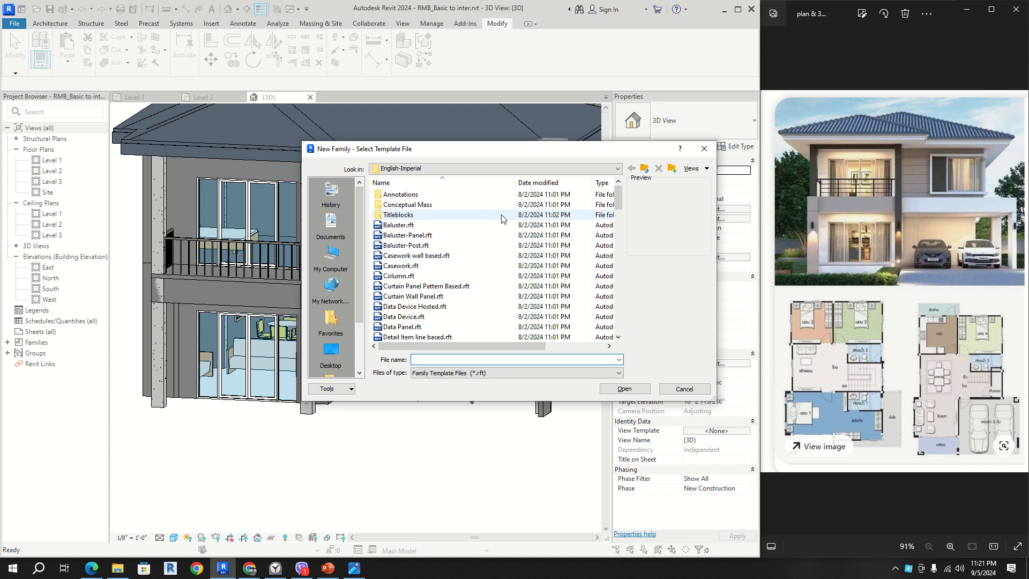
left_click_drag(620, 200, 624, 282)
left_click(409, 328)
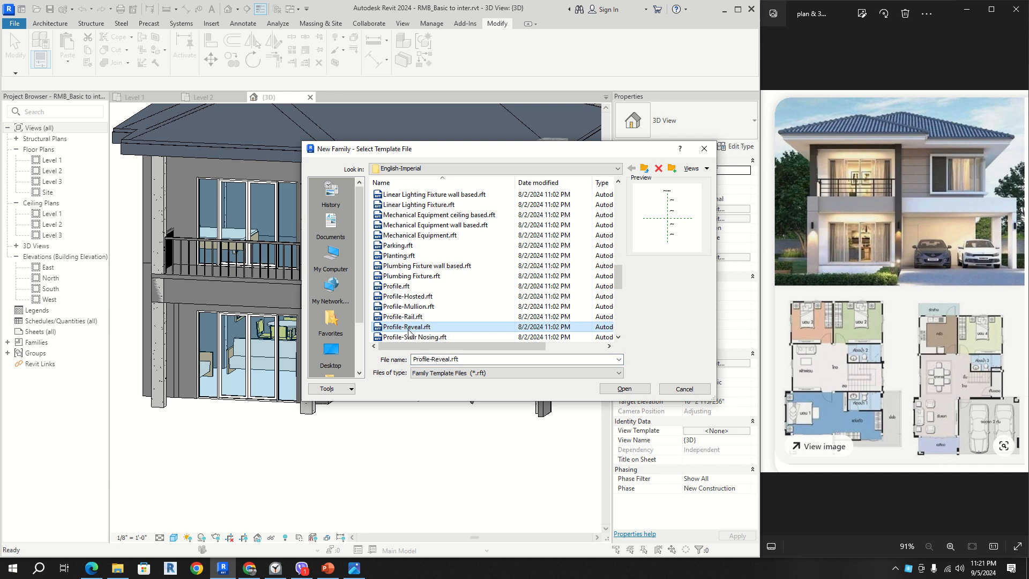
left_click(624, 389)
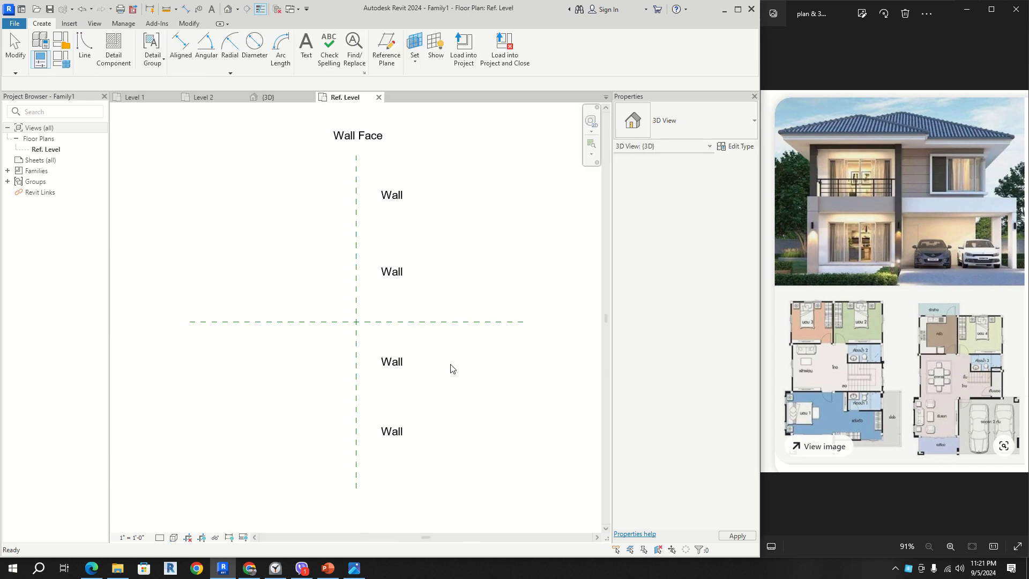
- Draw a square profile of about 2" by 2" starting on the Wall Face reference plane, crossing the horizontal reference plane
scroll(340, 323, "up", 1)
middle_click_drag(365, 311, 353, 342)
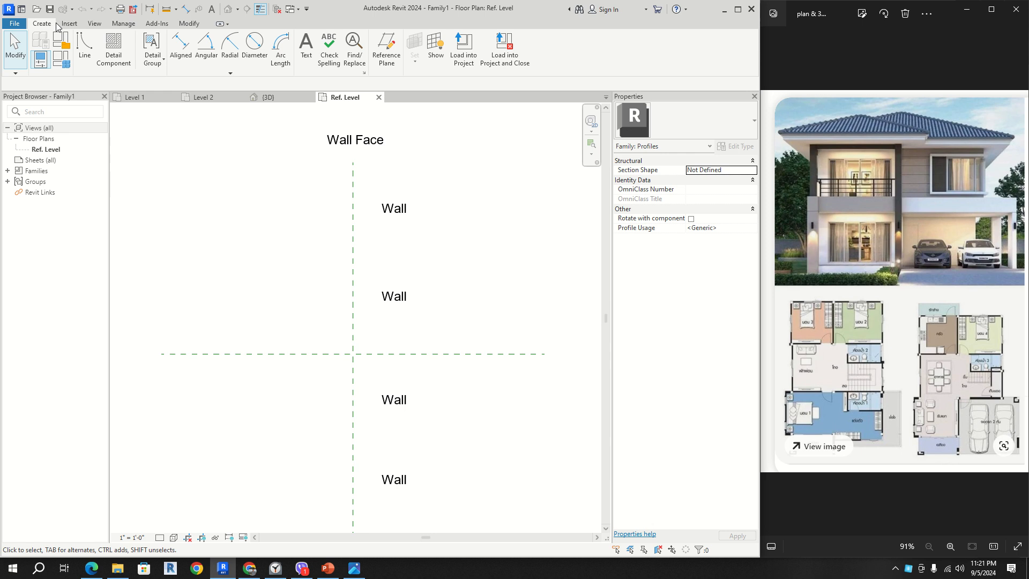
left_click(84, 53)
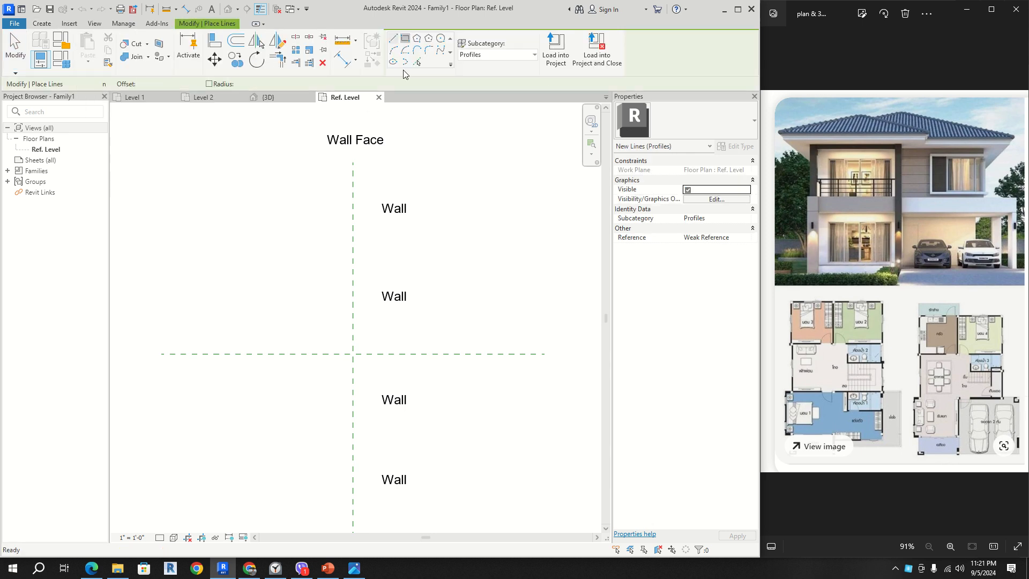
scroll(367, 335, "up", 3)
left_click(343, 360)
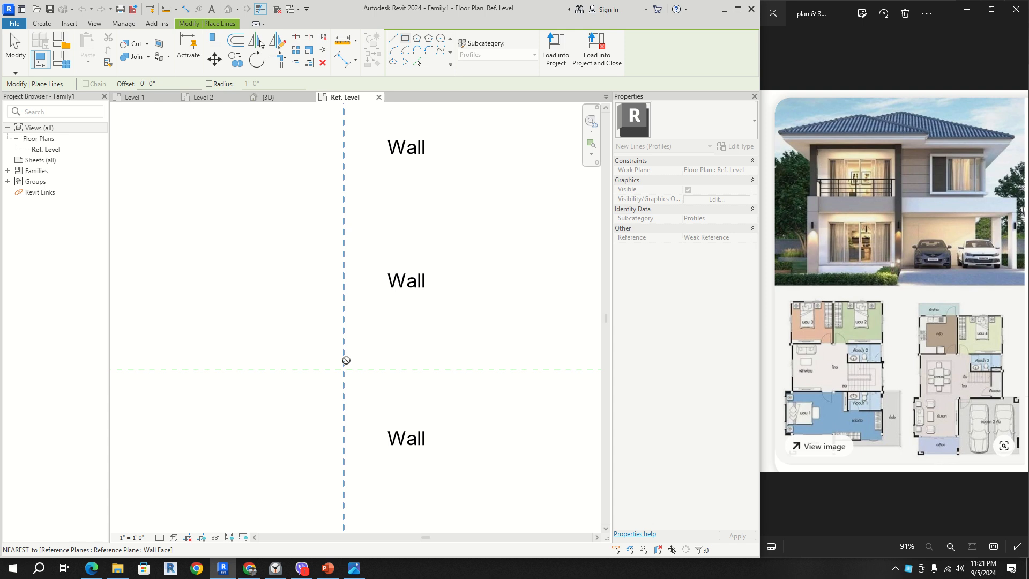
left_click(366, 385)
key("Escape")
key("Escape")
scroll(382, 378, "up", 2)
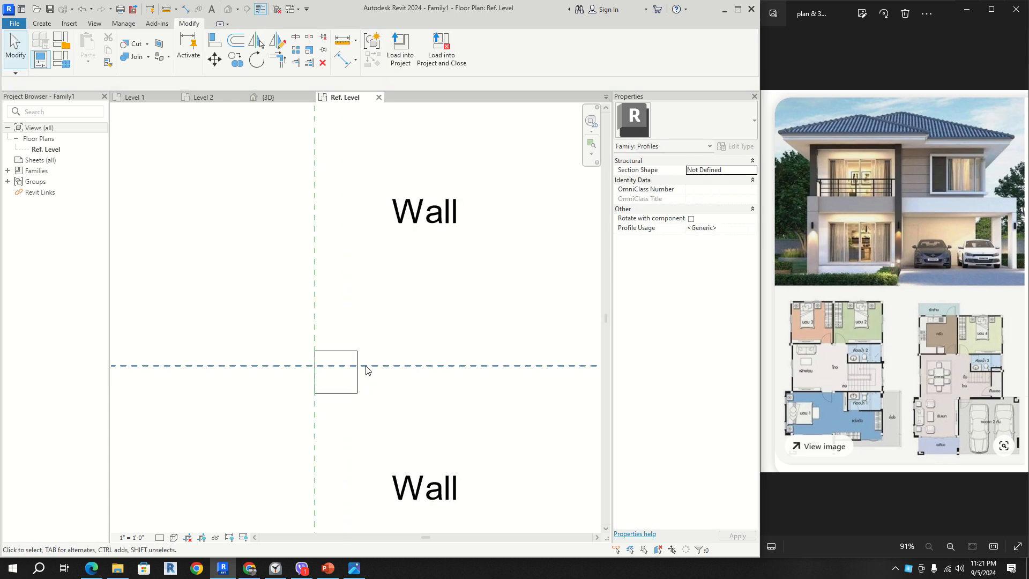
- Place the upper edge of the square profile 0.5" above the horizontal reference plane
left_click(345, 352)
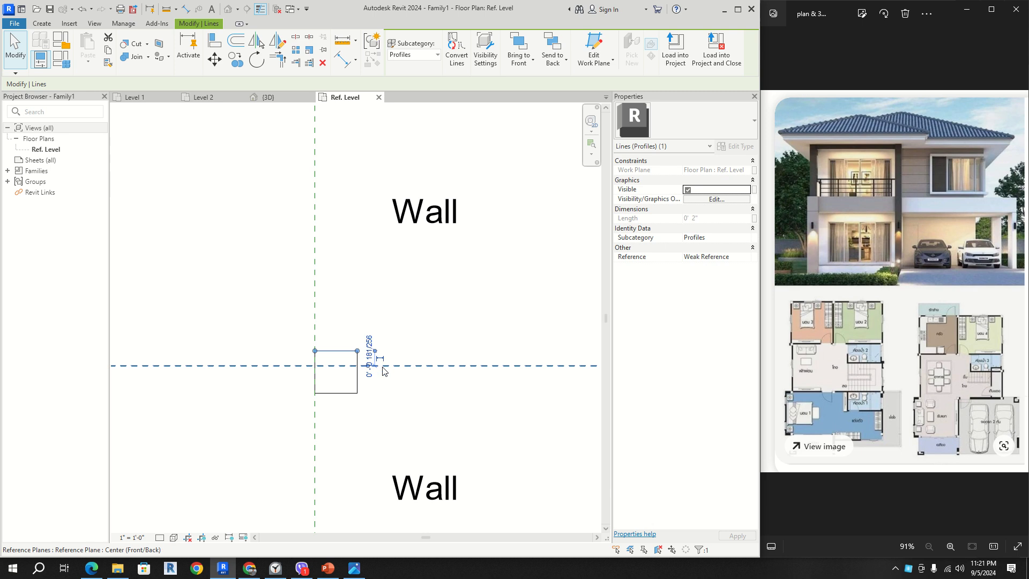
scroll(378, 369, "up", 1)
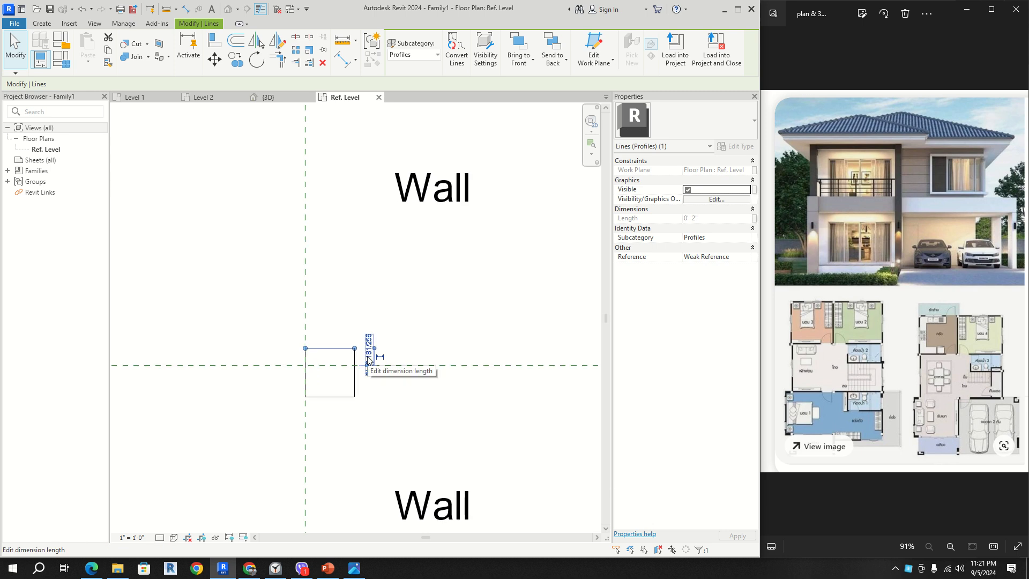
scroll(369, 360, "down", 3)
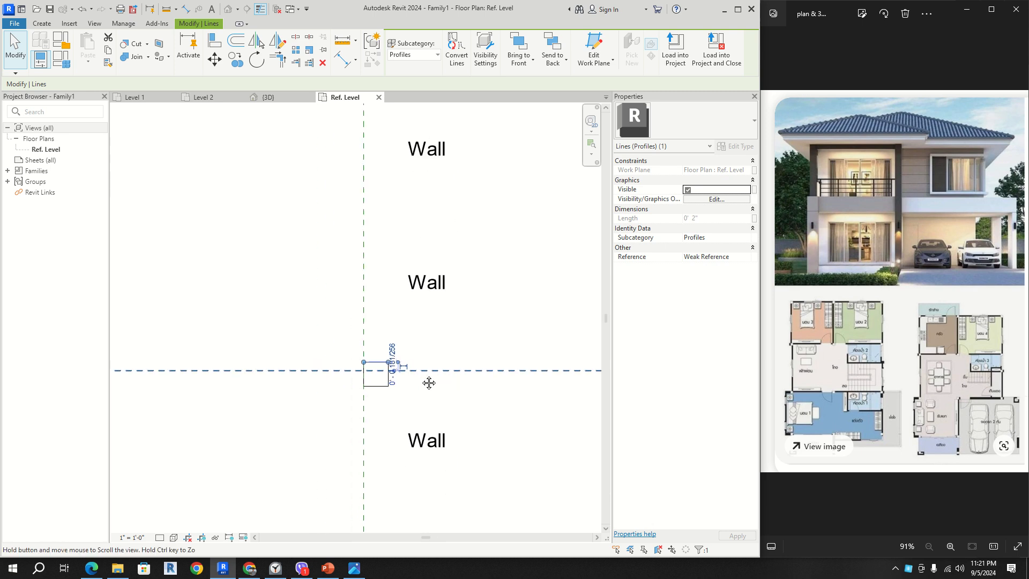
scroll(427, 384, "up", 2)
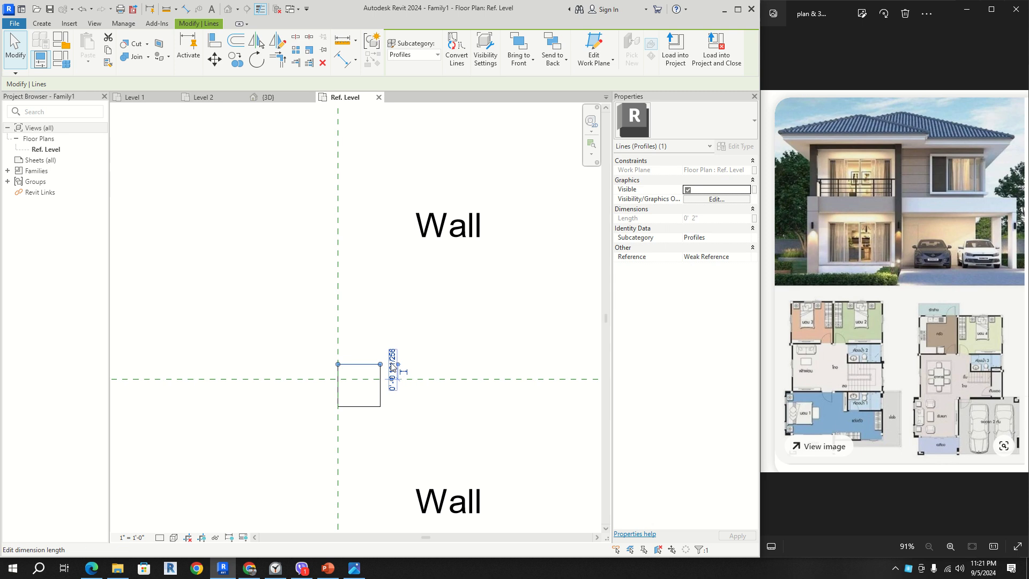
left_click(392, 367)
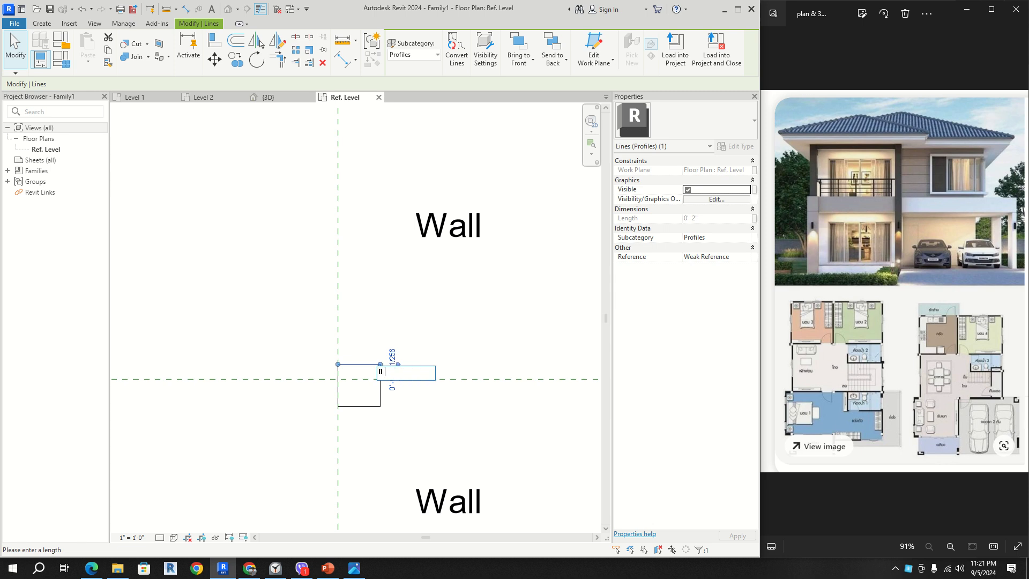
type("0 .5")
key("Return")
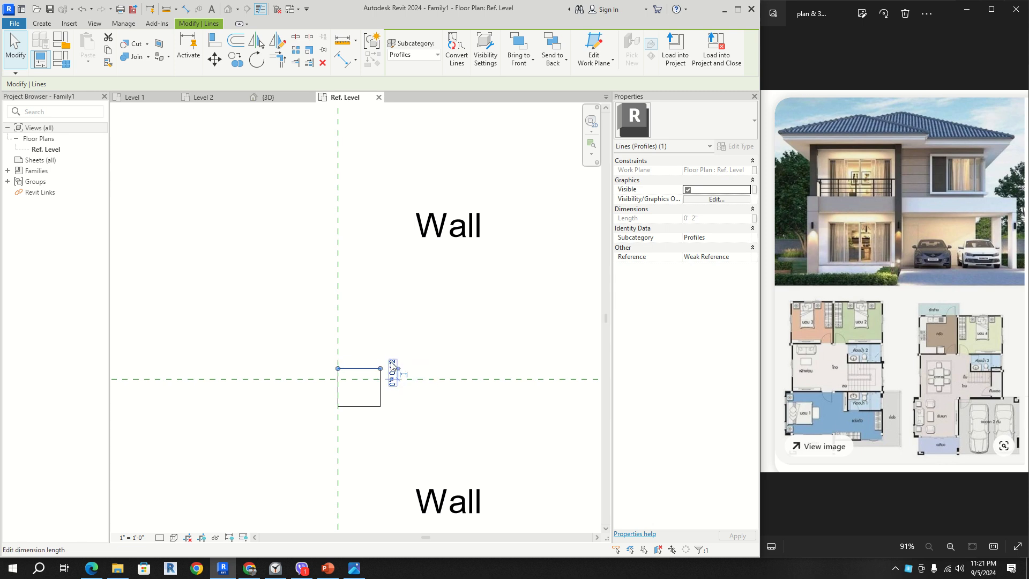
- Set the profile's height to 1" by moving its lower edge toward the upper one
left_click(429, 341)
left_click(338, 393)
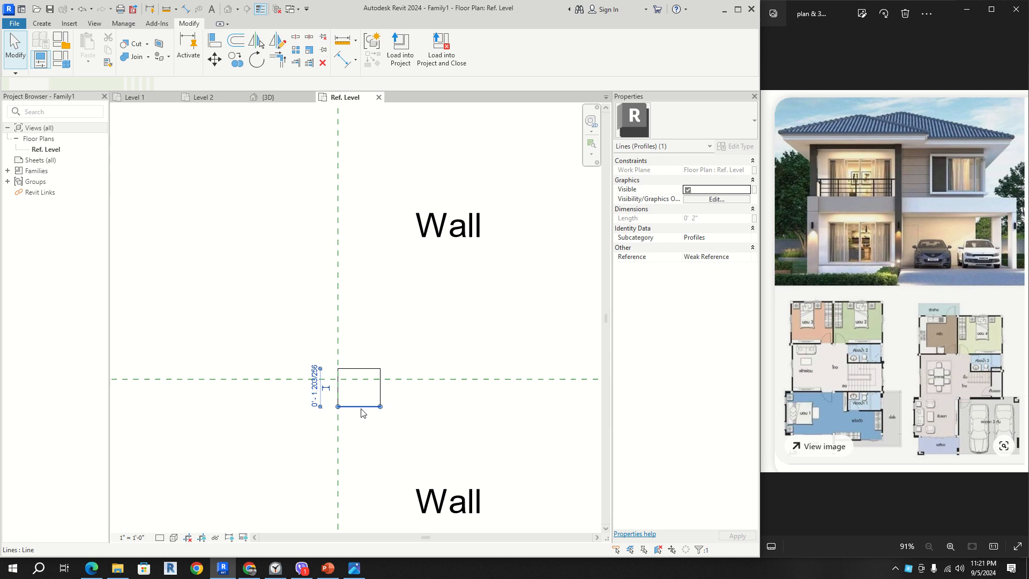
left_click(315, 393)
type("0 1")
key("Return")
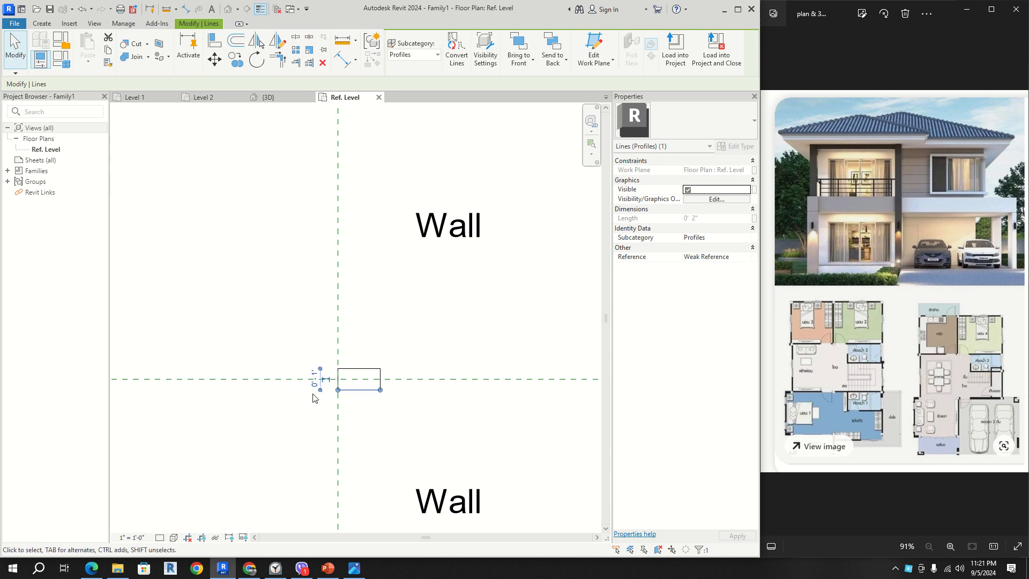
key("Escape")
- Set the profile's width to 0.5" by moving the vertical edge opposite the Wall Face plane
scroll(379, 385, "up", 3)
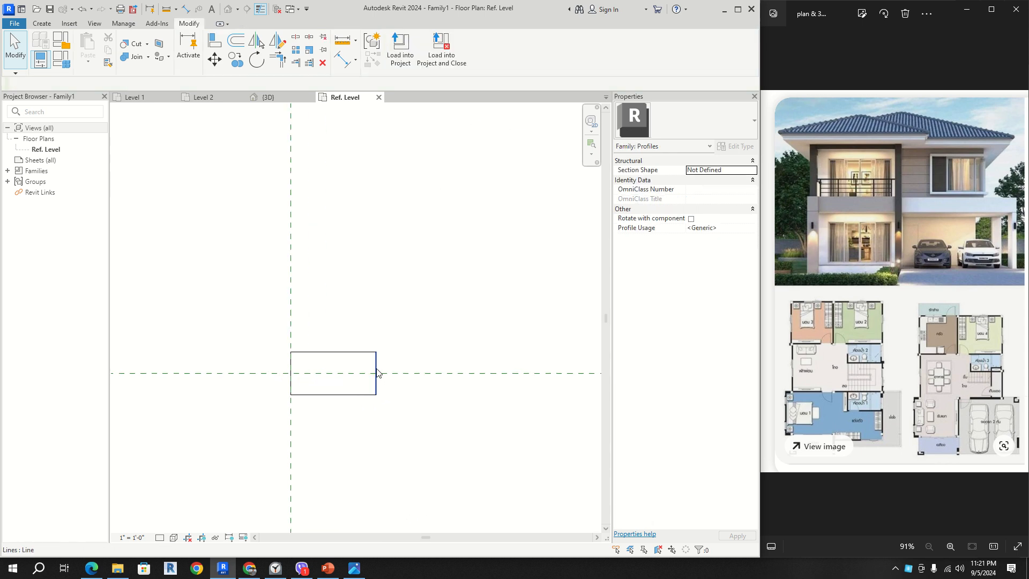
left_click(376, 376)
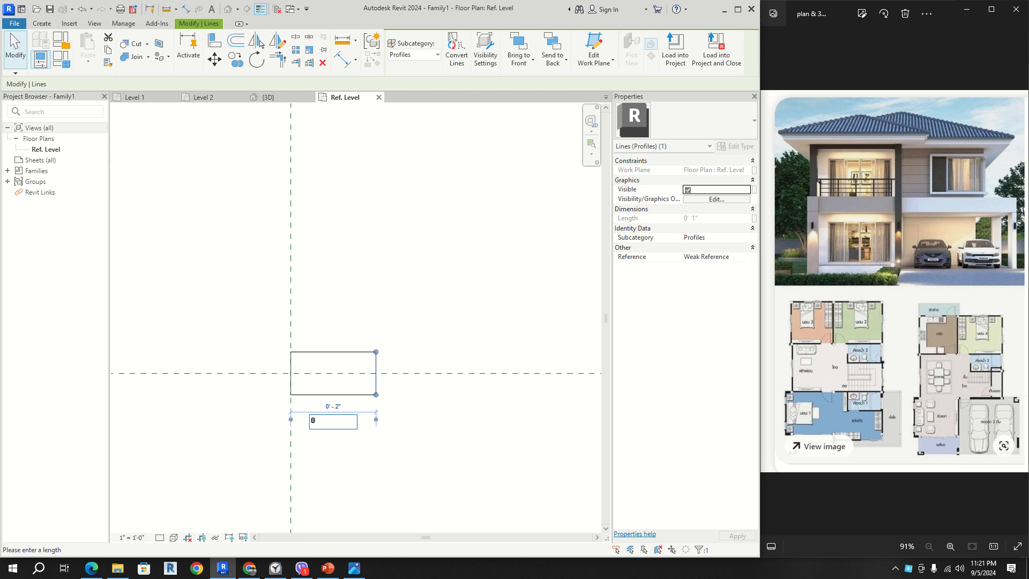
type("5")
key("Return")
key("Escape")
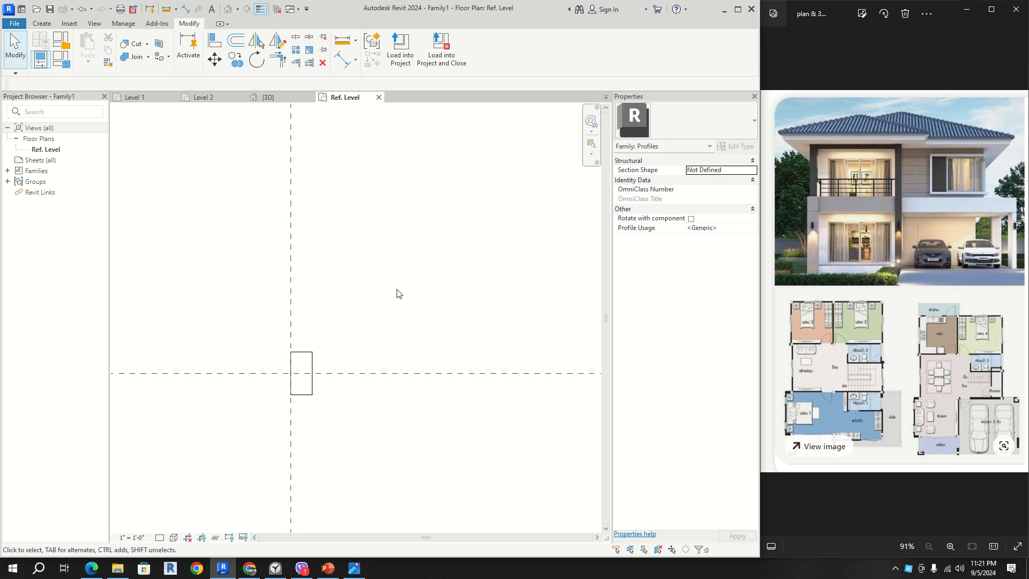
- Load the reveal profile family into the house project and open the 3D view
scroll(384, 294, "down", 2)
middle_click_drag(385, 293, 417, 317)
scroll(410, 310, "up", 5)
scroll(410, 311, "down", 5)
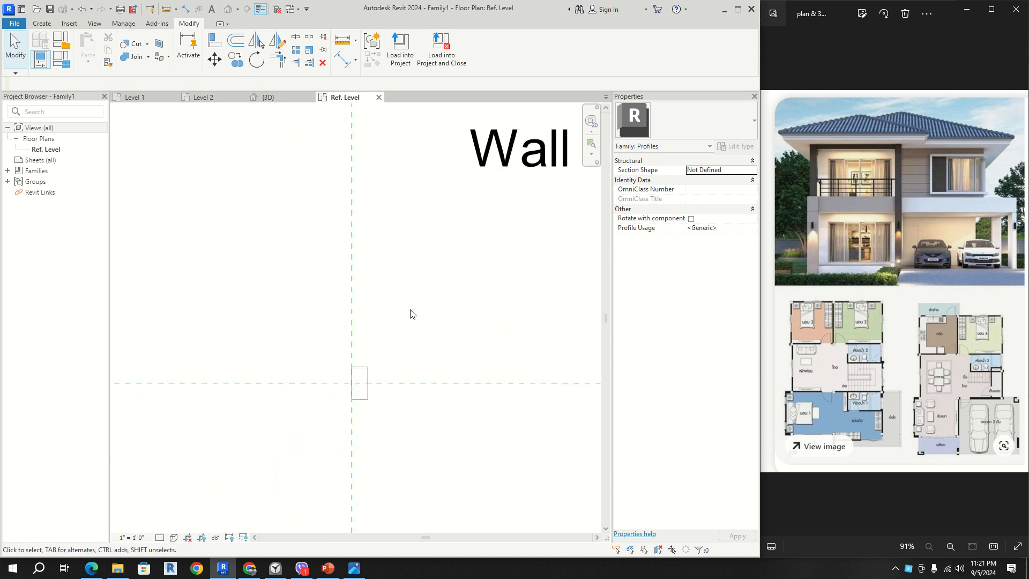
left_click(400, 56)
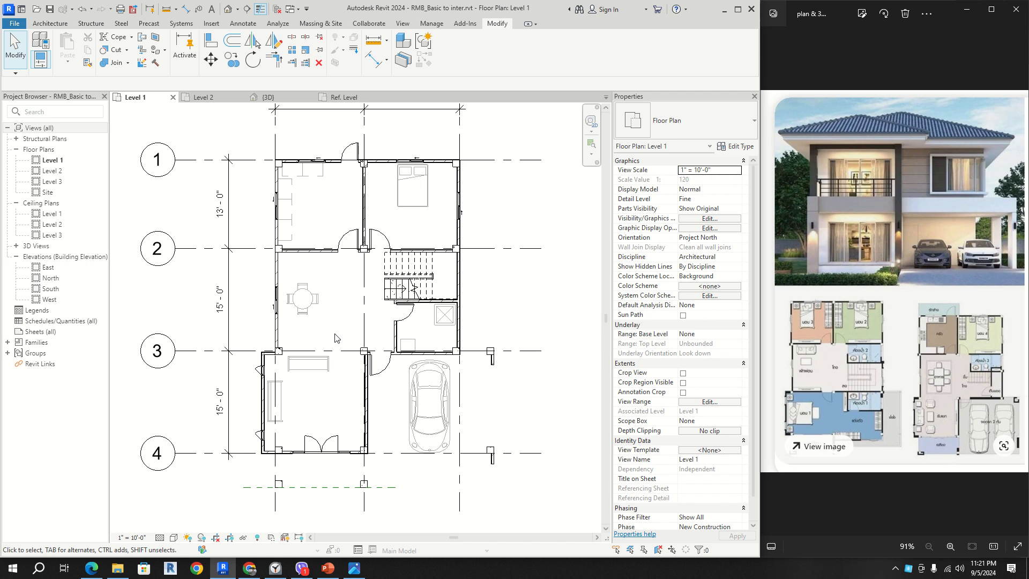
scroll(335, 337, "up", 1)
left_click(277, 99)
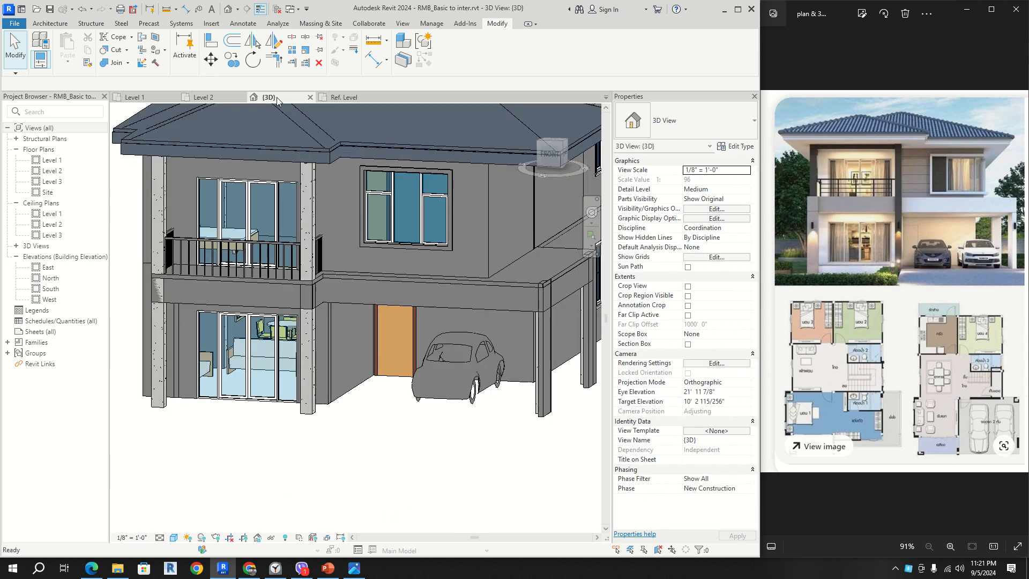
left_click(50, 24)
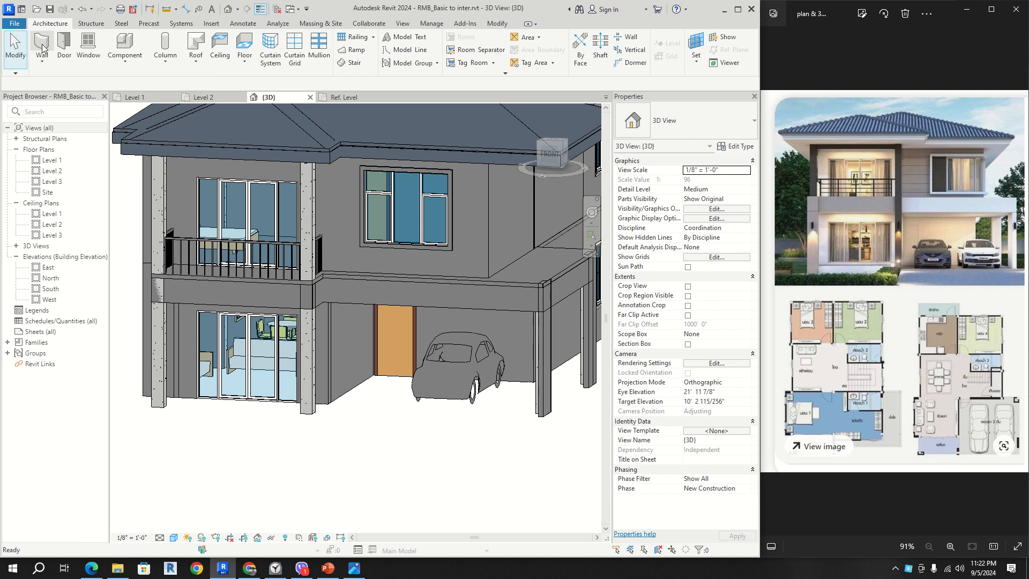
key("w")
key("a")
left_click(690, 133)
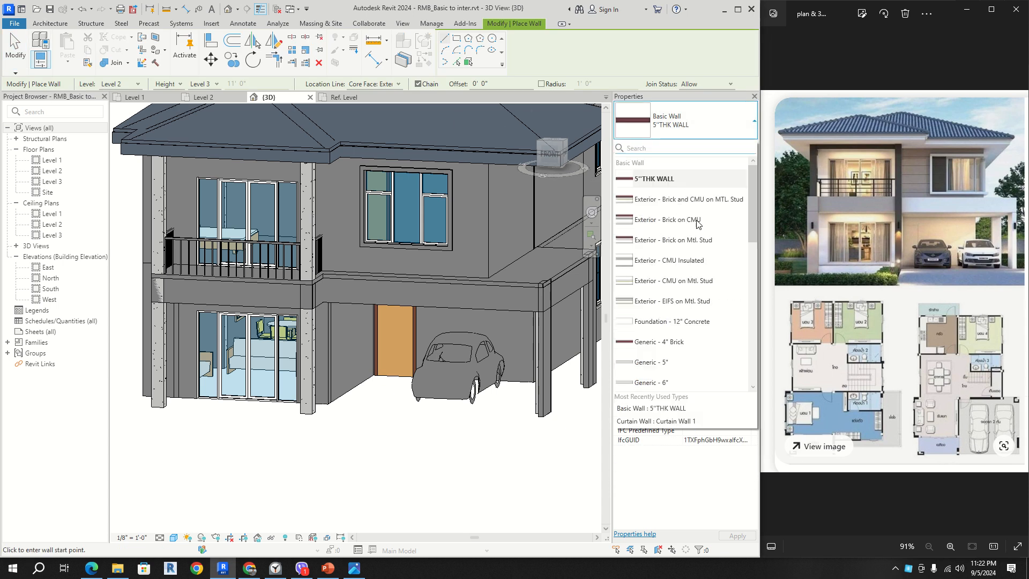
scroll(698, 329, "down", 5)
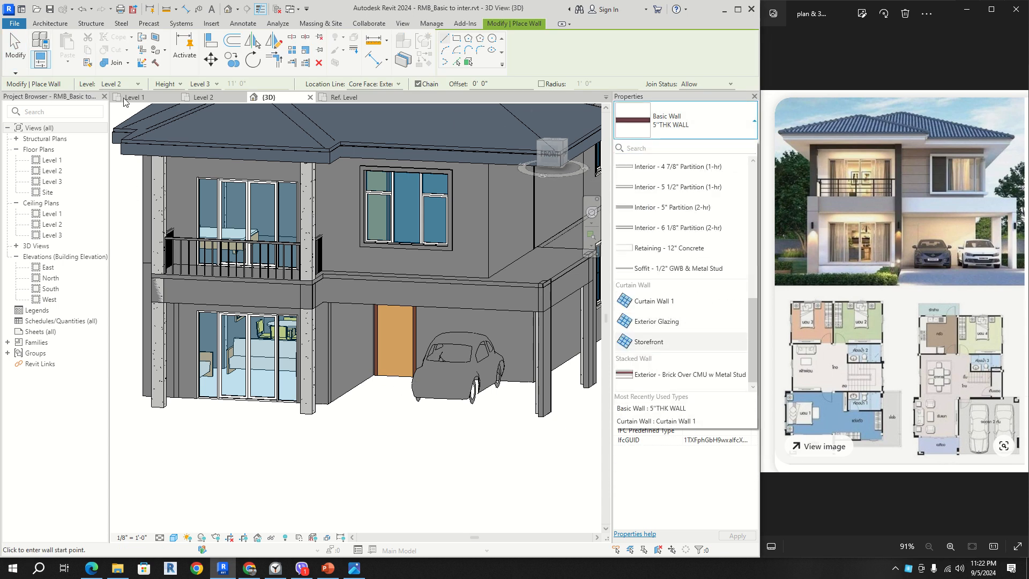
- Place a horizontal wall reveal on the upper front wall, just below the window surround, and finish the Reveal command
left_click(54, 24)
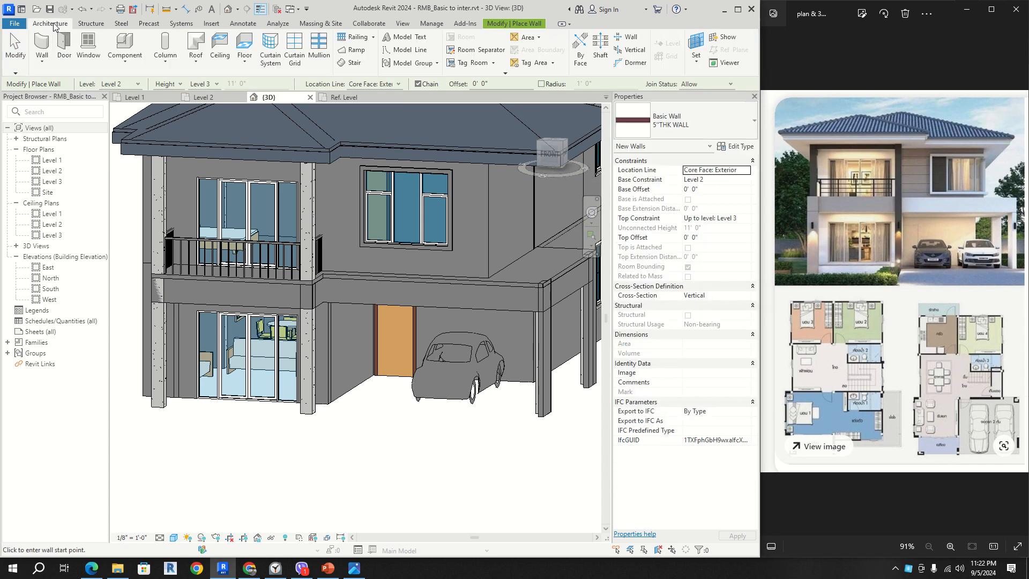
left_click(43, 59)
left_click(59, 173)
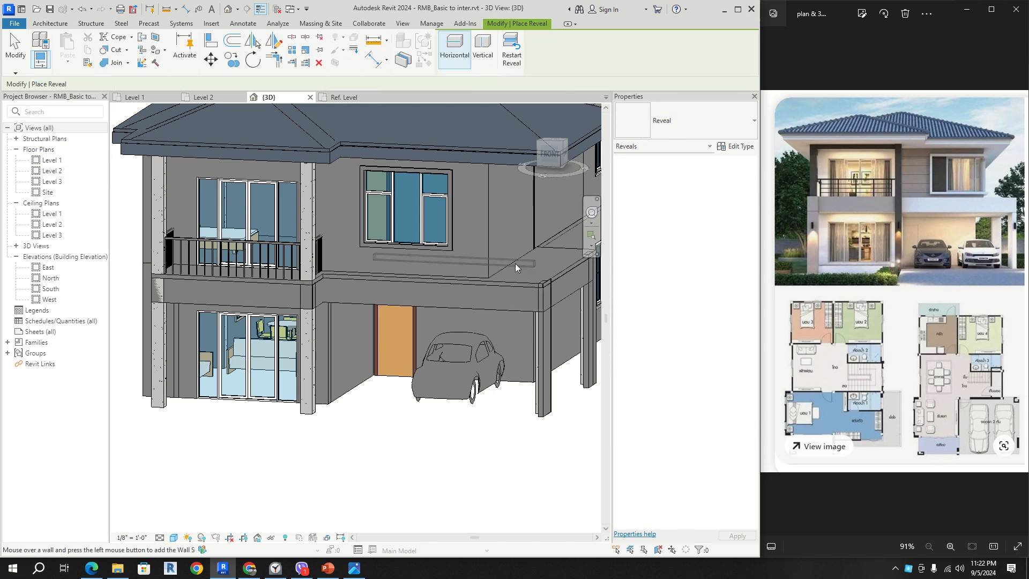
scroll(459, 261, "up", 2)
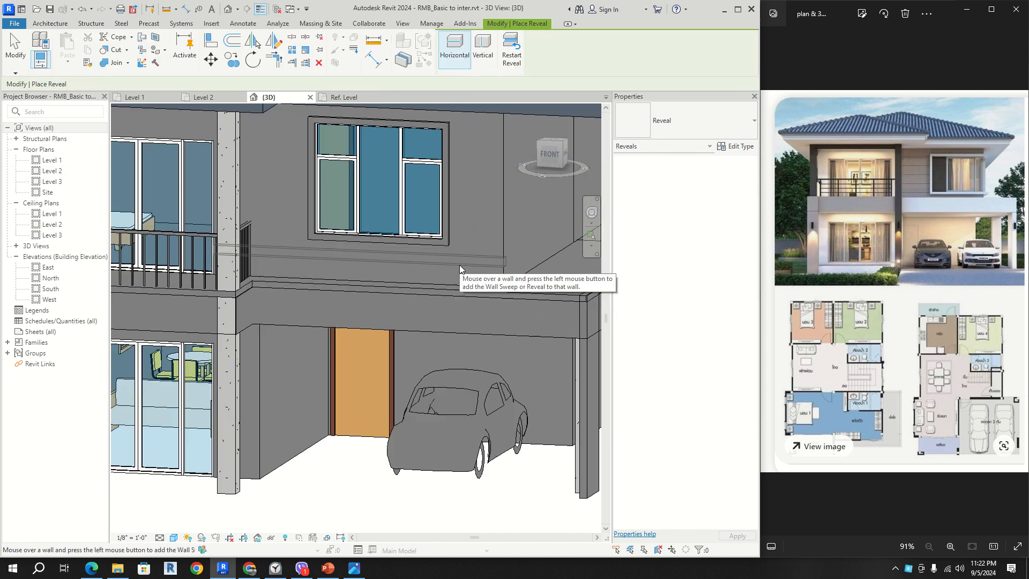
scroll(458, 265, "up", 1)
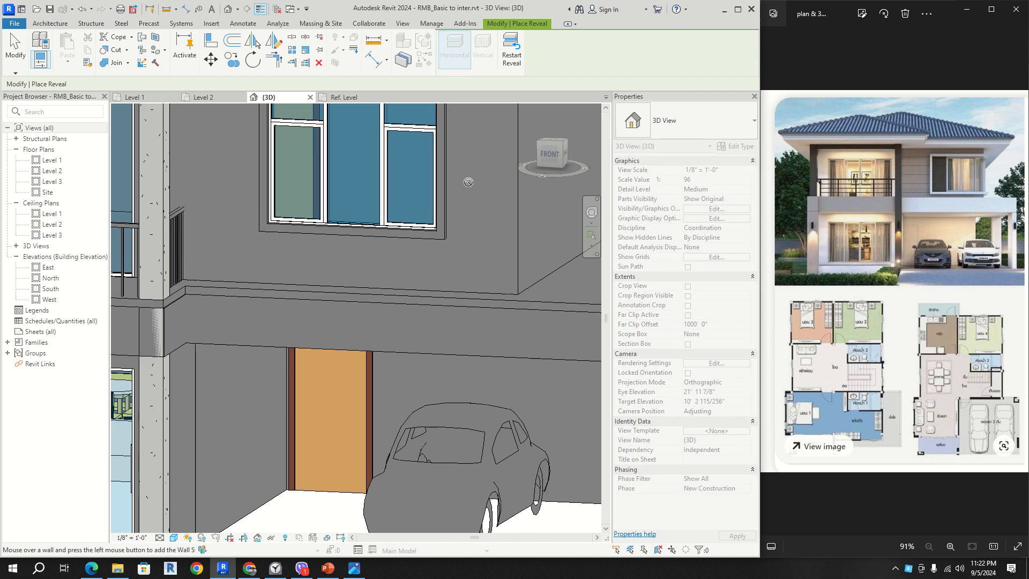
scroll(468, 182, "down", 3)
scroll(466, 242, "up", 2)
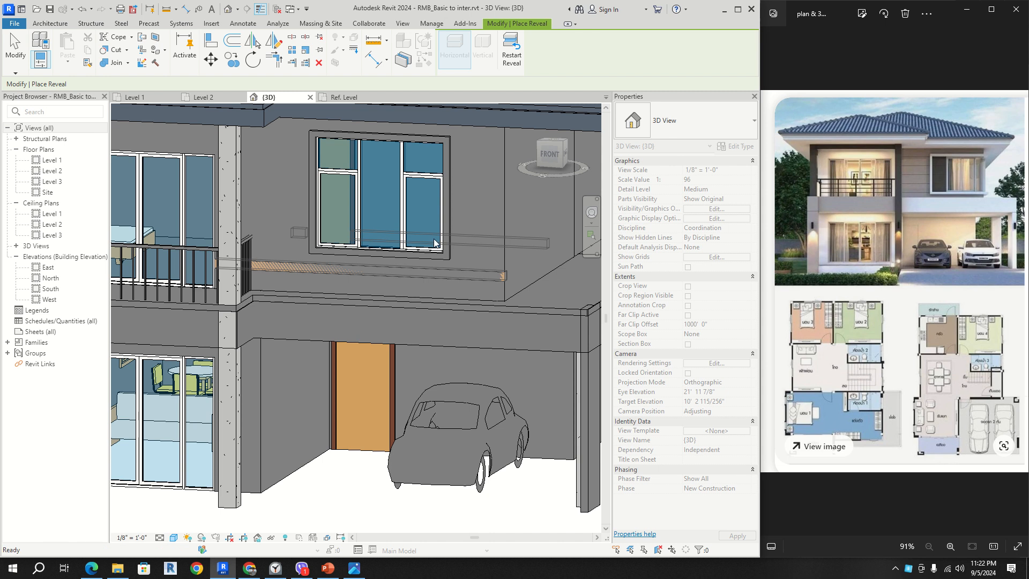
key("Escape")
key("Escape")
- Shorten the reveal by moving its balcony-side end to the wall's endpoint, giving a 13' 11" length
left_click(462, 276)
middle_click_drag(310, 268, 230, 281, "shift")
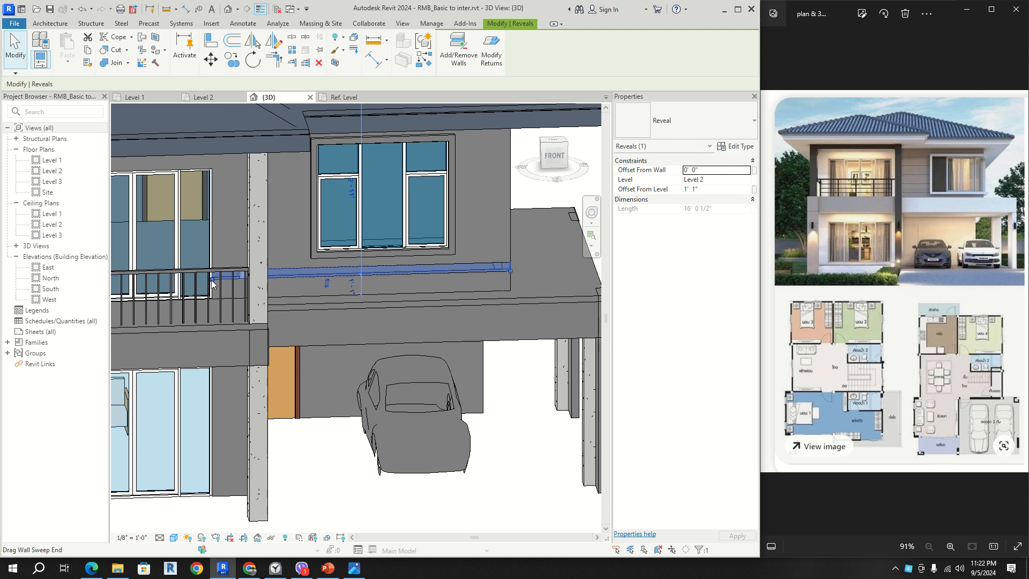
left_click_drag(213, 283, 268, 278)
middle_click_drag(268, 279, 274, 263, "shift")
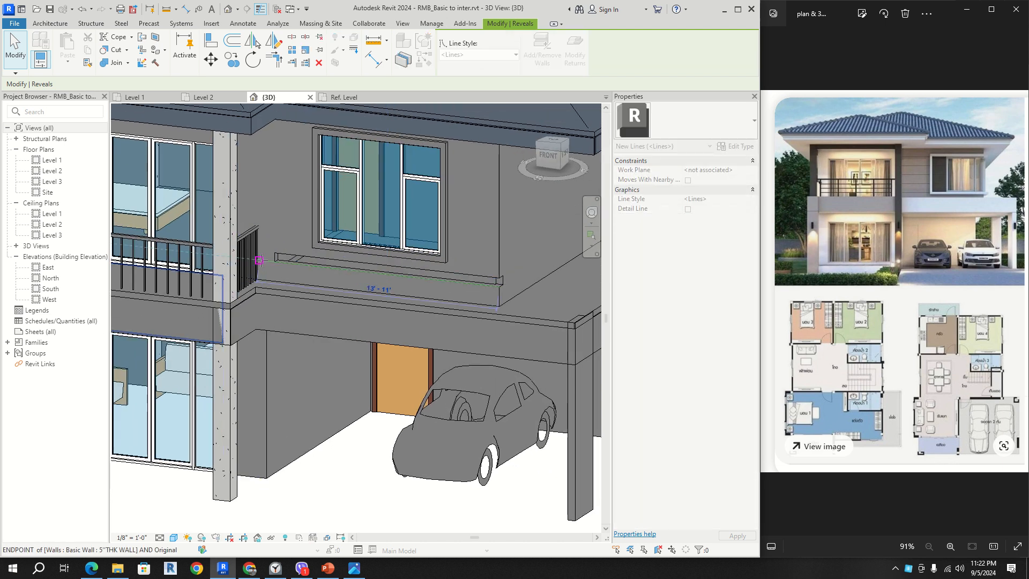
key("Escape")
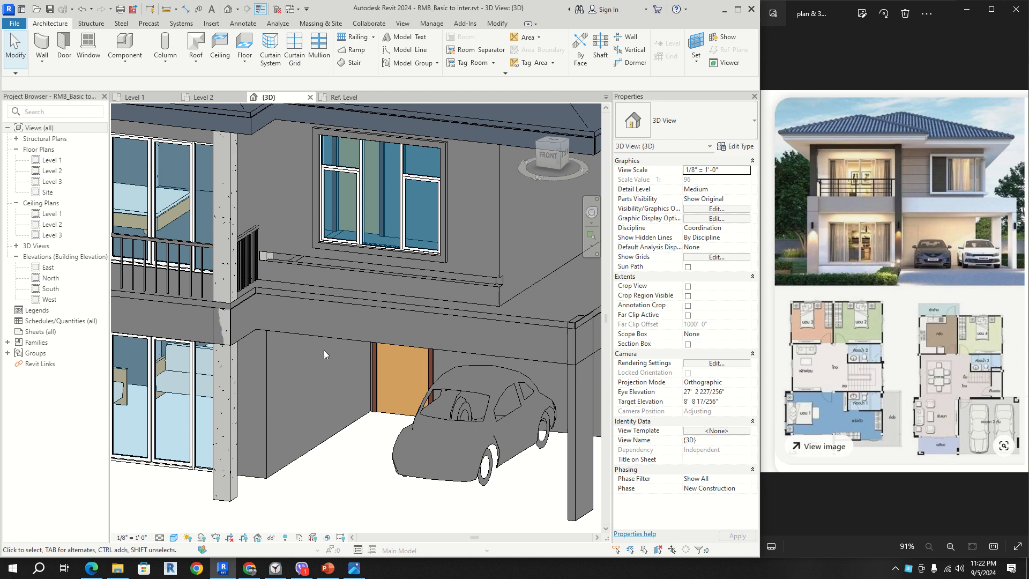
- Assign the Family1 : Family1 profile to the Reveal type and check the groove on the front wall
left_click(372, 271)
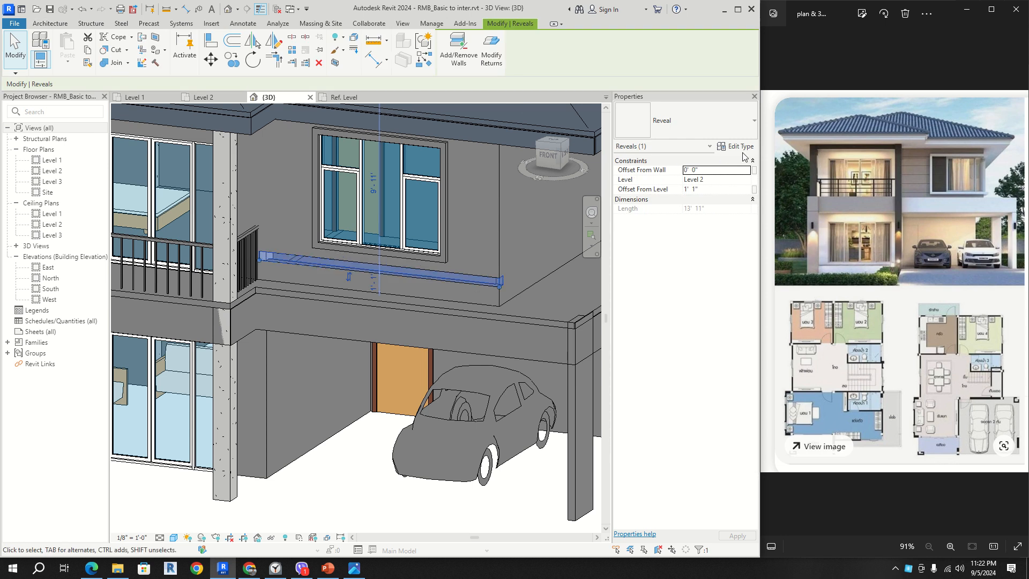
left_click(734, 128)
left_click(735, 130)
left_click(738, 147)
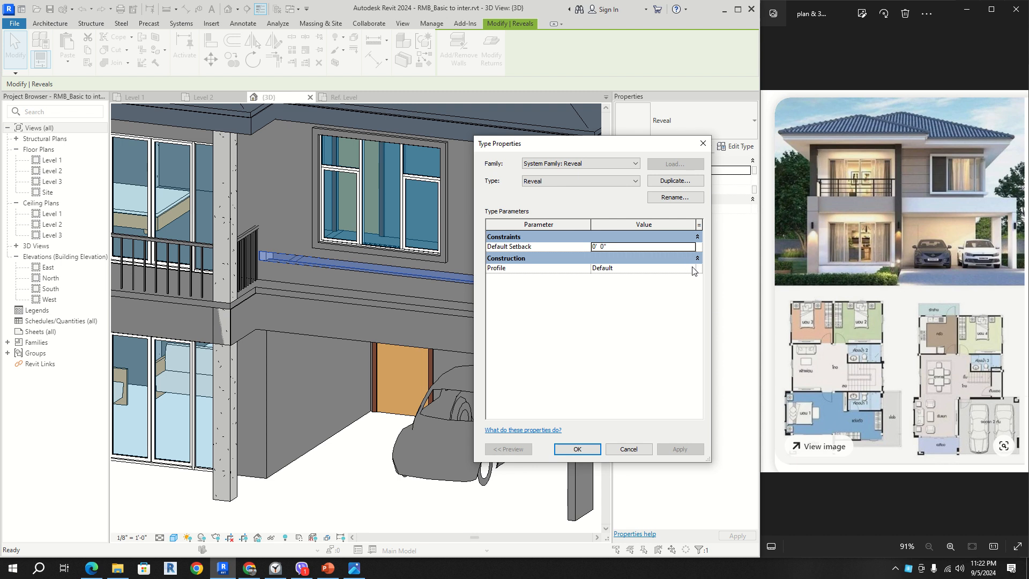
left_click(691, 269)
left_click(640, 293)
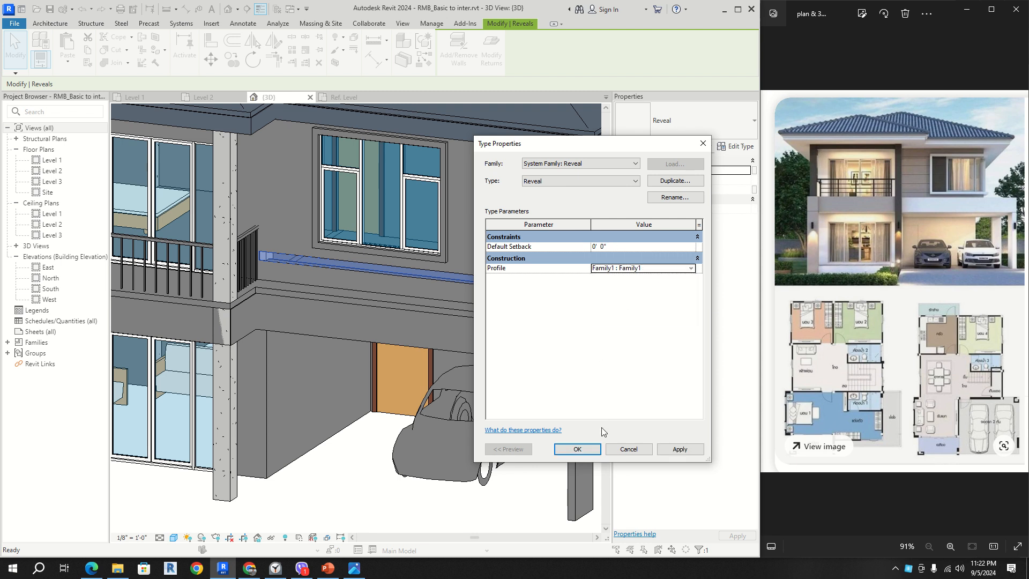
left_click(590, 451)
left_click(333, 423)
middle_click_drag(344, 300, 404, 326, "shift")
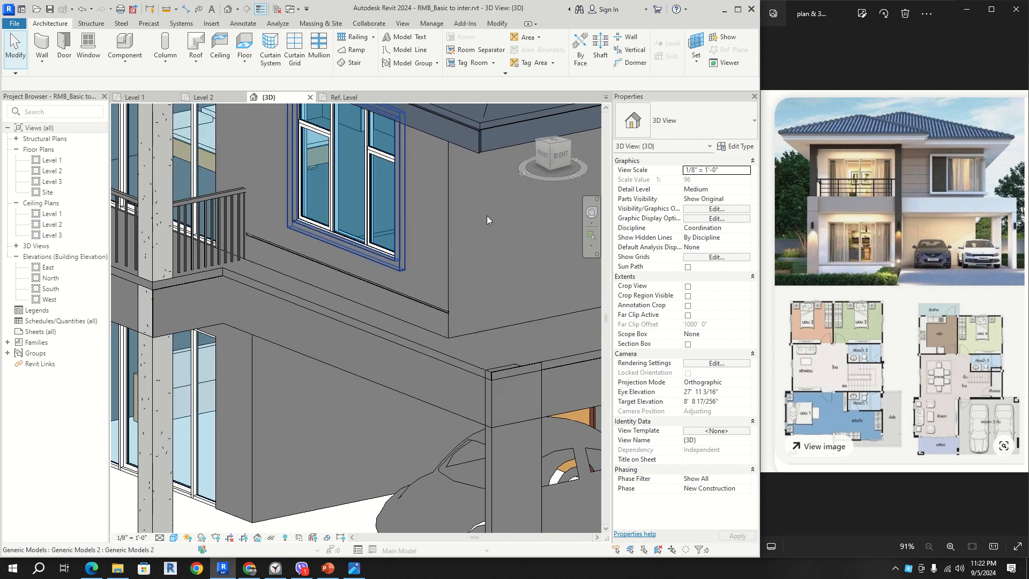
- Open the South elevation and frame the upper front wall
double_click(51, 288)
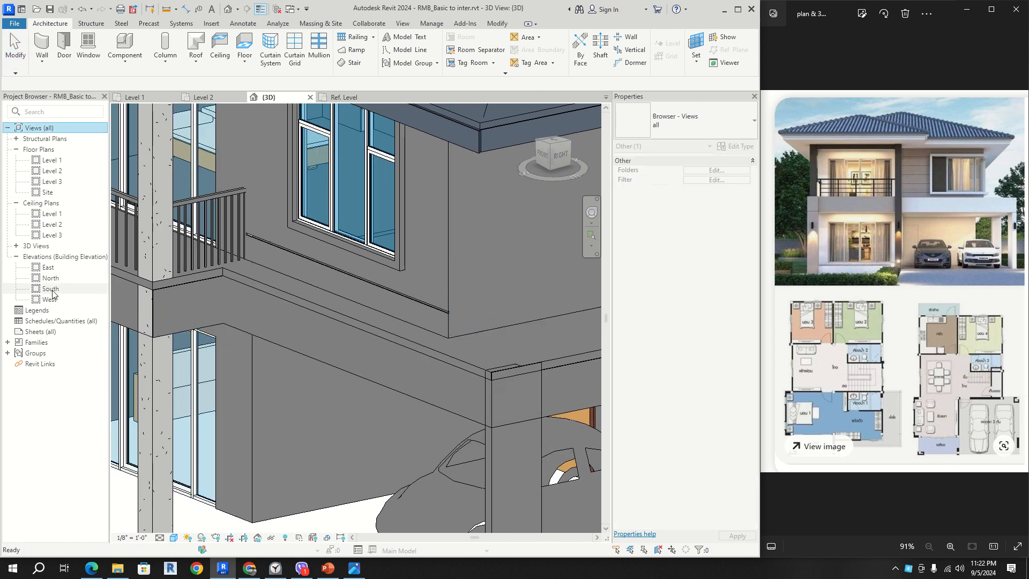
scroll(397, 320, "up", 7)
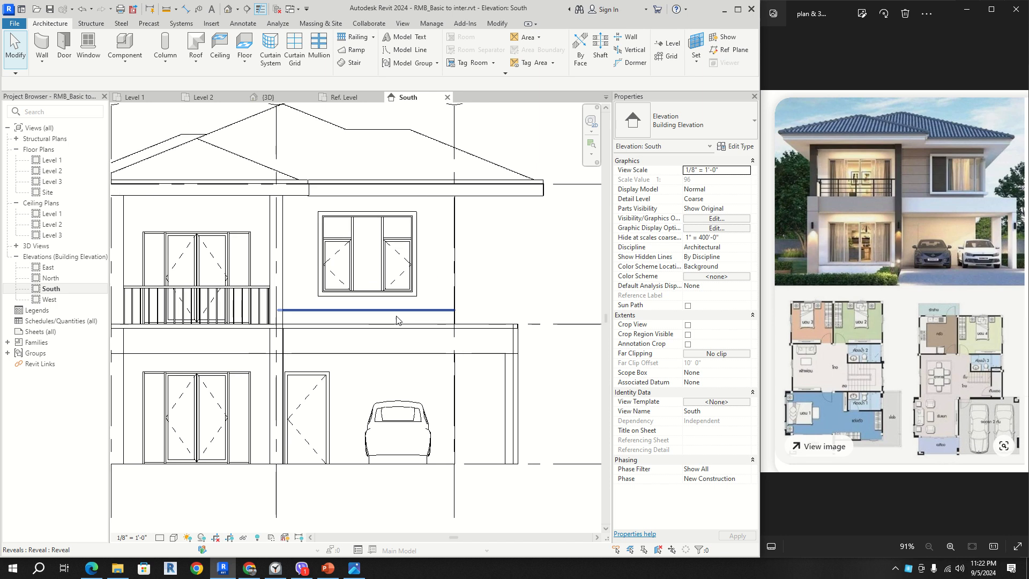
- Try to copy the existing reveal upward on the front wall with the Multiple option of the Copy command
left_click(414, 316)
scroll(473, 316, "up", 2)
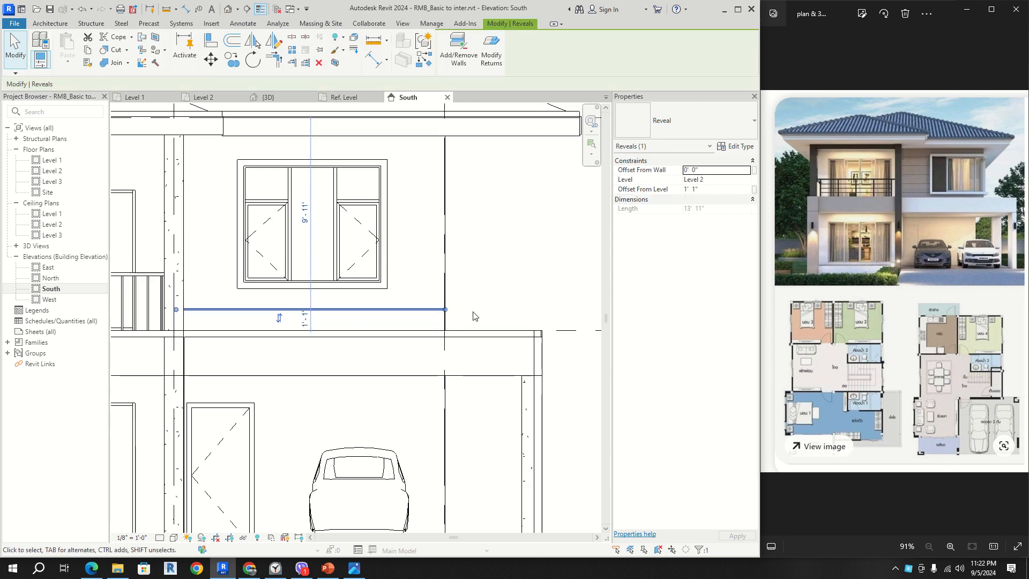
key("c")
key("o")
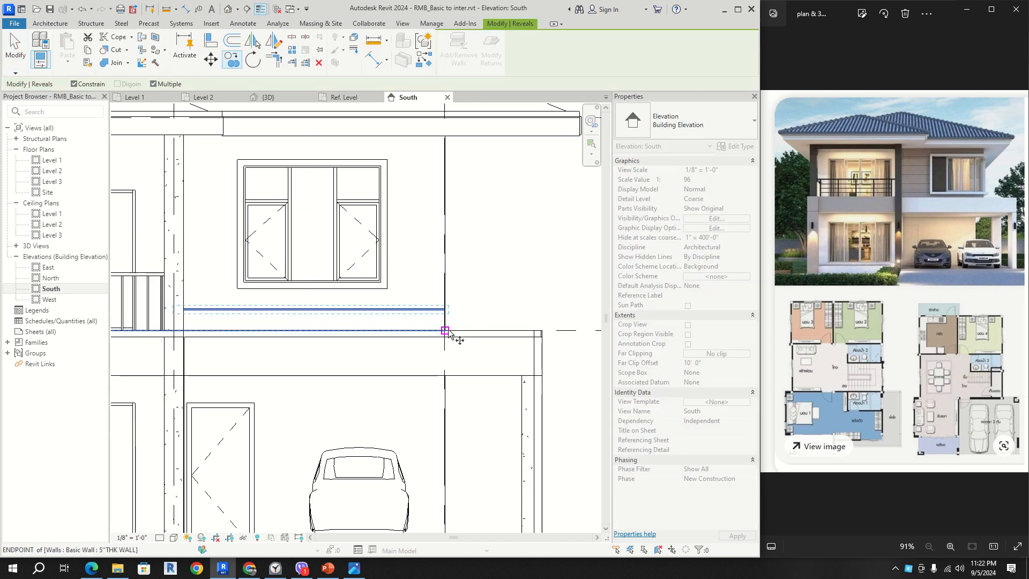
left_click(446, 333)
left_click(446, 309)
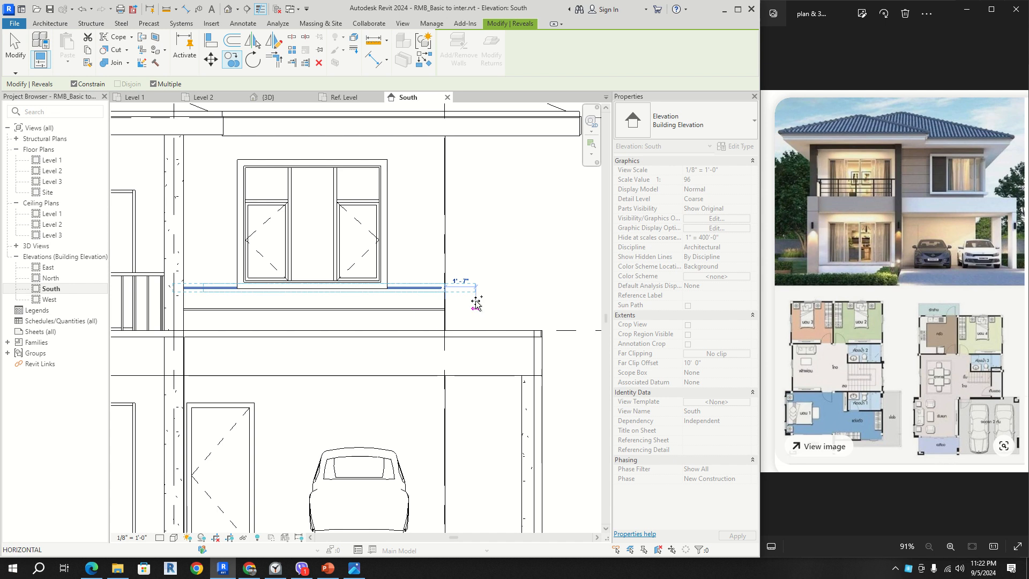
left_click(445, 288)
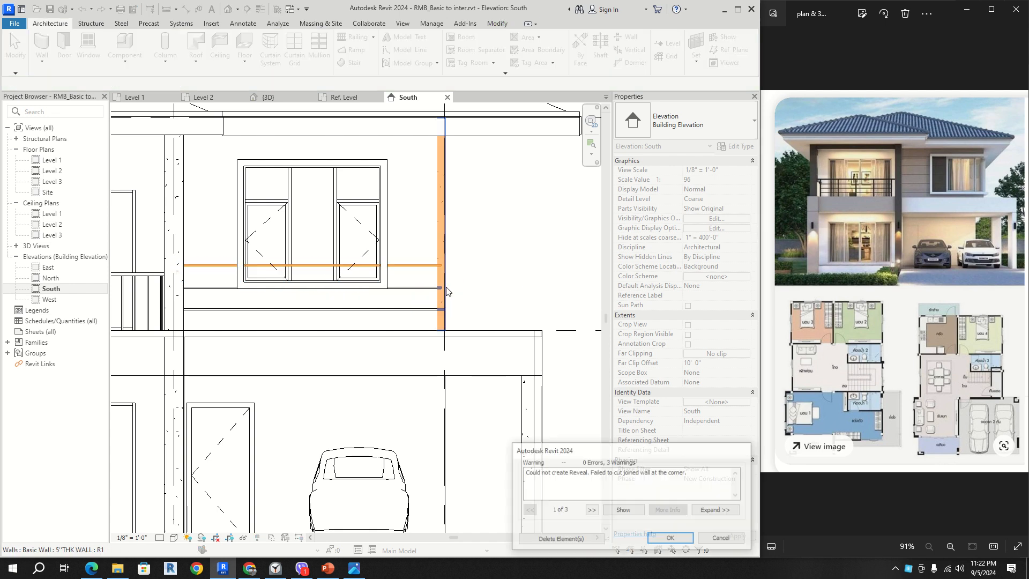
left_click(720, 539)
left_click(401, 292)
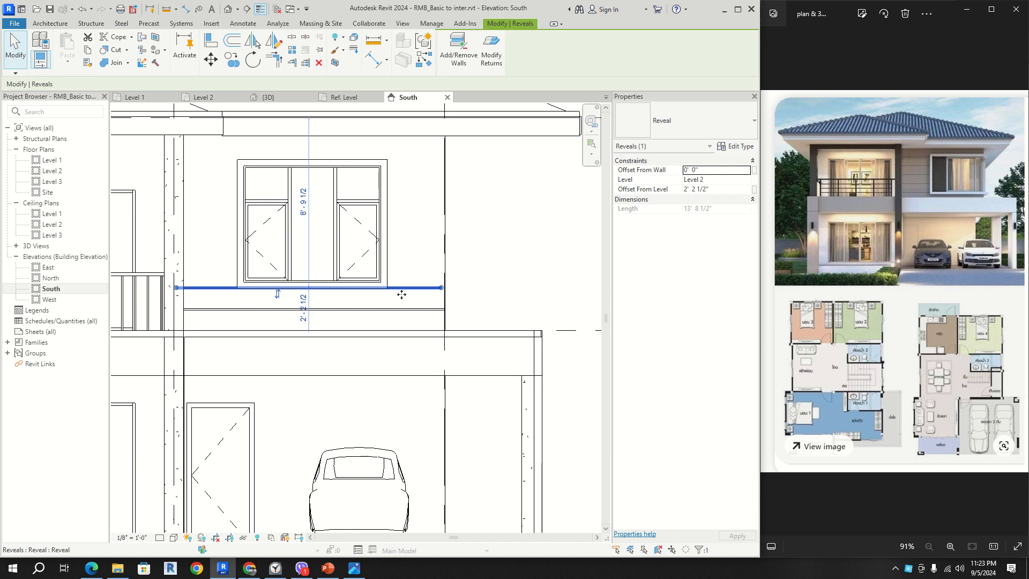
key("Escape")
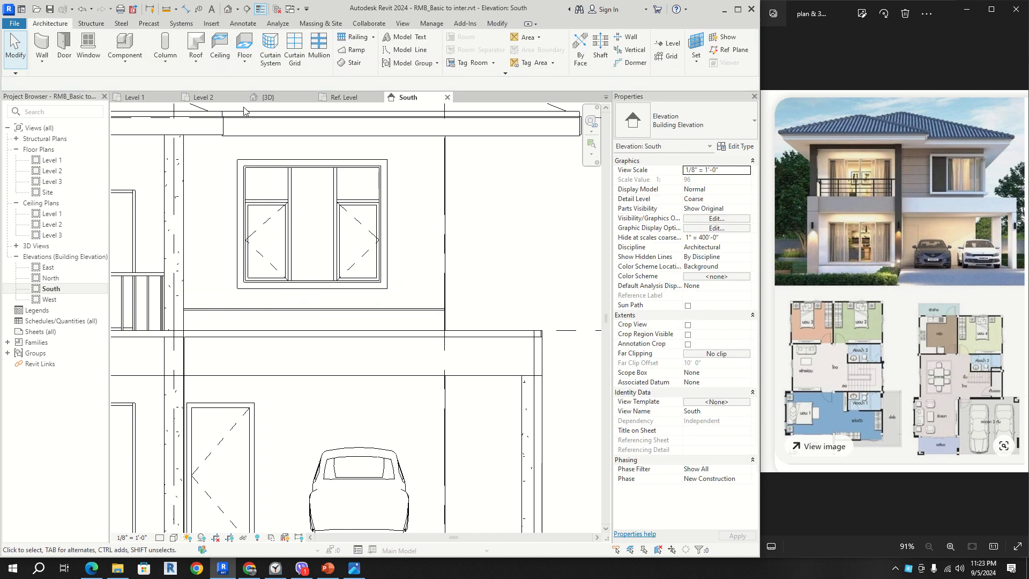
- Place a horizontal wall reveal on the upper front wall, slightly above the window's bottom edge, and restart the Reveal command for another one
left_click(43, 58)
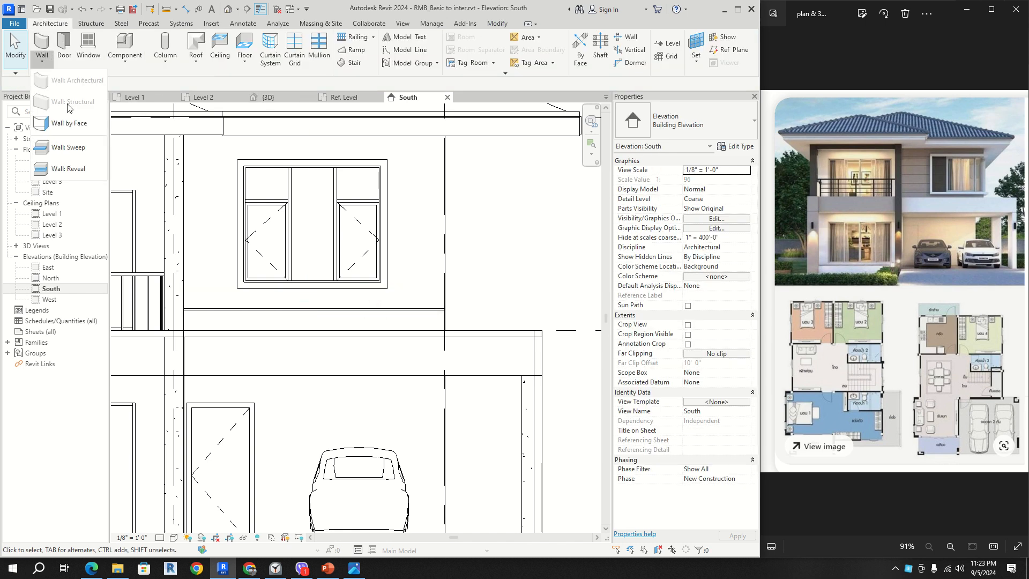
left_click(61, 166)
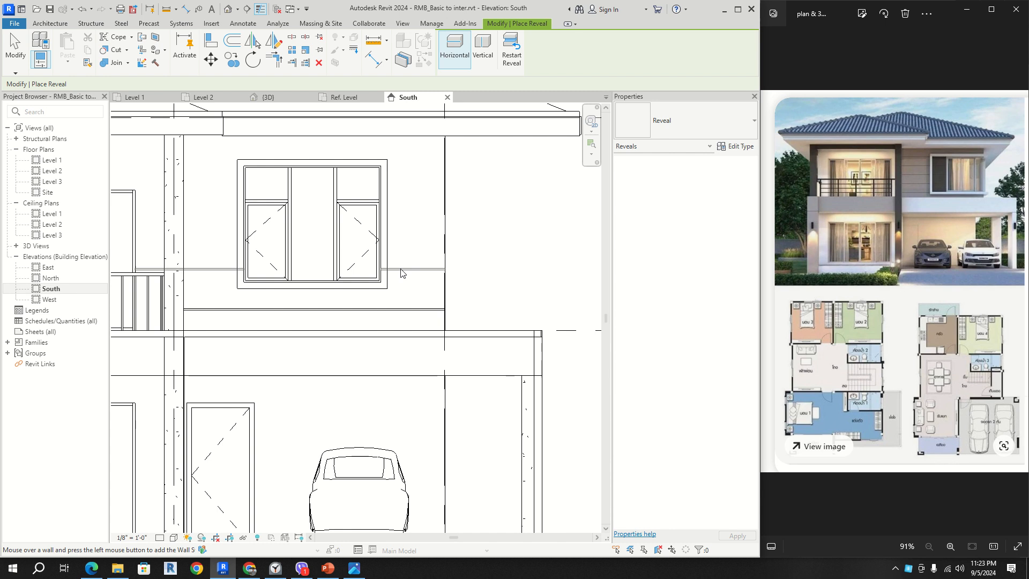
left_click(400, 269)
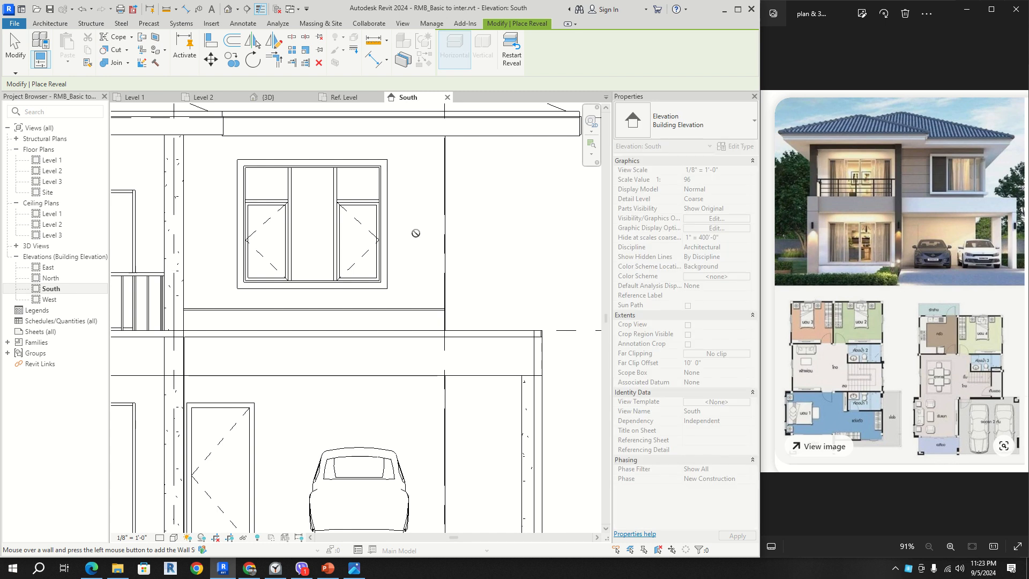
right_click(403, 185)
left_click(508, 61)
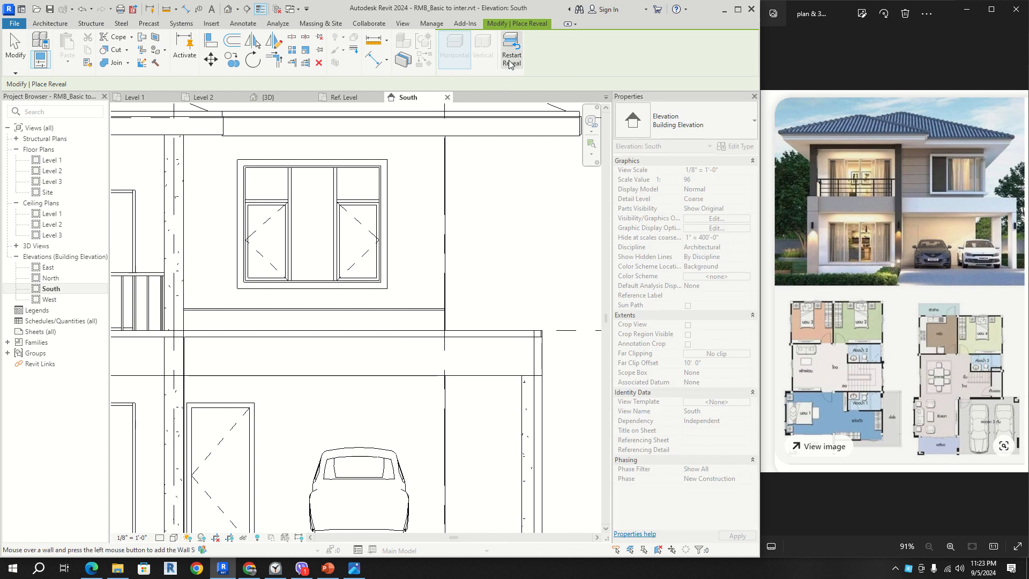
left_click(508, 47)
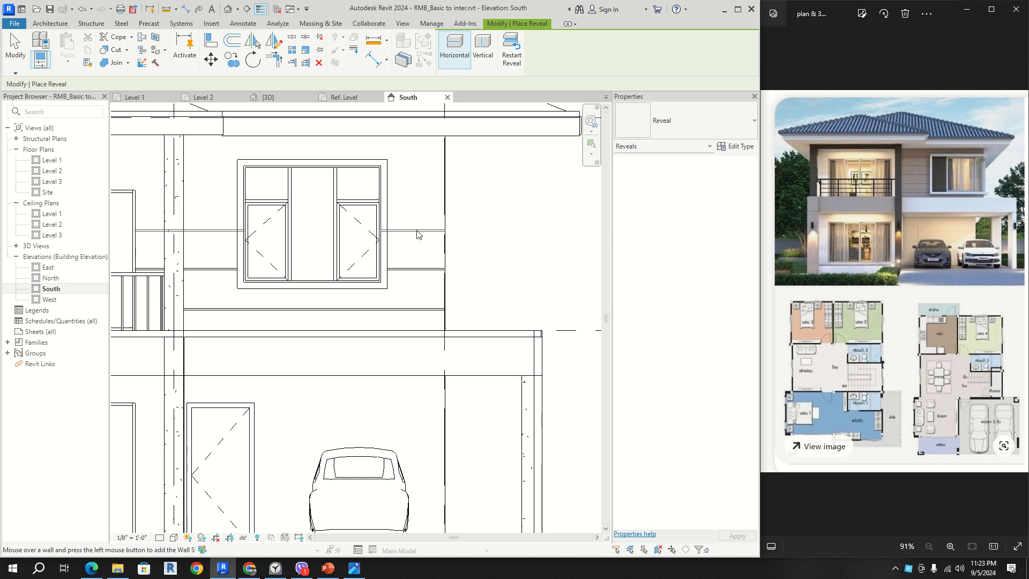
- Place three more evenly spaced horizontal reveals at about 5' 2", 7' 2" and 9' 3" above Level 2 and finish the command
left_click(417, 231)
left_click(511, 54)
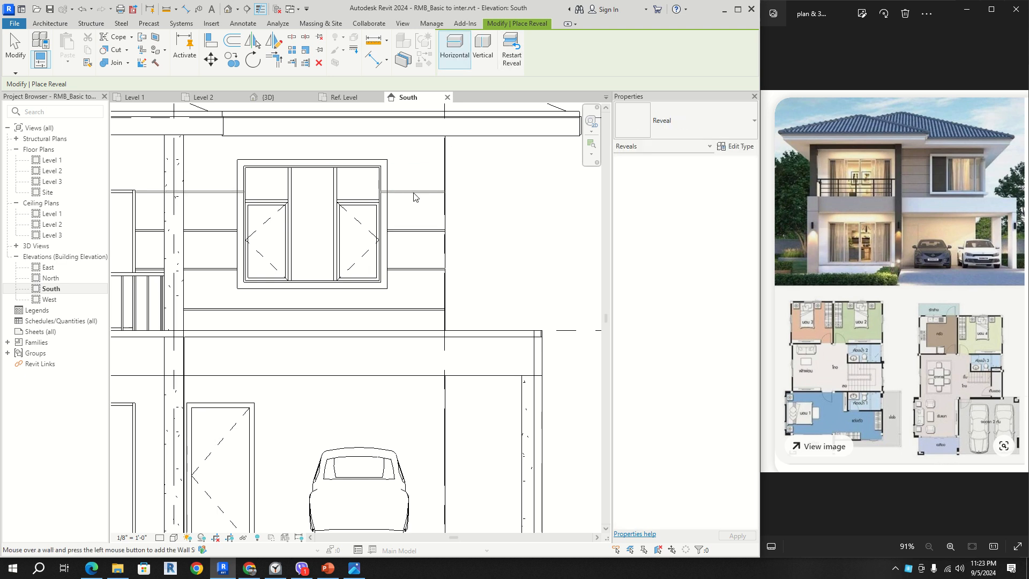
left_click(414, 194)
left_click(512, 53)
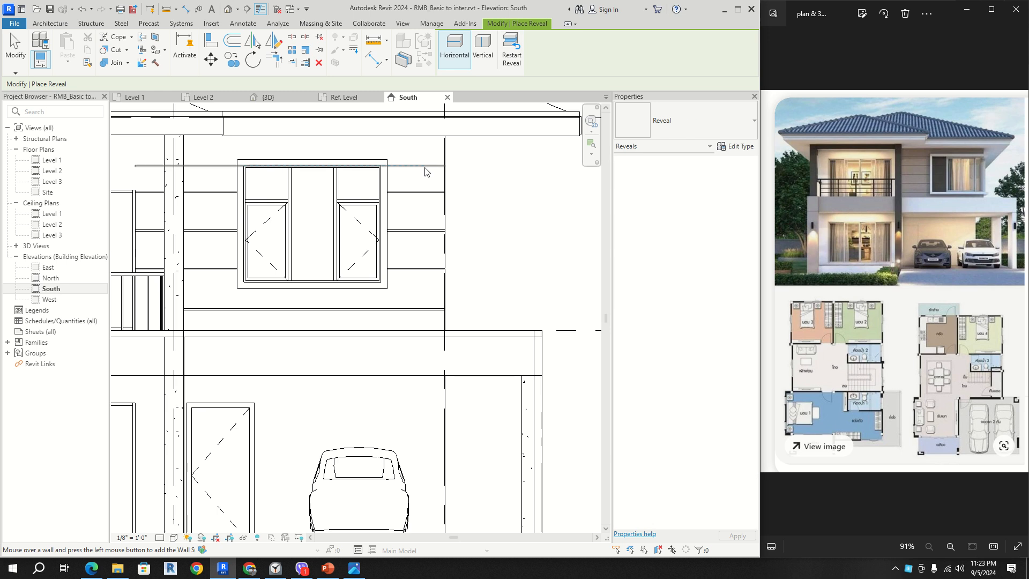
left_click(425, 156)
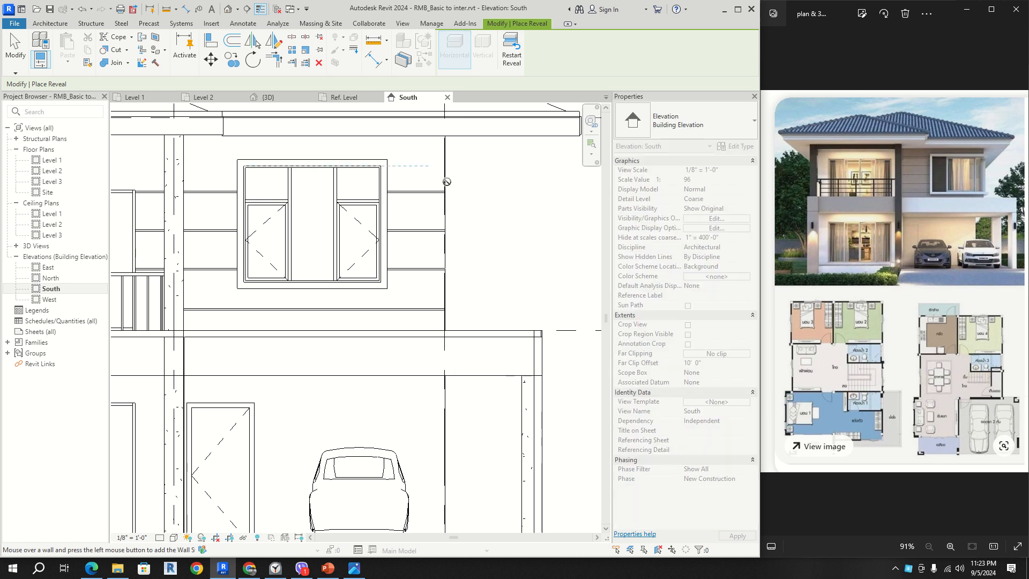
right_click(484, 162)
left_click(492, 173)
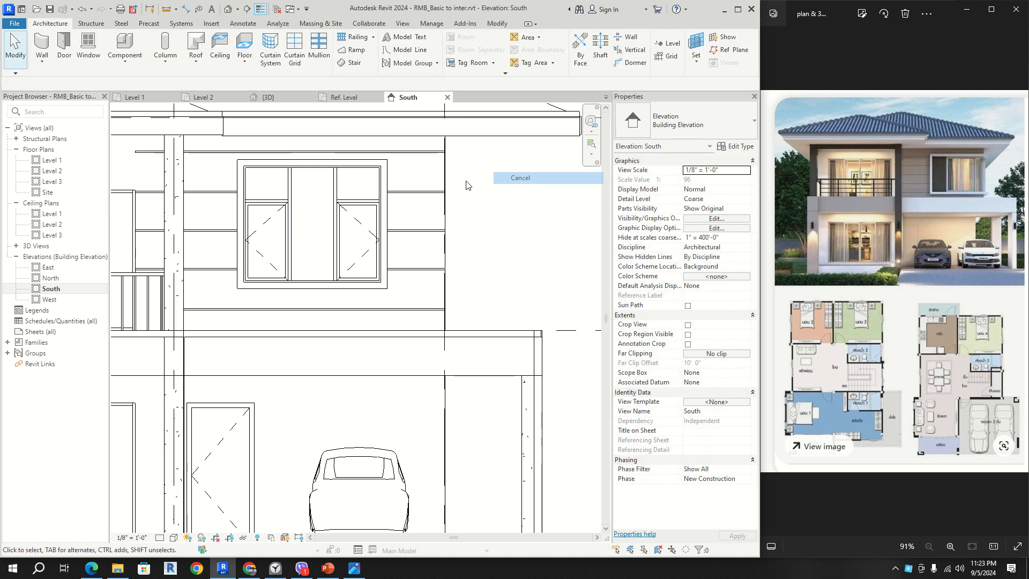
- Shorten the four new reveals on the balcony side so that they end at the front wall's edge
left_click(137, 152)
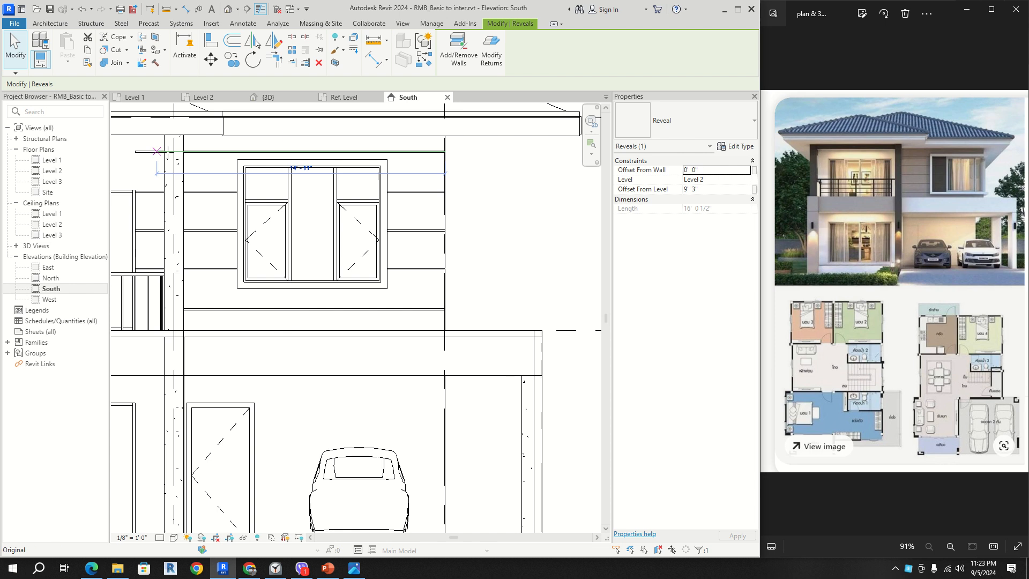
left_click_drag(138, 153, 183, 193)
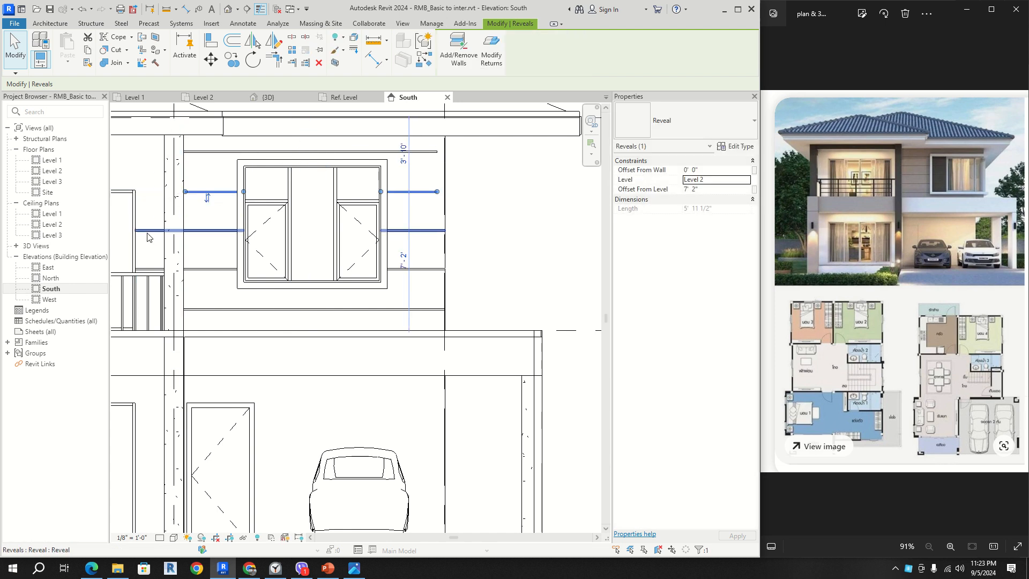
left_click(148, 231)
left_click_drag(137, 231, 183, 231)
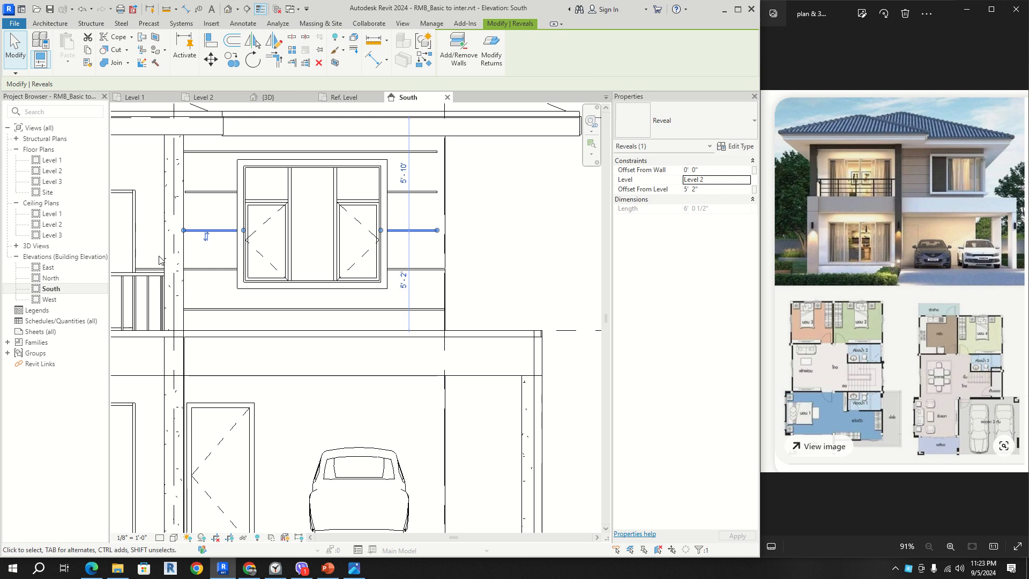
left_click(150, 269)
left_click_drag(136, 268, 184, 268)
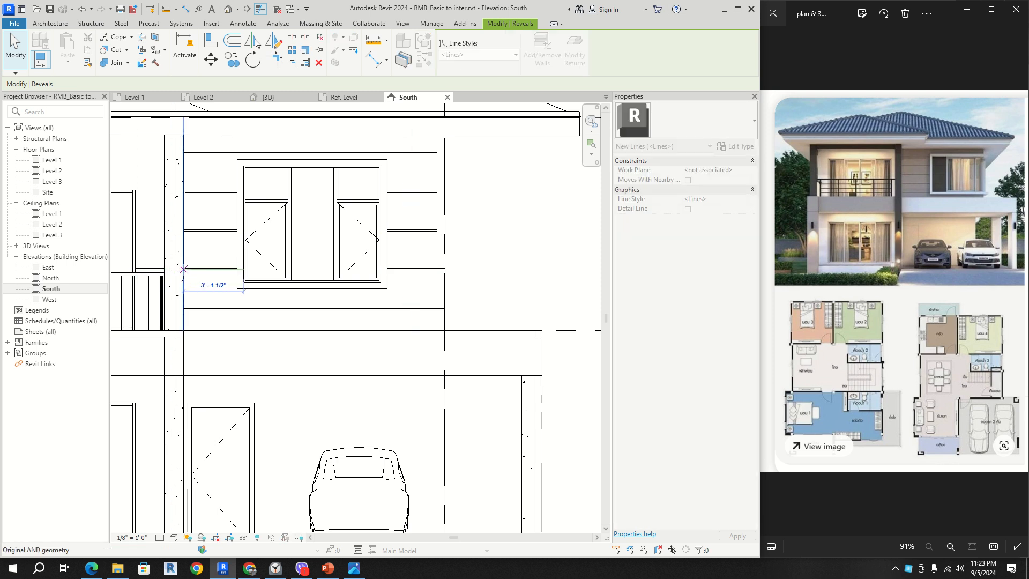
- Extend the opposite ends of the four new reveals to the front wall's outer corner at grid C
left_click(423, 231)
key("Escape")
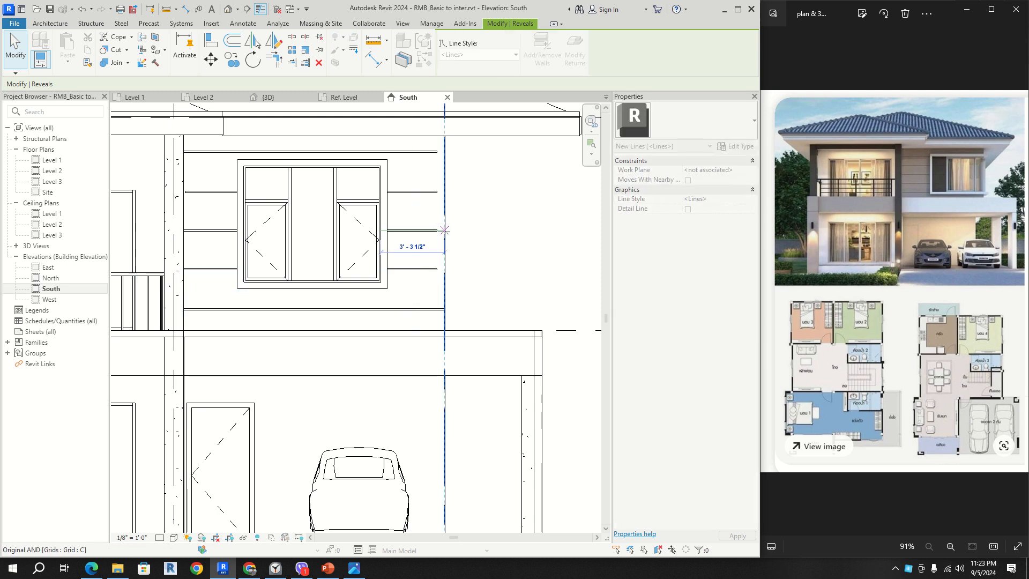
left_click(438, 269)
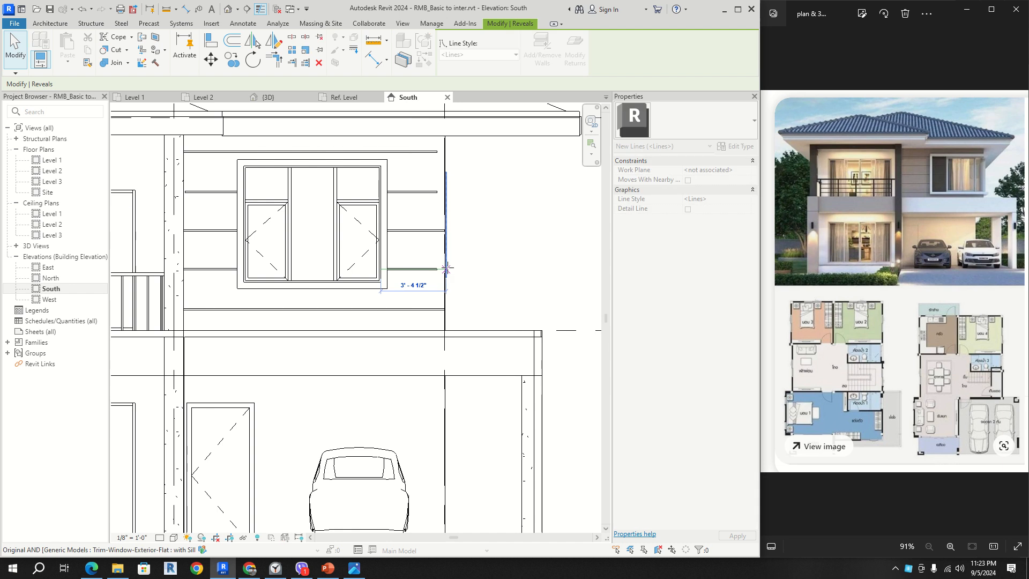
key("Escape")
left_click(426, 191)
key("Escape")
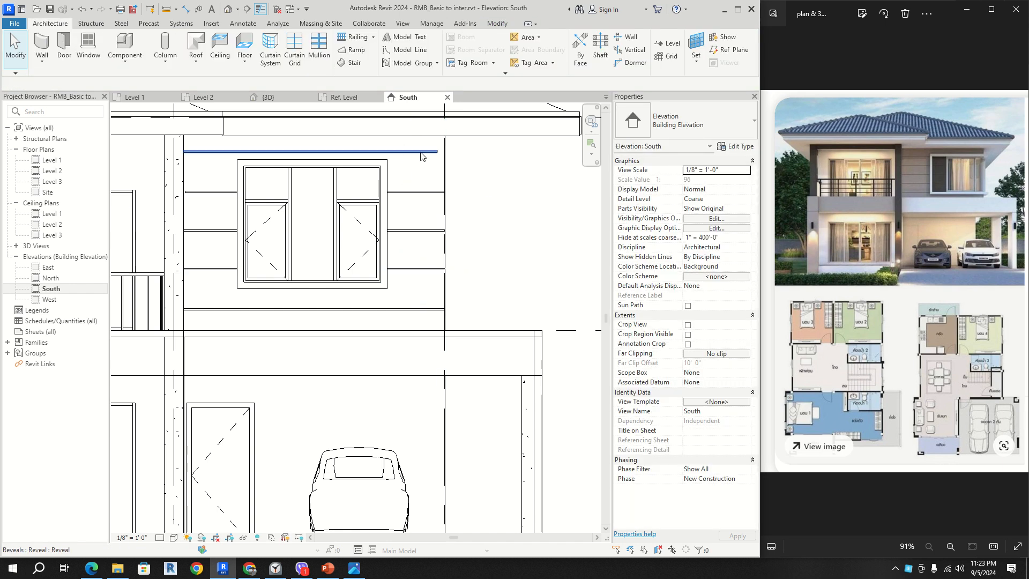
left_click(442, 152)
key("Escape")
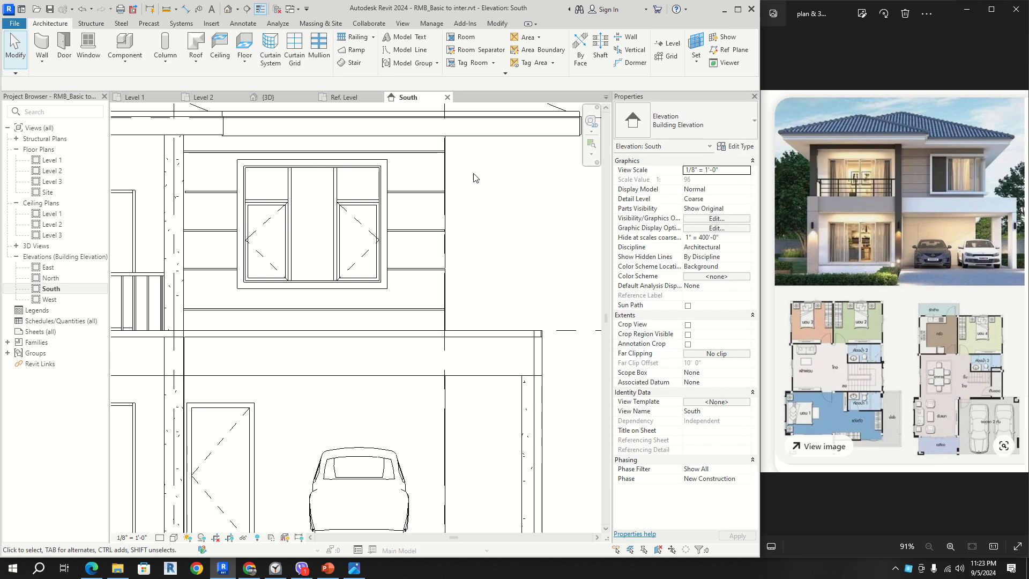
- Examine the reveals and the balcony on the front facade from several angles in the 3D view
scroll(410, 259, "down", 1)
left_click(268, 97)
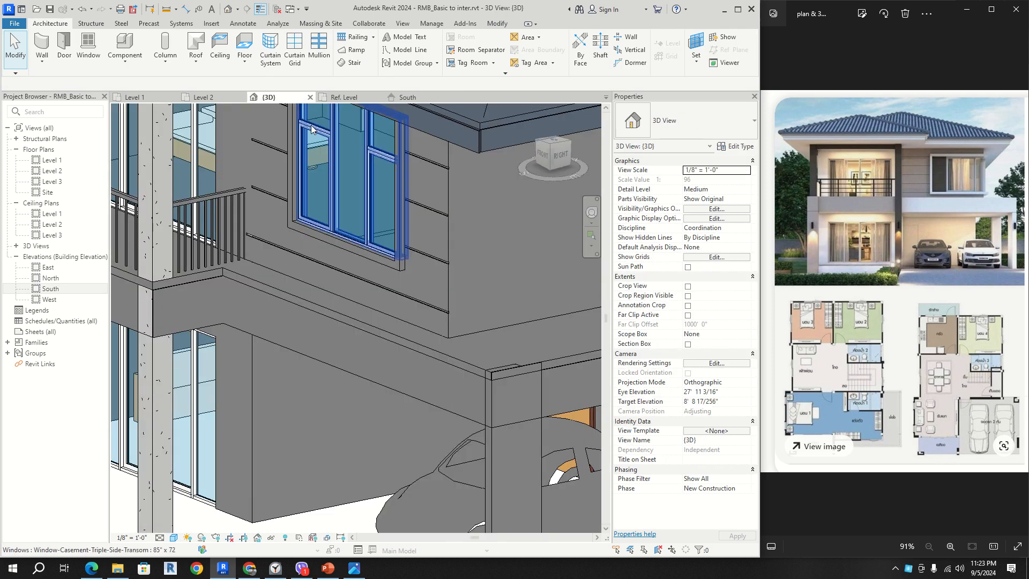
middle_click_drag(311, 124, 462, 215, "shift")
scroll(410, 273, "down", 5)
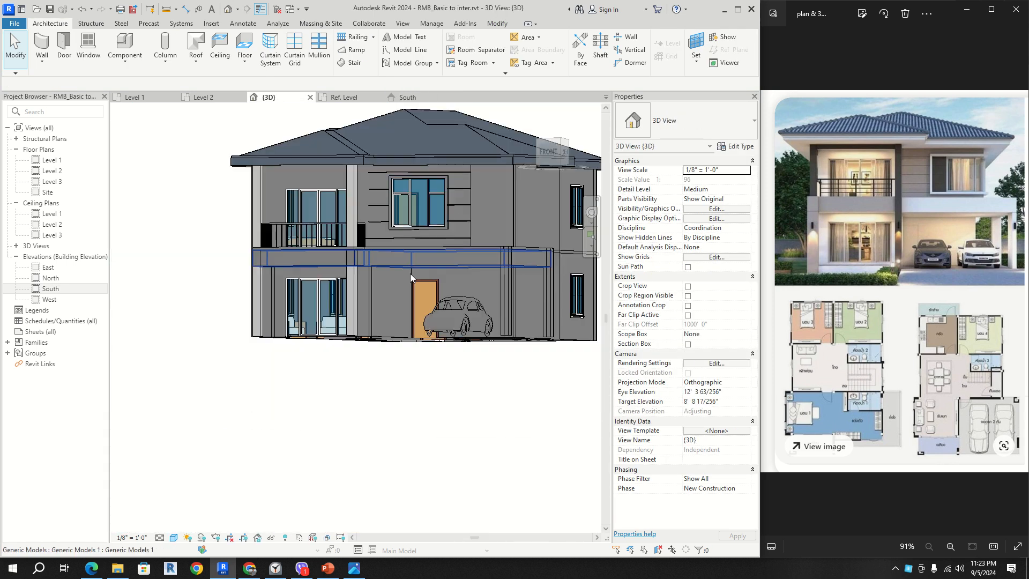
middle_click_drag(410, 273, 218, 275, "shift")
scroll(372, 212, "up", 6)
scroll(370, 236, "down", 5)
scroll(219, 274, "up", 5)
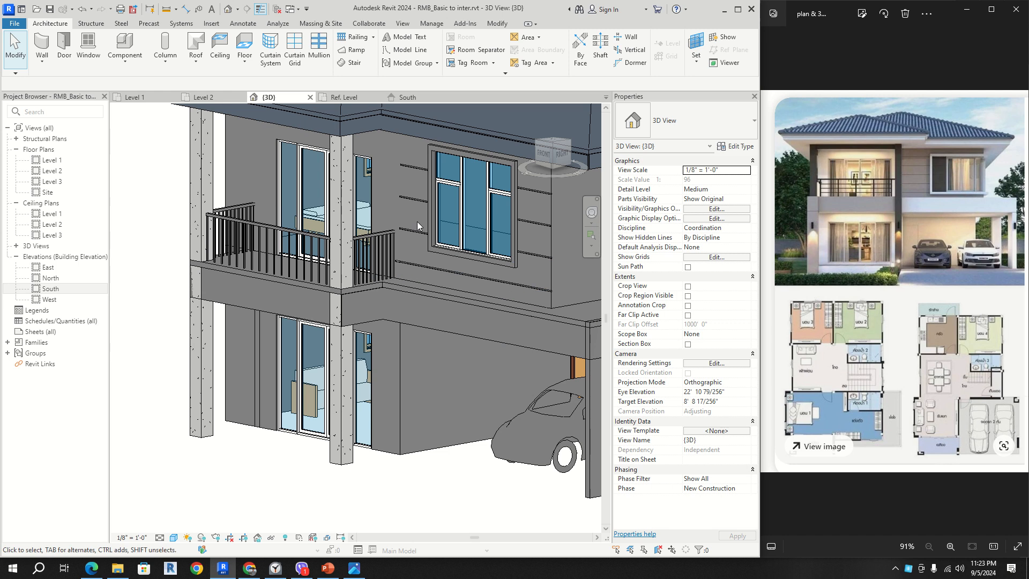
middle_click_drag(417, 222, 508, 231, "shift")
middle_click_drag(356, 158, 314, 274, "shift")
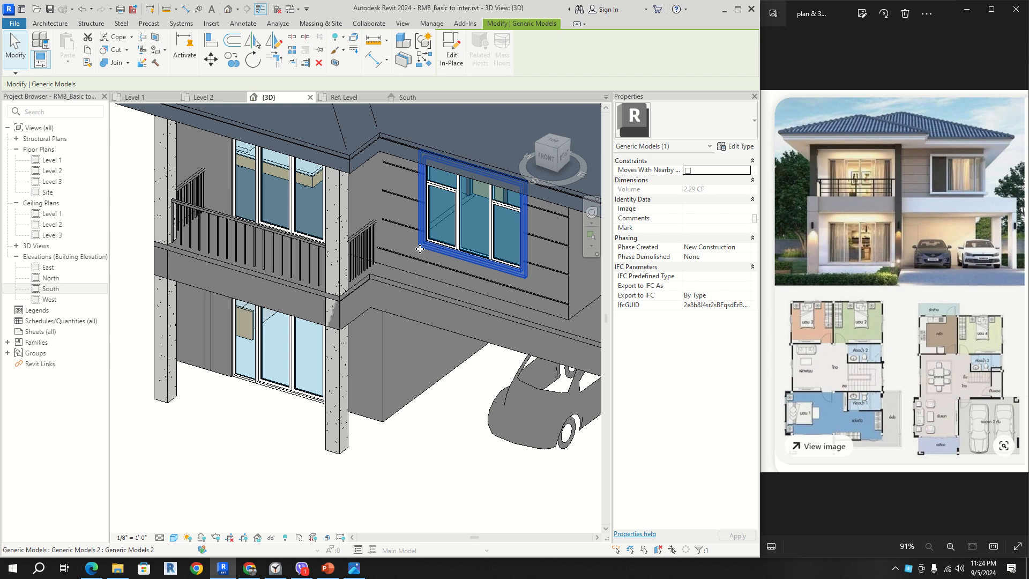
- Edit the window surround in place and start a solid extrusion with its work plane picked on the balcony floor's edge face
left_click(458, 62)
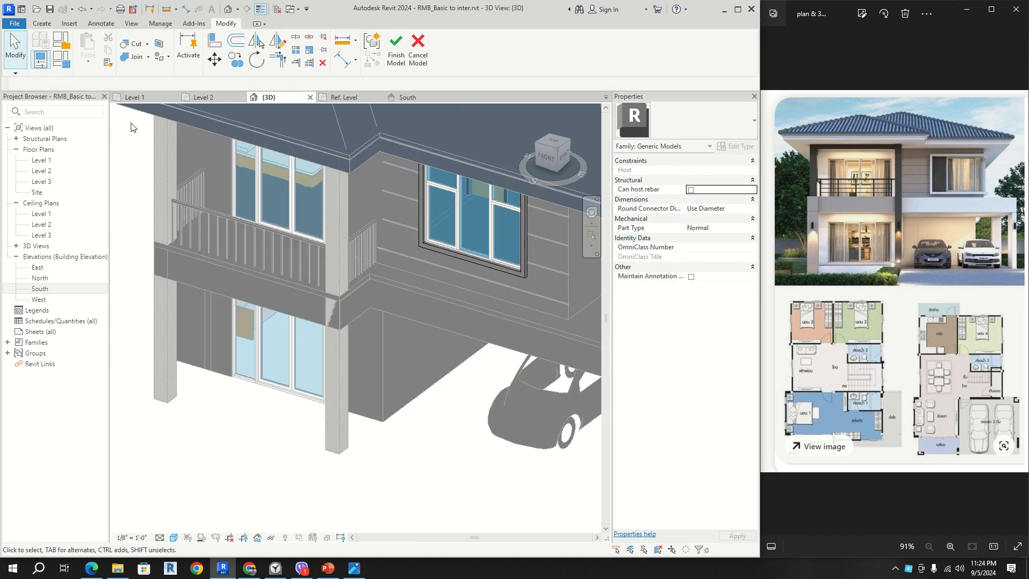
left_click(47, 24)
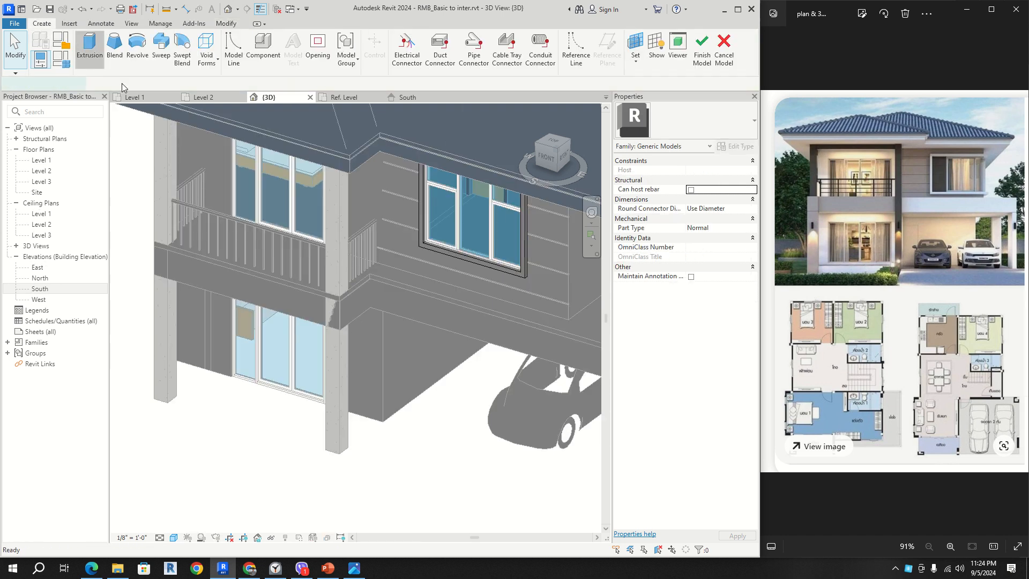
left_click(88, 48)
scroll(400, 259, "up", 4)
scroll(354, 244, "up", 1)
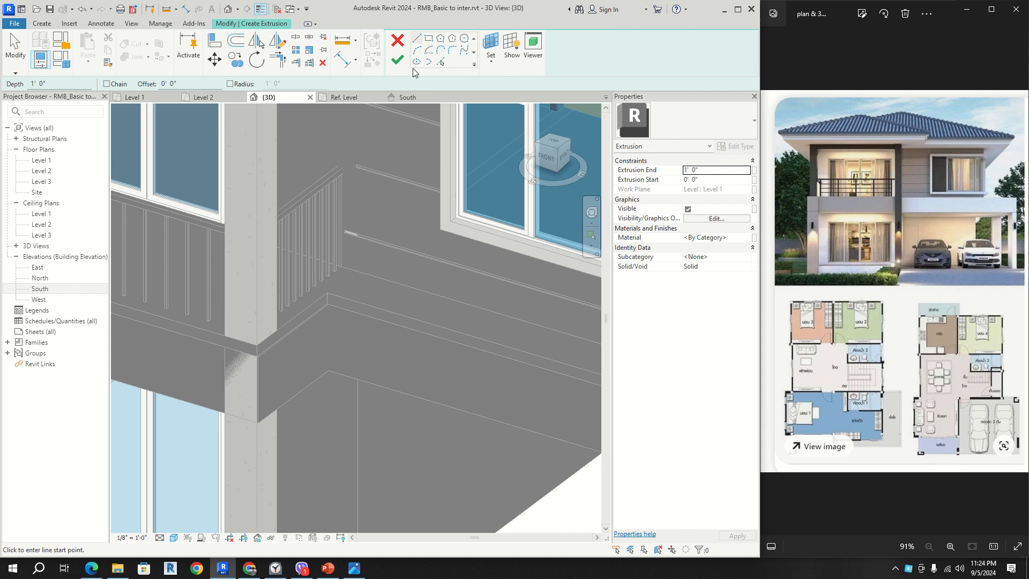
left_click(508, 61)
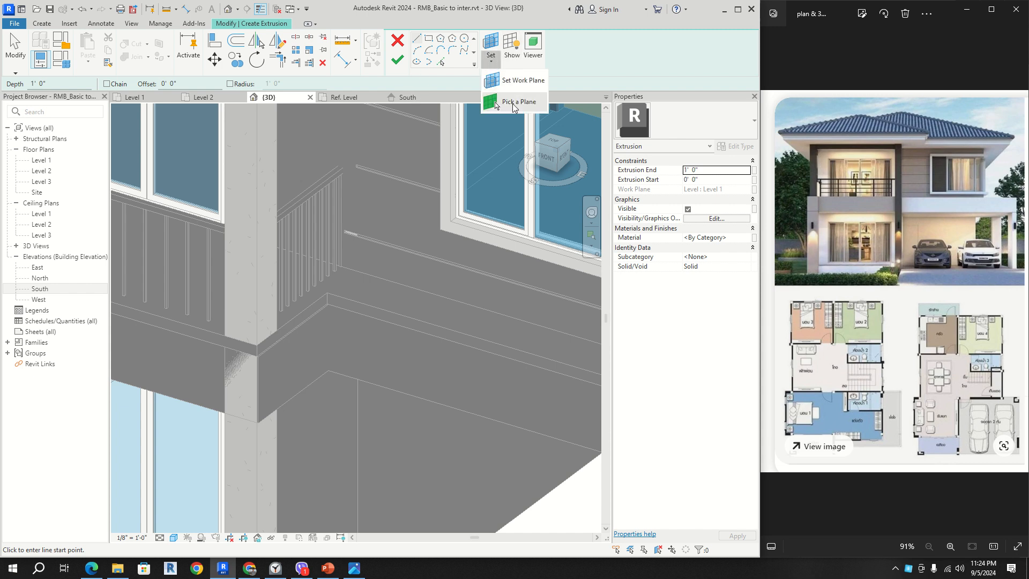
left_click(509, 100)
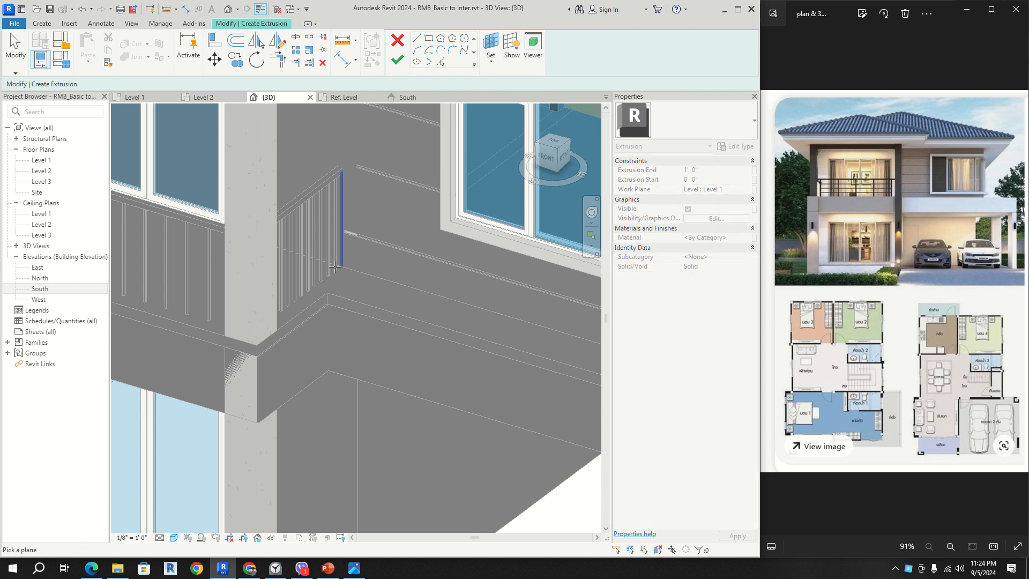
left_click(315, 301)
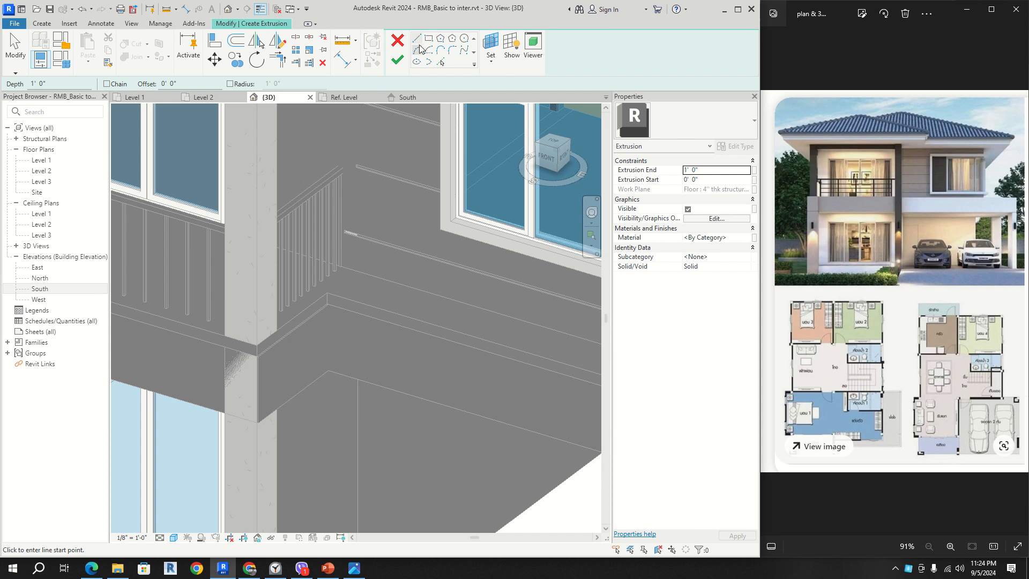
- Sketch a rectangular extrusion profile at the side railing's wall end, set its width to 6", and finish the sketch
scroll(343, 261, "up", 3)
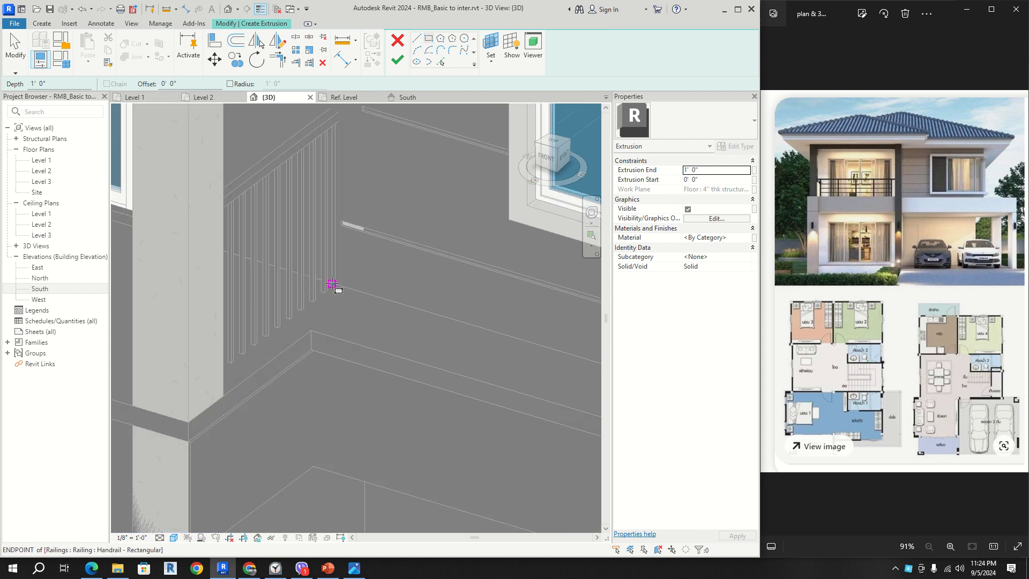
left_click(332, 284)
left_click(307, 286)
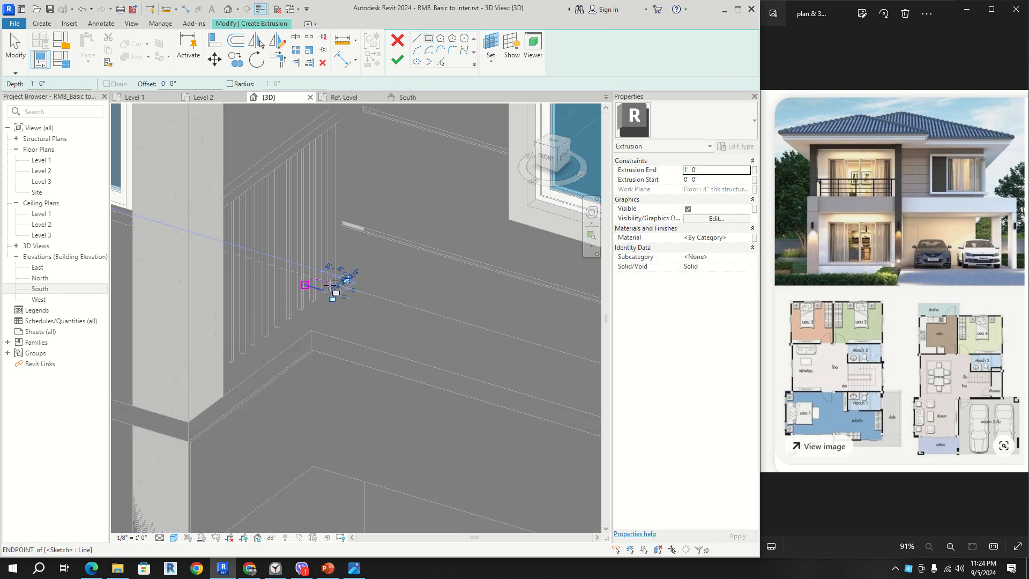
key("Escape")
key("Escape")
left_click(309, 284)
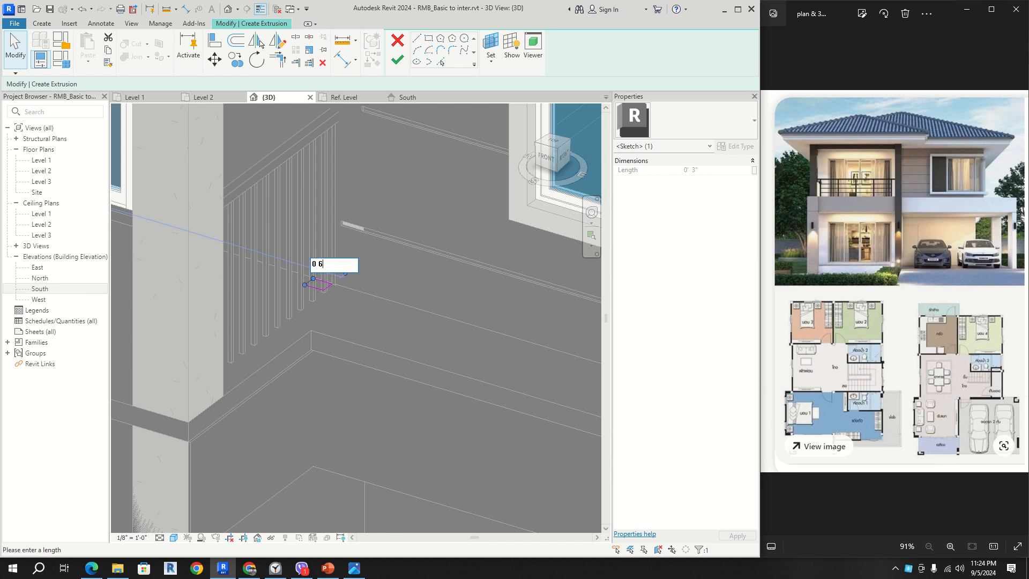
left_click(397, 288)
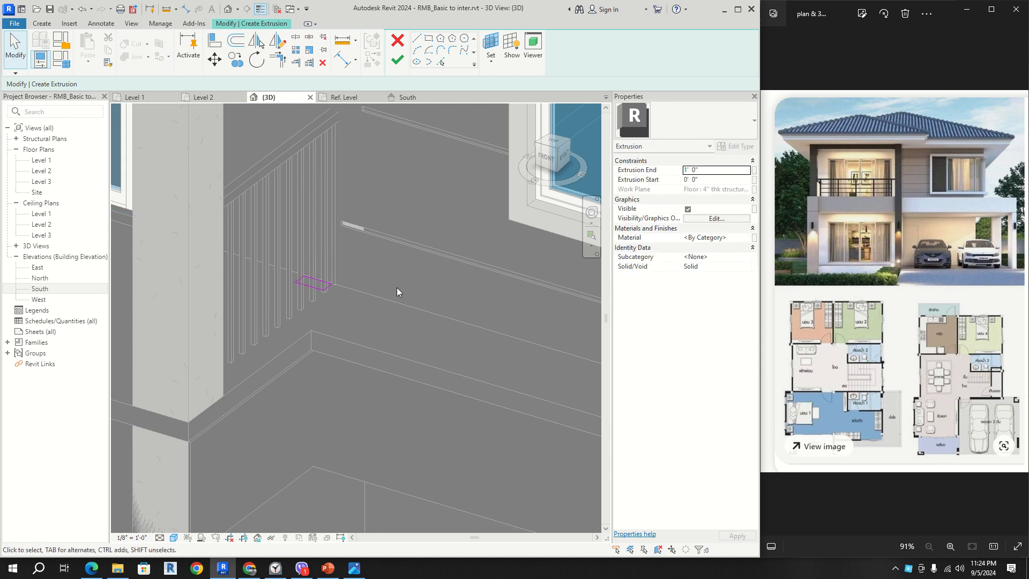
left_click(397, 59)
- Stretch the new extrusion upward from the balcony floor to the underside of the roof
scroll(405, 248, "down", 5)
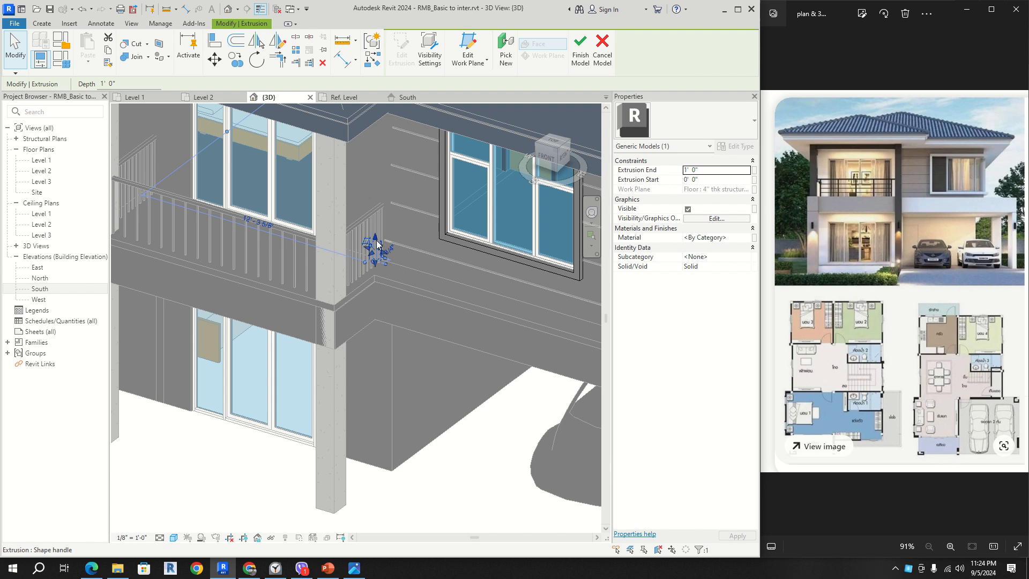
left_click_drag(378, 242, 400, 188)
scroll(424, 150, "up", 3)
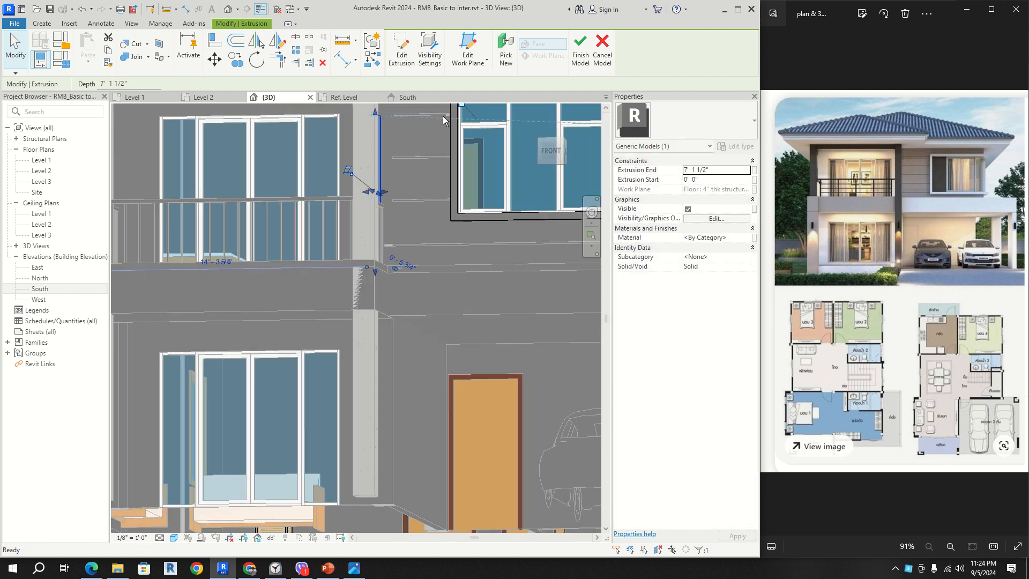
middle_click_drag(399, 116, 353, 226)
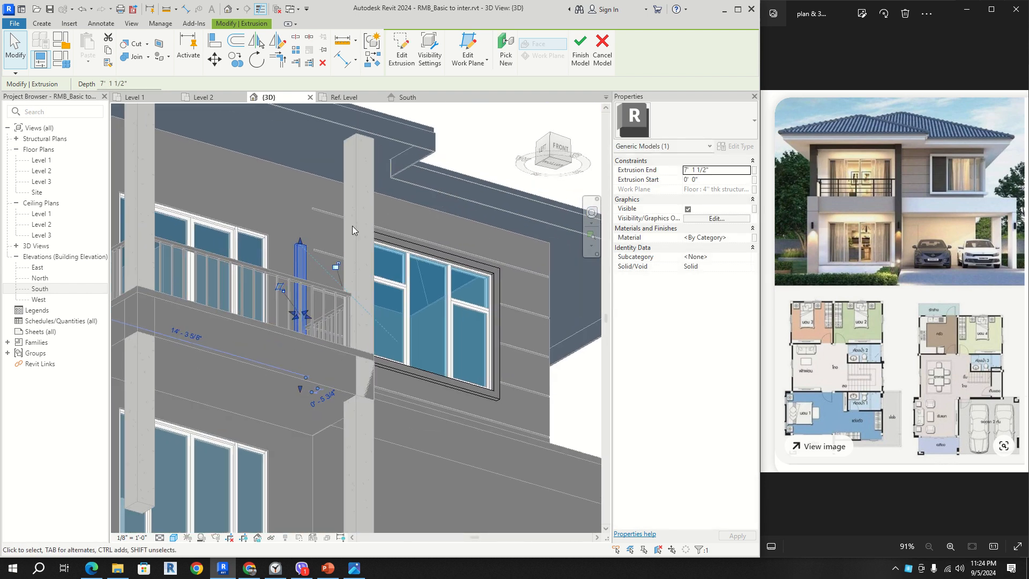
left_click_drag(302, 239, 306, 176)
middle_click_drag(415, 287, 370, 308, "shift")
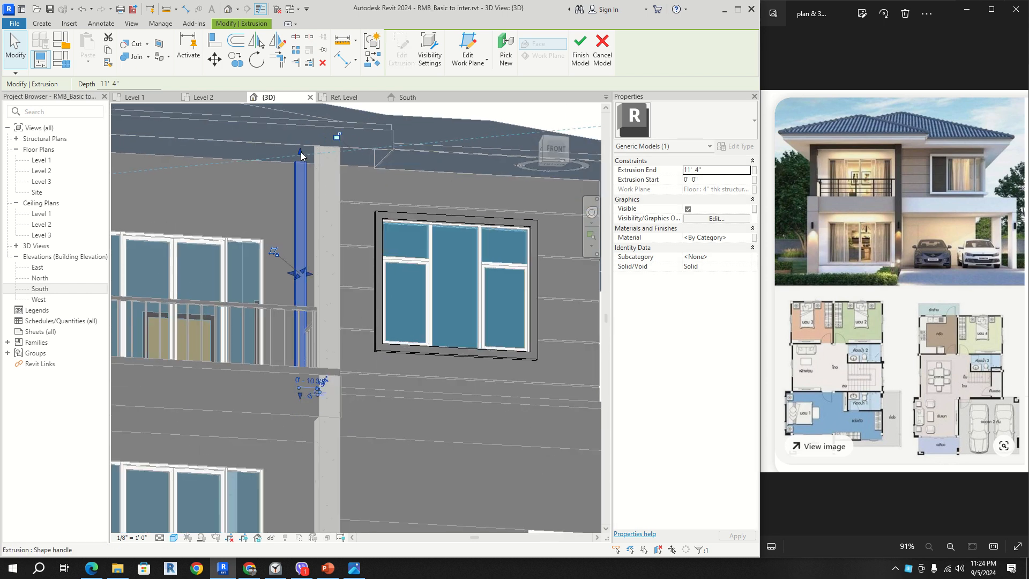
left_click_drag(301, 155, 299, 158)
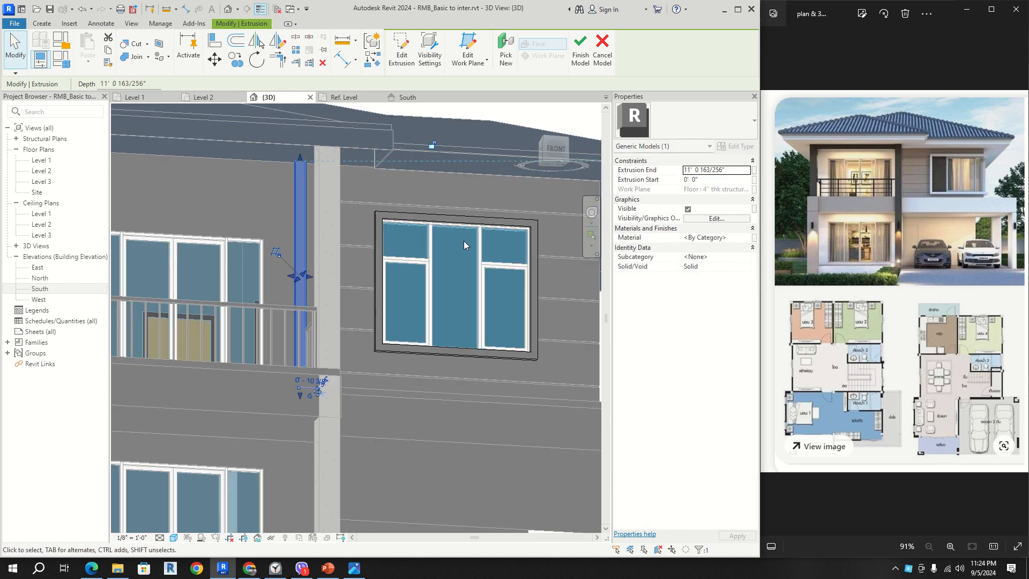
- Widen the vertical strip in the South elevation so that its side aligns with the column's outer edge
left_click(407, 97)
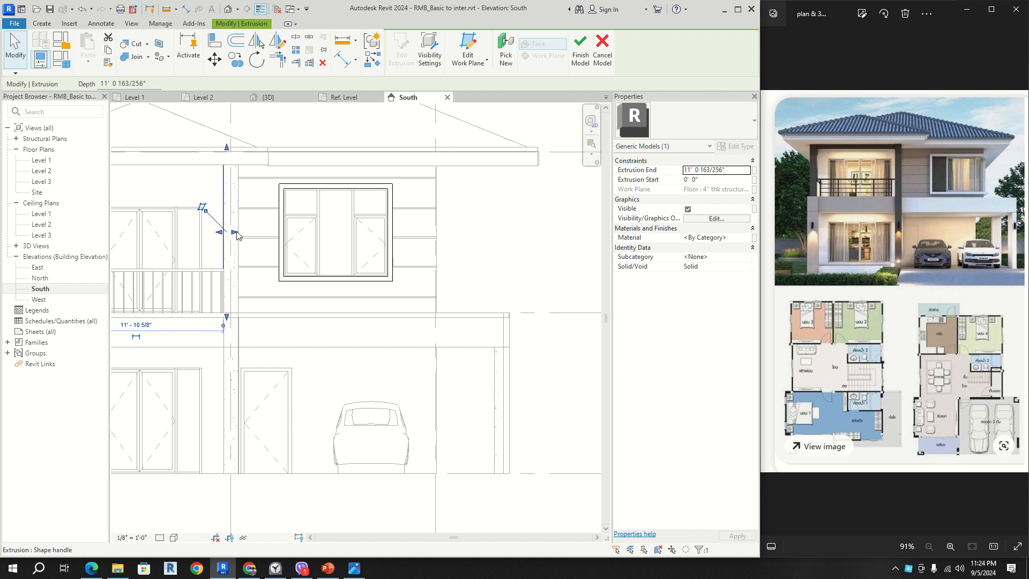
left_click_drag(237, 235, 238, 237)
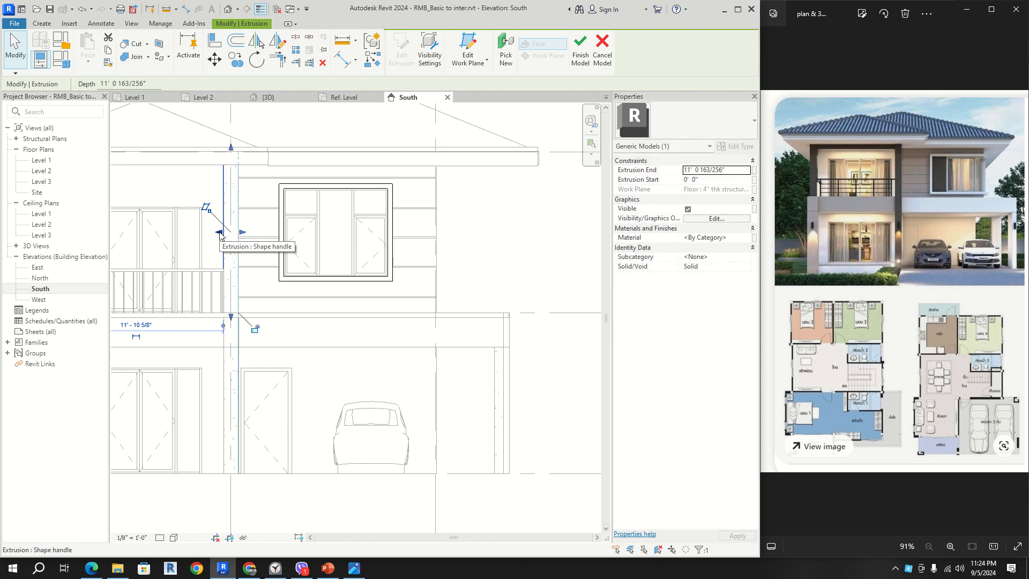
left_click(525, 246)
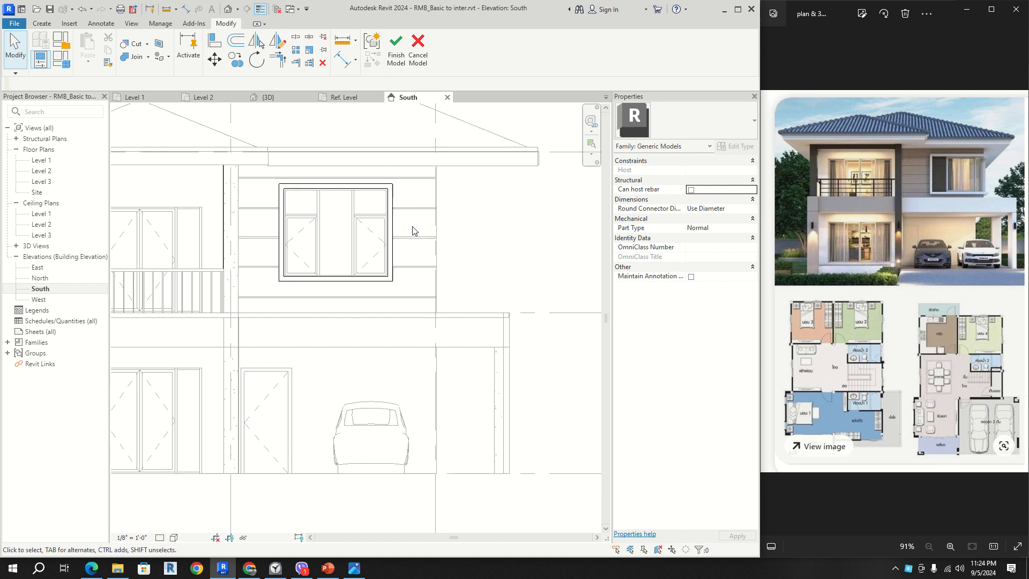
- Finish the in-place model in the 3D view and check the new vertical strip on the facade
left_click(272, 97)
middle_click_drag(385, 263, 381, 180, "shift")
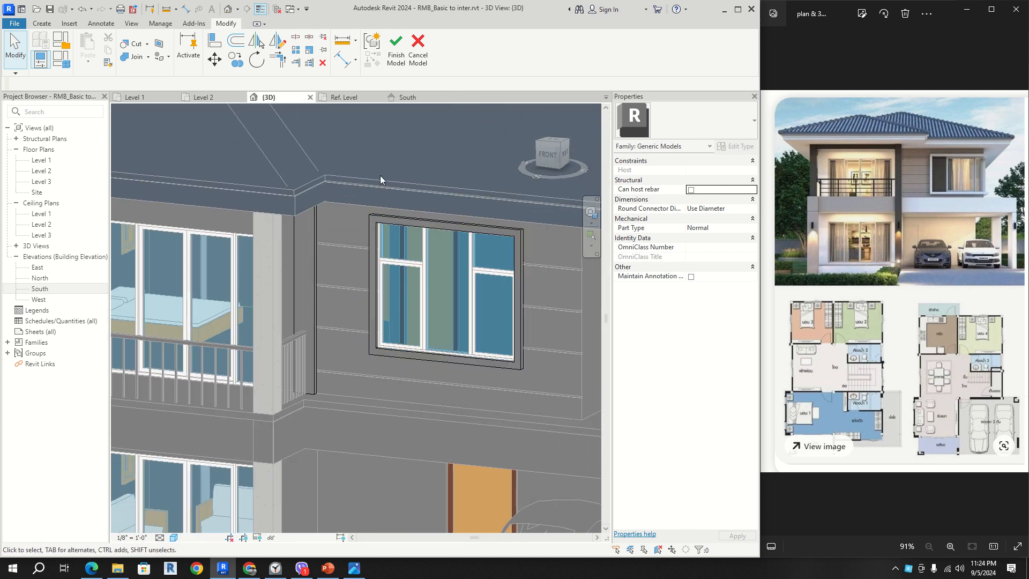
left_click(397, 53)
scroll(221, 267, "down", 5)
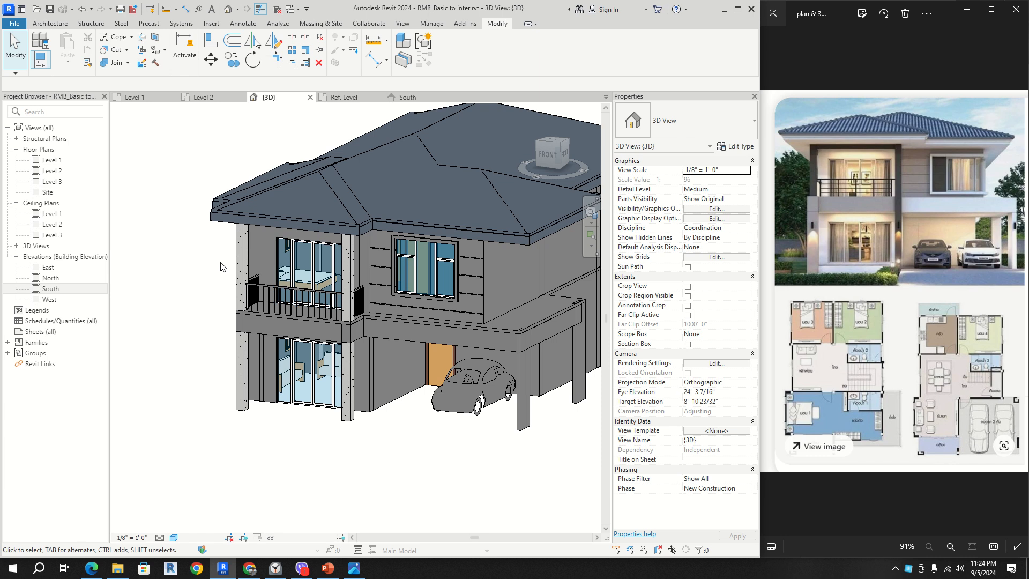
middle_click_drag(423, 288, 398, 113, "shift")
- Reopen the window surround and vertical strip model for in-place editing in the Level 2 floor plan
left_click(377, 304)
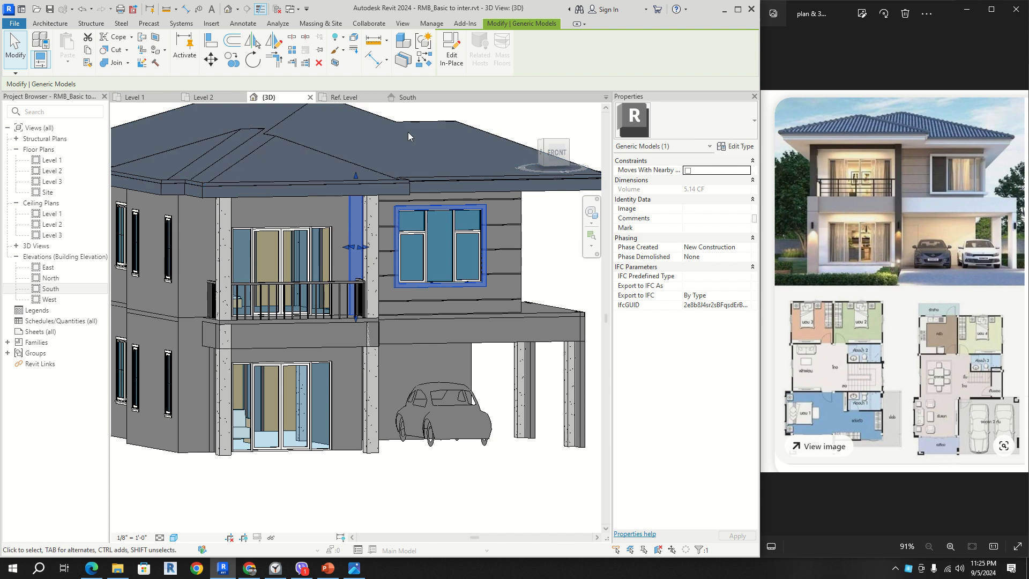
left_click(199, 97)
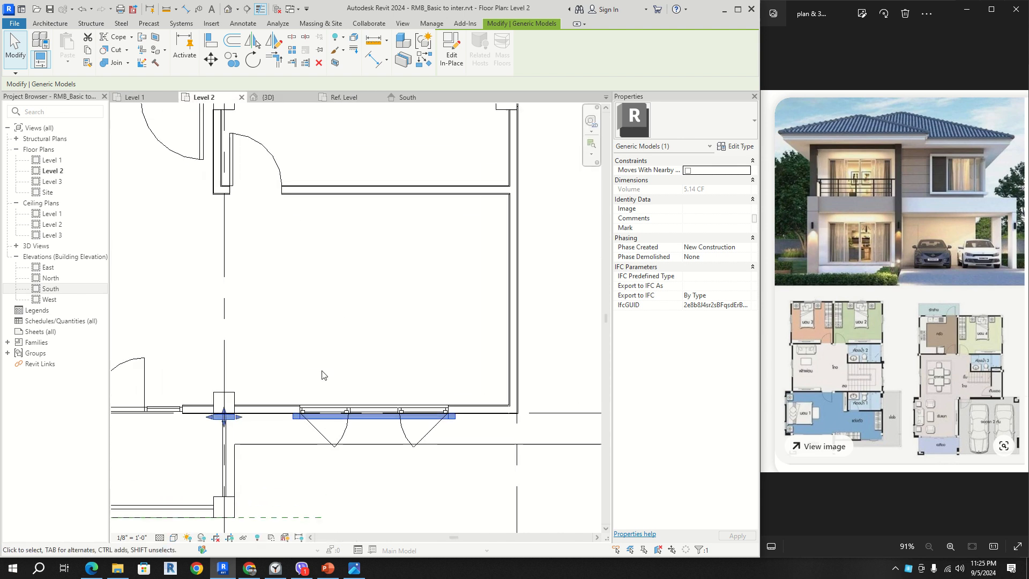
middle_click_drag(322, 371, 395, 289)
scroll(426, 179, "up", 2)
left_click(452, 60)
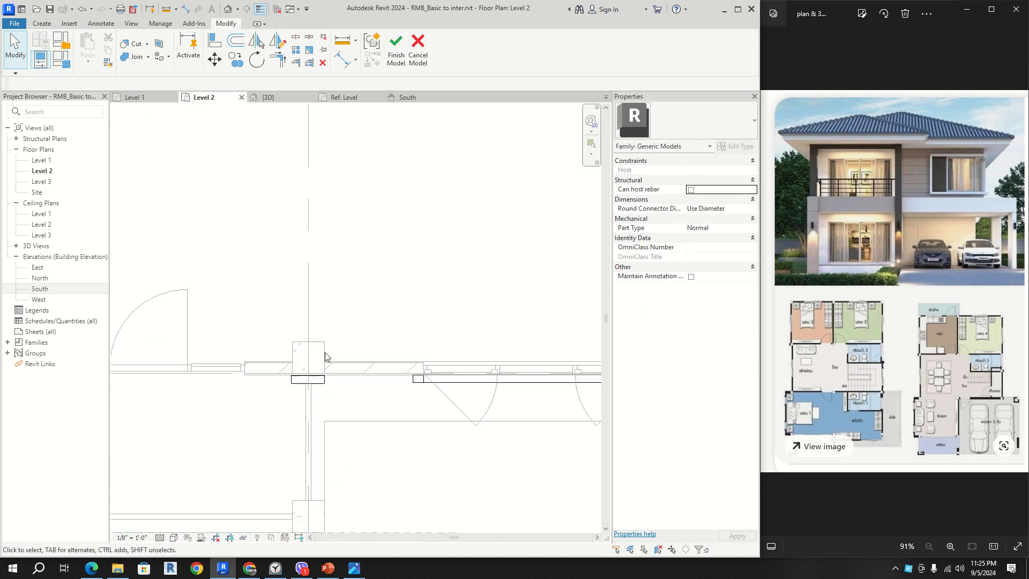
- Copy the vertical strip extrusion to the matching wall column at the opposite end of the balcony
scroll(323, 361, "down", 2)
left_click(352, 390)
middle_click_drag(351, 389, 412, 375)
scroll(411, 375, "up", 1)
key("c")
key("o")
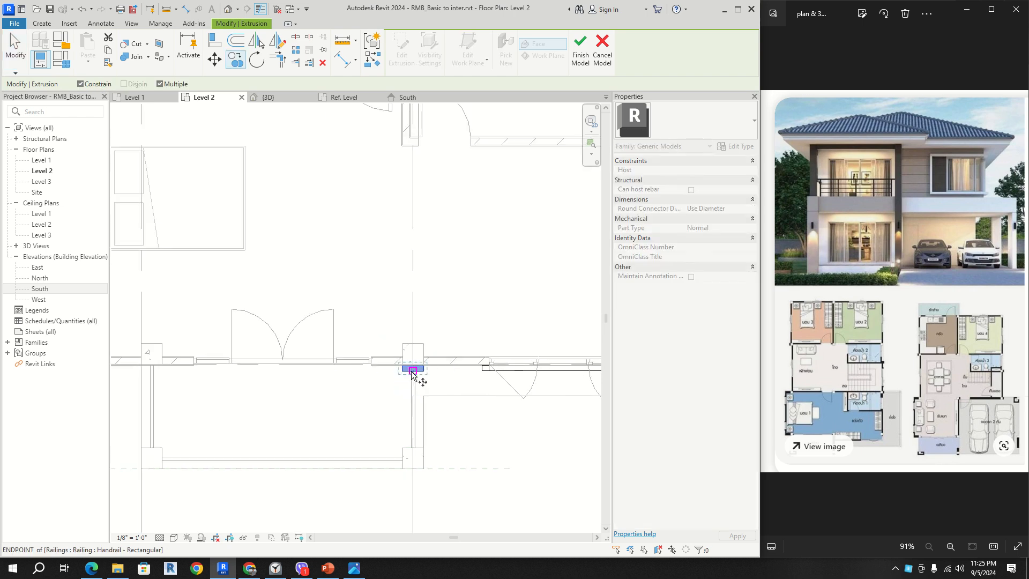
scroll(405, 369, "up", 2)
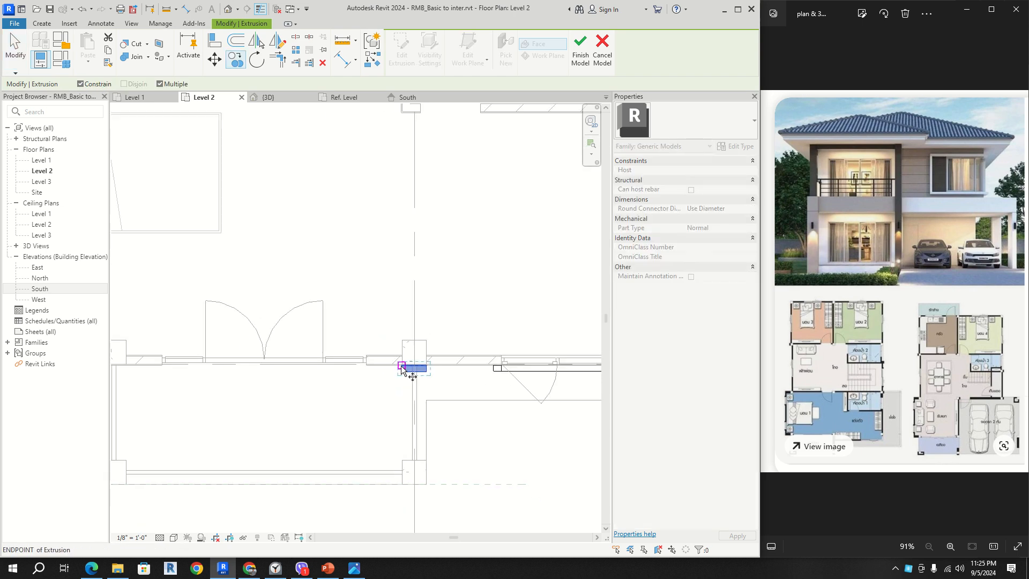
middle_click_drag(182, 374, 306, 383)
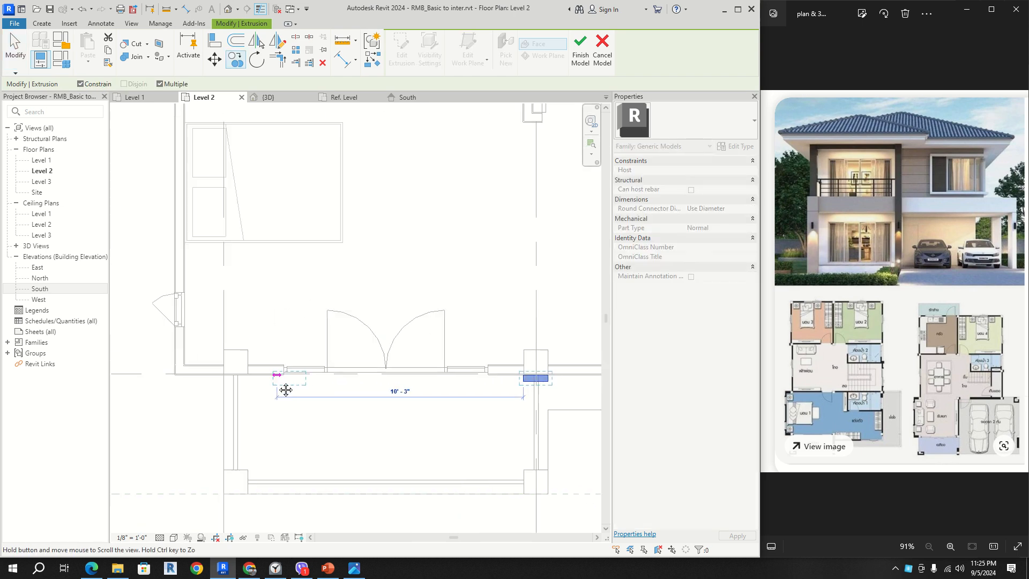
left_click(226, 374)
key("Escape")
key("Escape")
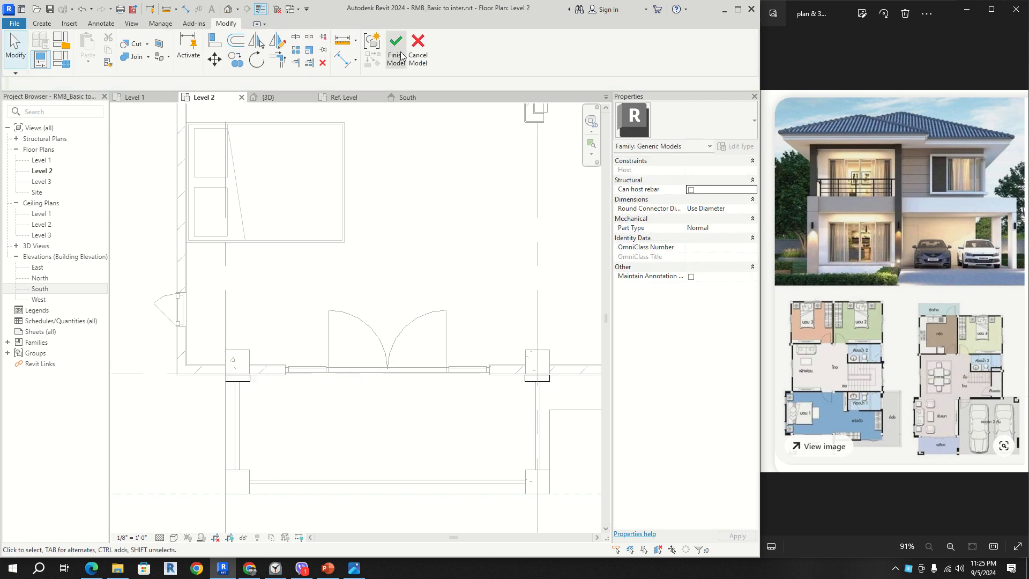
- Finish the in-place model and check both vertical strips on the front facade in the 3D view
left_click(400, 56)
left_click(268, 97)
mouse_move(466, 300)
middle_mouse_down("shift")
mouse_move(480, 305)
mouse_move(487, 360)
mouse_move(418, 351)
middle_mouse_up("shift")
middle_click_drag(482, 343, 453, 377, "shift")
scroll(447, 349, "down", 3)
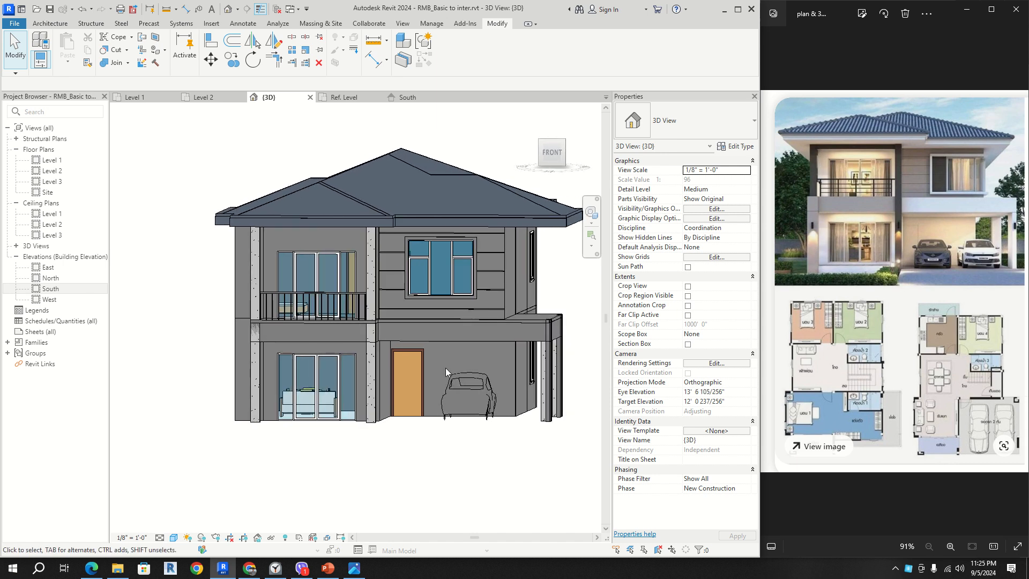